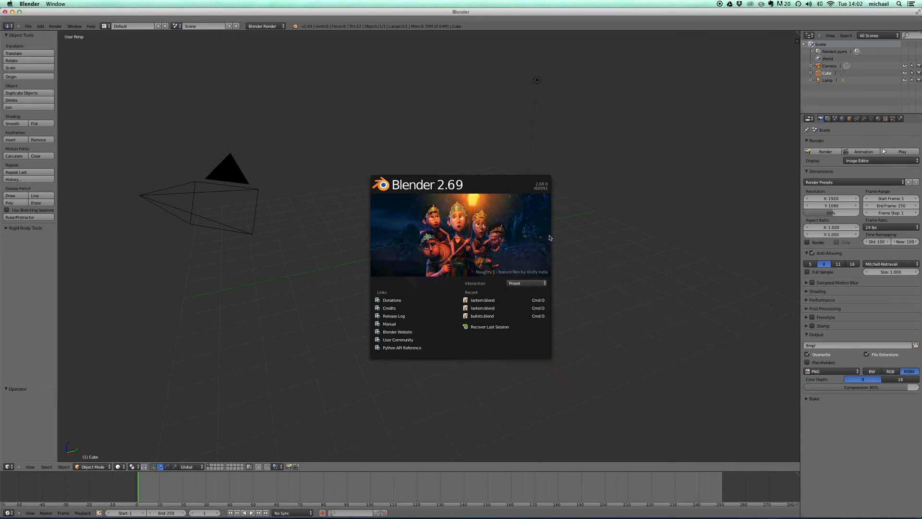
# Step: Add a Subdivision Surface modifier to the default cube and set its view subdivisions to 3
pyautogui.click(550, 239)
pyautogui.moveTo(494, 241); pyautogui.dragTo(471, 235, button='middle')
pyautogui.click(863, 119)
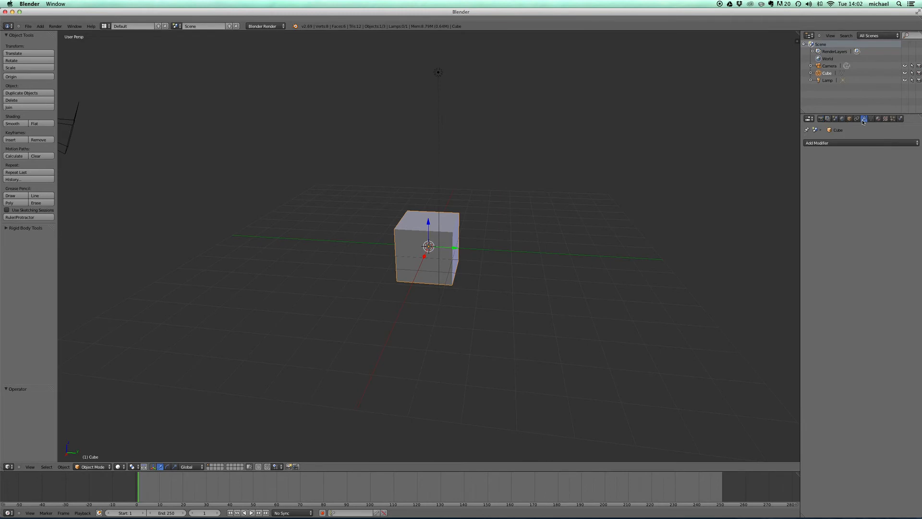
pyautogui.click(848, 143)
pyautogui.click(840, 144)
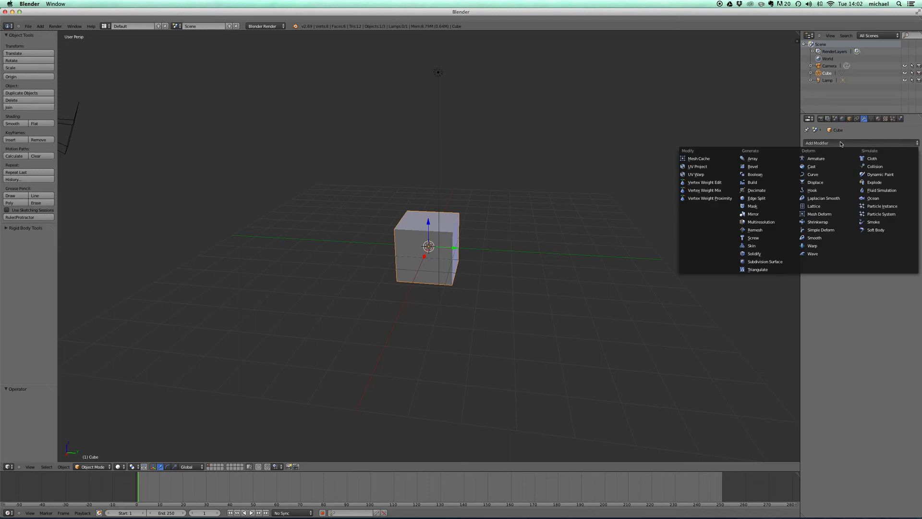
pyautogui.click(770, 262)
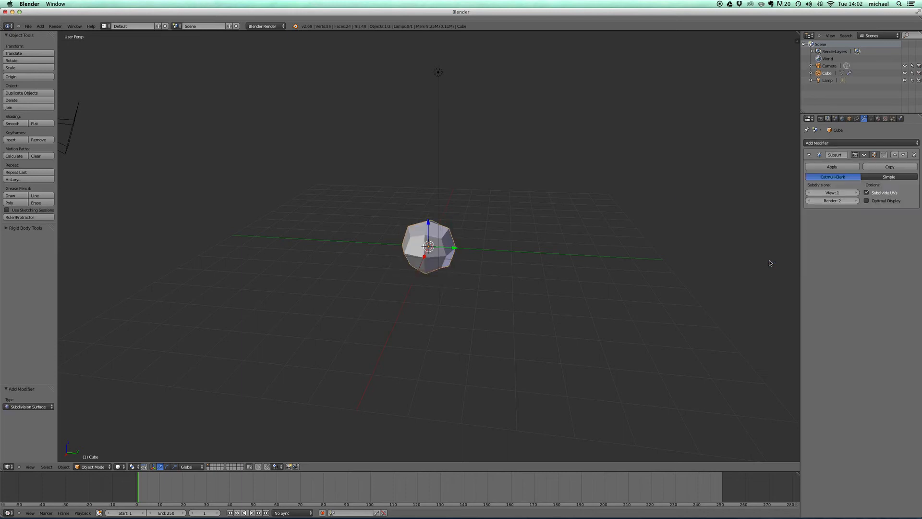
pyautogui.click(857, 192)
pyautogui.click(858, 192)
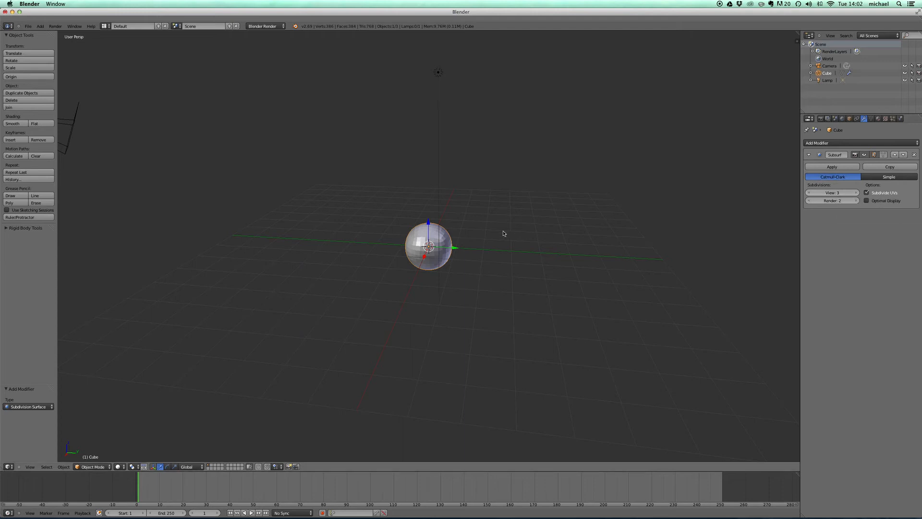
# Step: Enter Edit Mode on the cube and add one loop cut slid close to its negative Y end
pyautogui.moveTo(497, 242)
pyautogui.mouseDown(button='middle')
pyautogui.moveTo(465, 243)
pyautogui.moveTo(504, 239)
pyautogui.moveTo(480, 238)
pyautogui.mouseUp(button='middle')
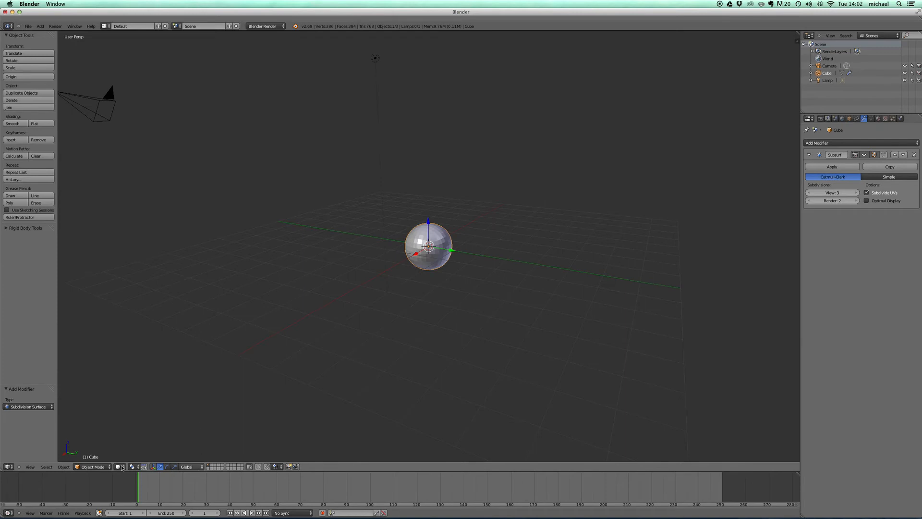
pyautogui.click(98, 468)
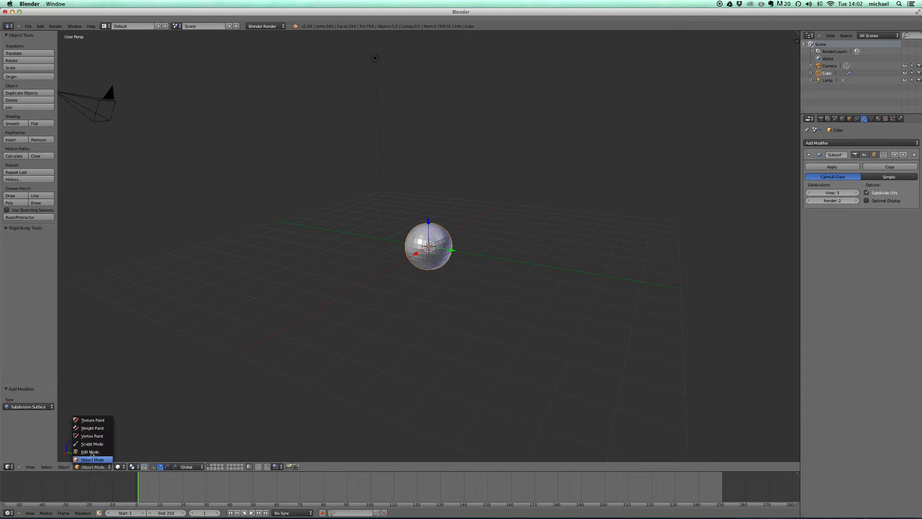
pyautogui.click(91, 452)
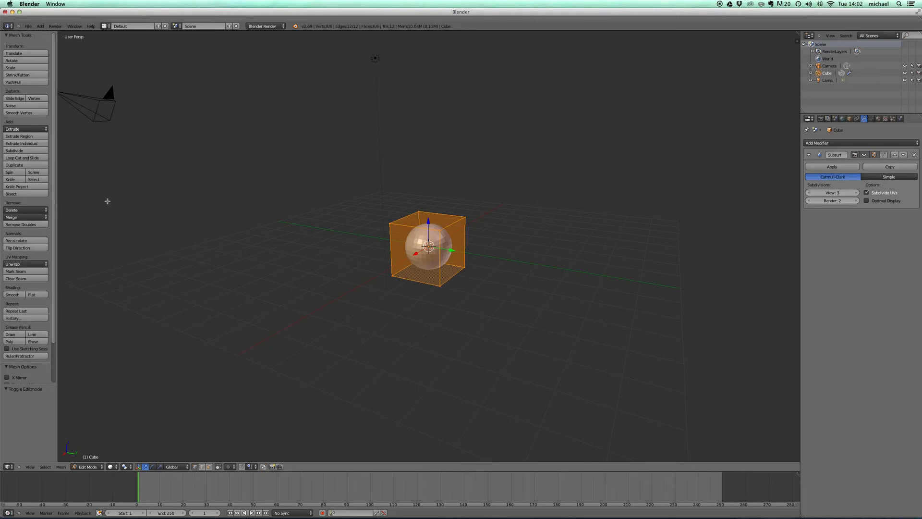
pyautogui.click(19, 158)
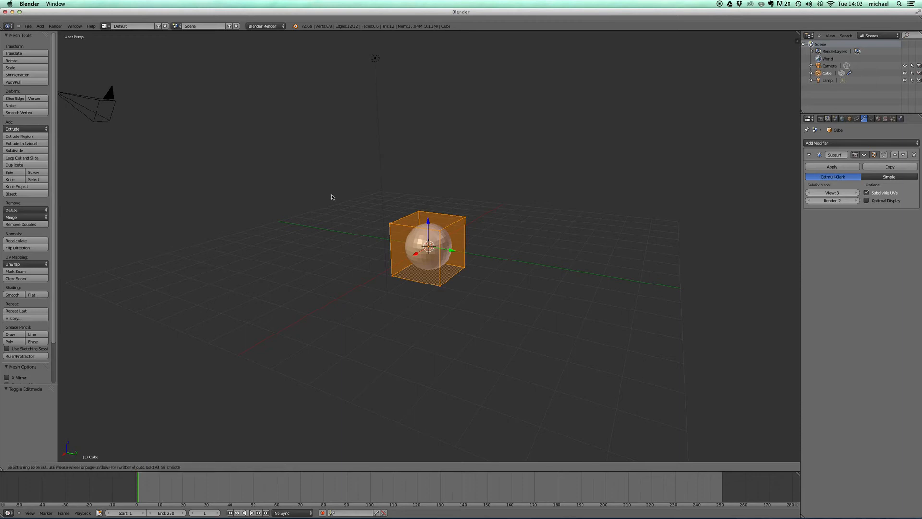
pyautogui.click(428, 231)
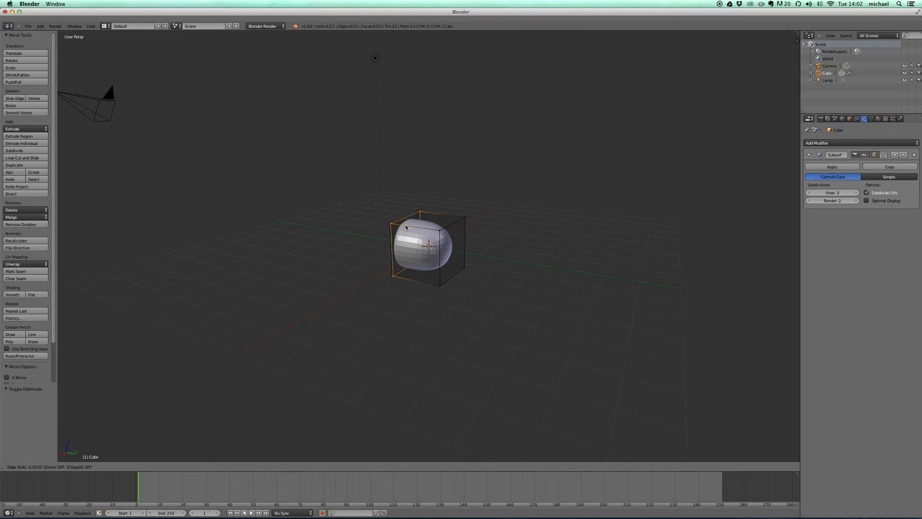
pyautogui.click(408, 225)
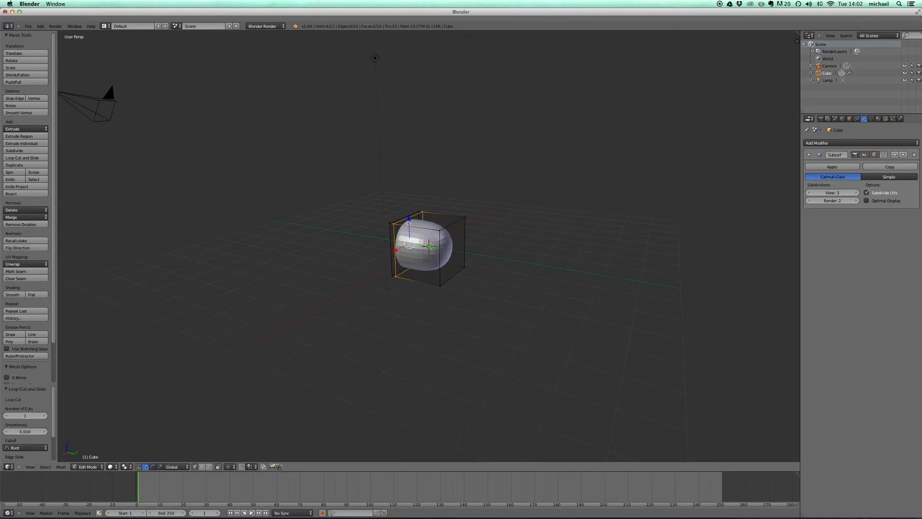
# Step: Switch to face selection and move the cube's positive Y end face about 3.65 units along Y
pyautogui.click(210, 467)
pyautogui.click(195, 467)
pyautogui.click(203, 467)
pyautogui.click(210, 467)
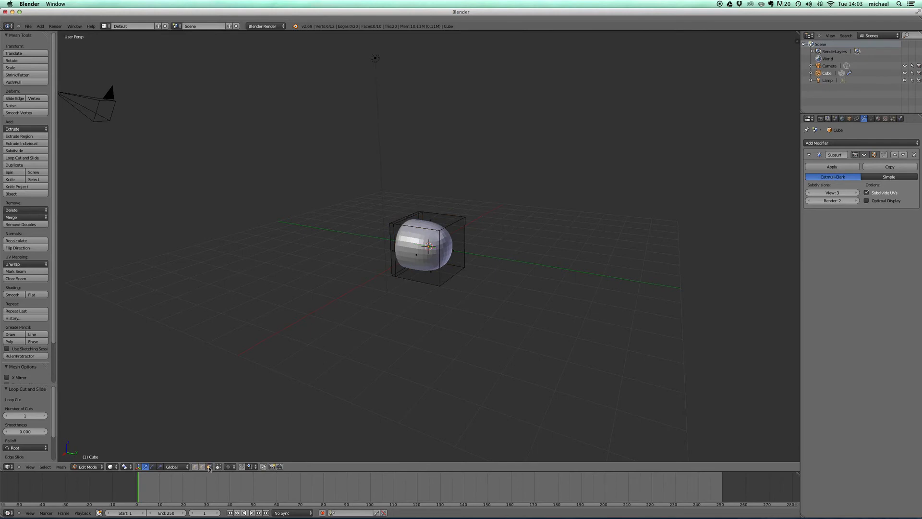
pyautogui.rightClick(453, 252)
pyautogui.moveTo(479, 254); pyautogui.dragTo(578, 266)
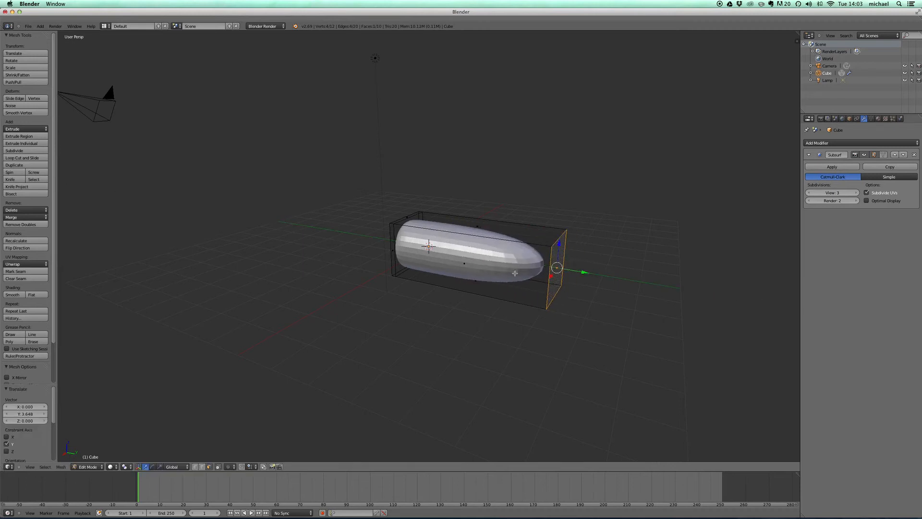
# Step: Add one loop cut around the elongated body, slid toward its rounded positive Y end
pyautogui.click(23, 157)
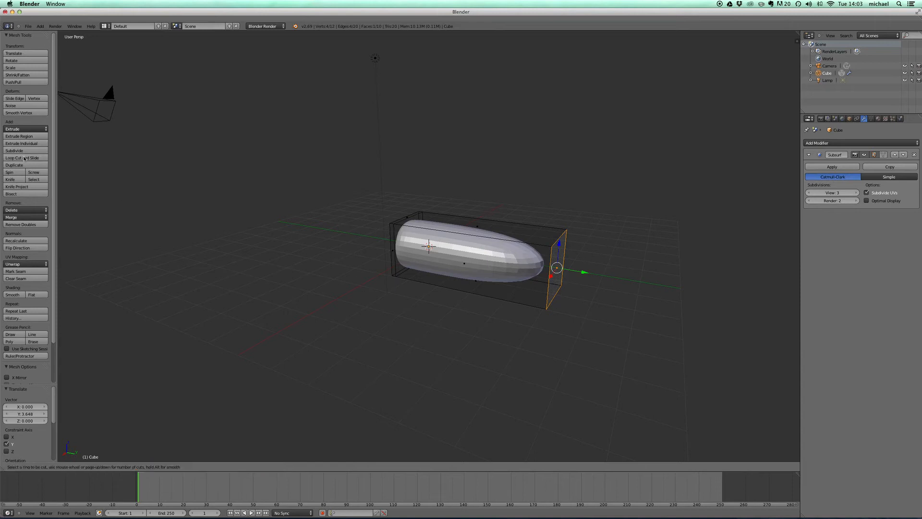
pyautogui.click(480, 240)
pyautogui.click(502, 239)
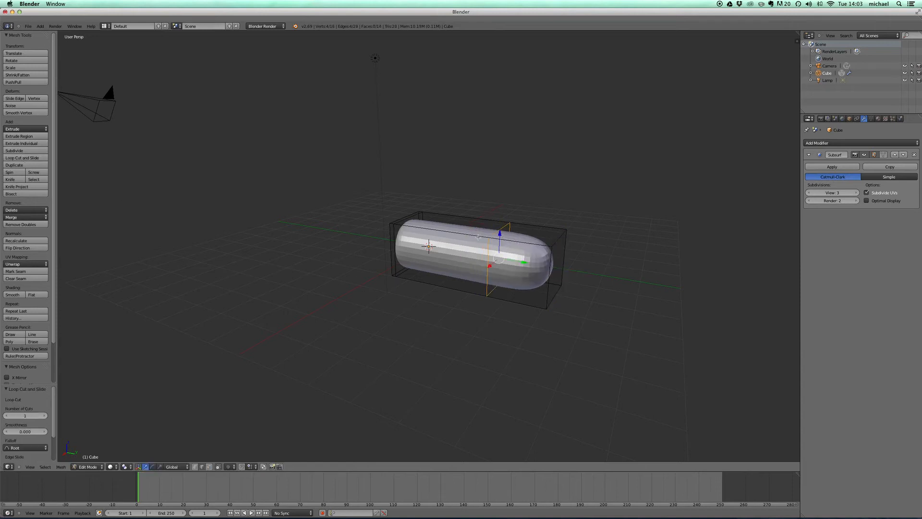
# Step: Select the edge loop near the negative Y end and move it about -0.1 along Y
pyautogui.moveTo(476, 238)
pyautogui.mouseDown(button='middle')
pyautogui.moveTo(540, 233)
pyautogui.moveTo(495, 216)
pyautogui.moveTo(500, 227)
pyautogui.moveTo(420, 233)
pyautogui.moveTo(427, 204)
pyautogui.moveTo(433, 234)
pyautogui.moveTo(459, 236)
pyautogui.mouseUp(button='middle')
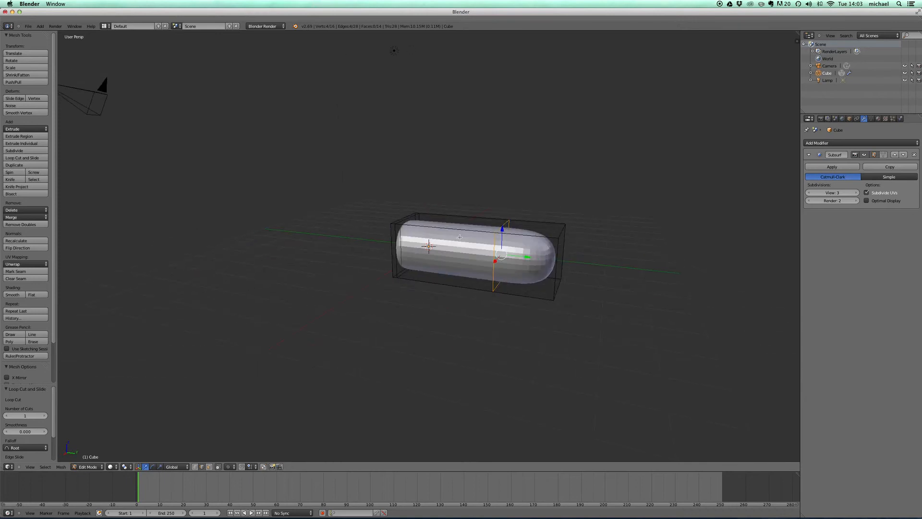
pyautogui.scroll(-3, 438, 239)
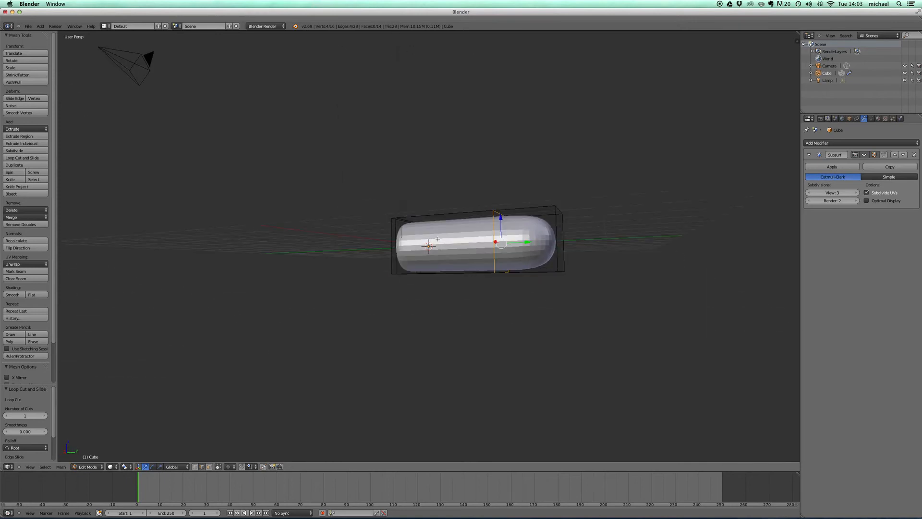
pyautogui.scroll(4, 438, 239)
pyautogui.scroll(3, 437, 239)
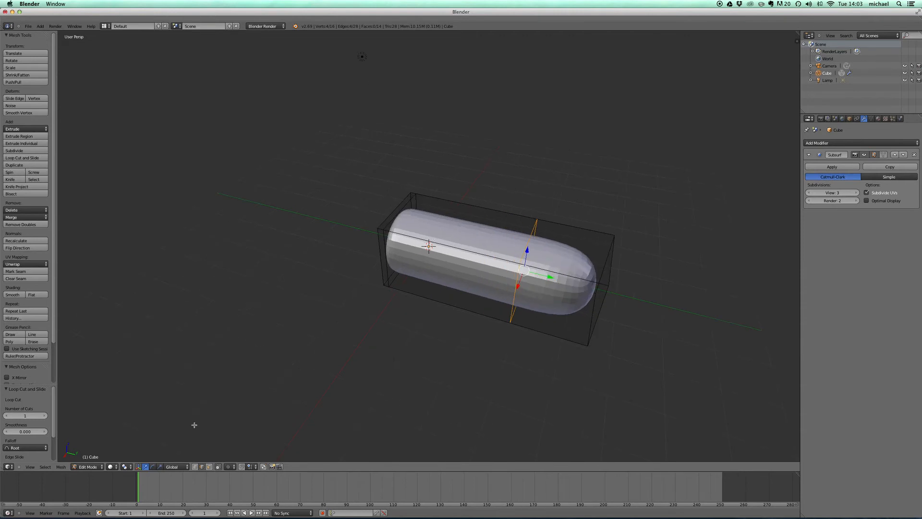
pyautogui.rightClick(407, 203)
pyautogui.keyDown('alt'); pyautogui.rightClick(407, 203); pyautogui.keyUp('alt')
pyautogui.moveTo(429, 246); pyautogui.dragTo(423, 245)
# Step: Add two single loop cuts on the body, slid close together near the flat negative Y end
pyautogui.moveTo(419, 227); pyautogui.dragTo(433, 222, button='middle')
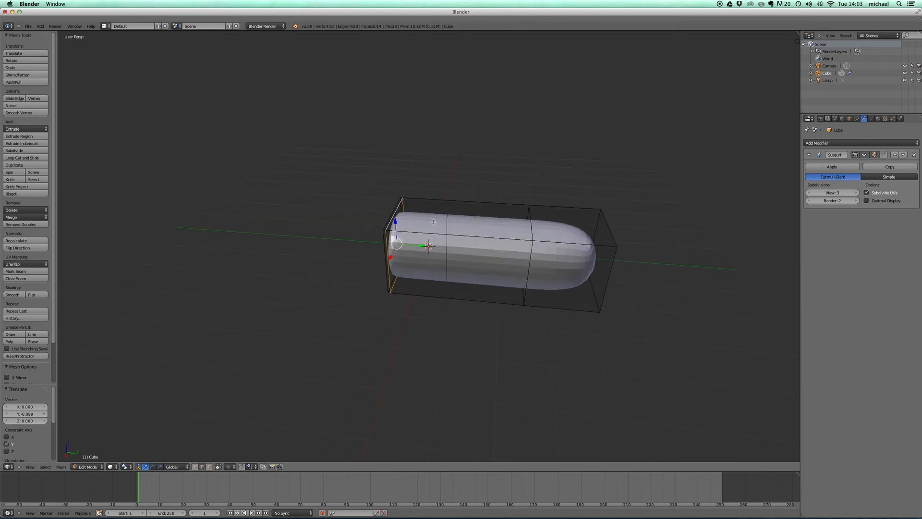
pyautogui.click(22, 159)
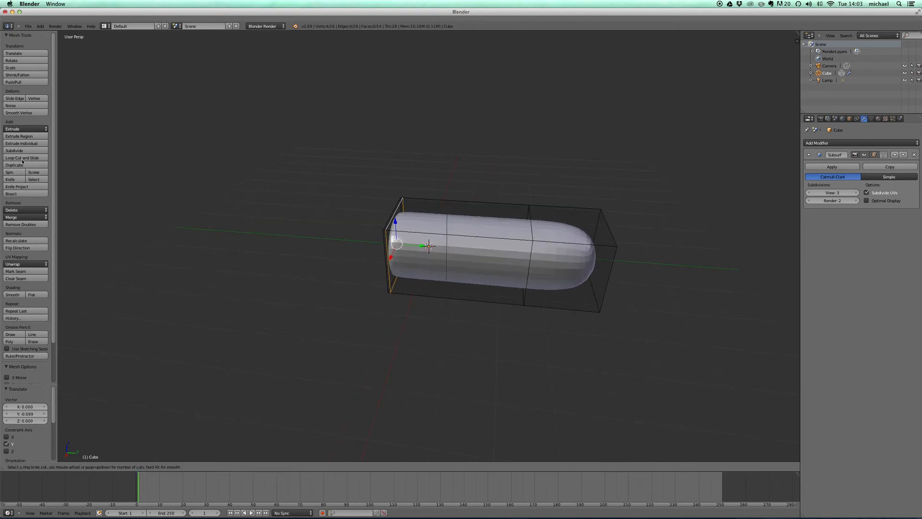
pyautogui.click(433, 235)
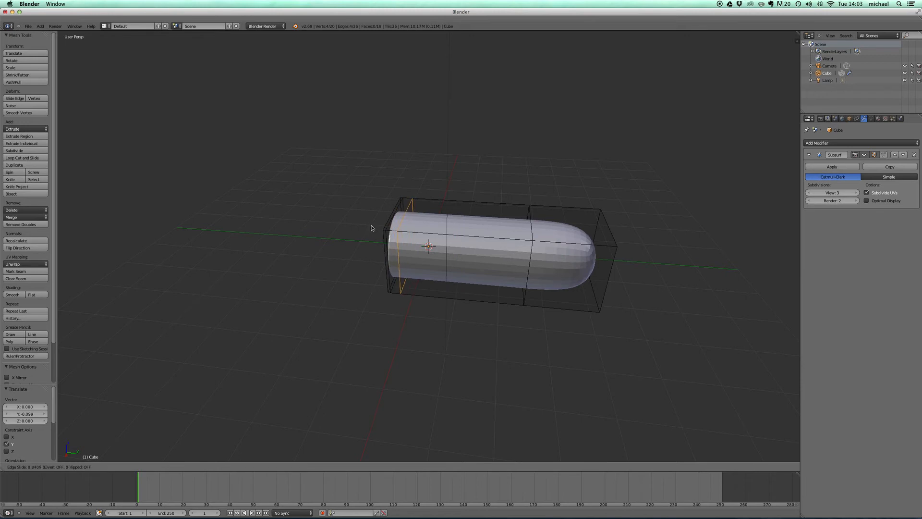
pyautogui.click(372, 228)
pyautogui.click(24, 157)
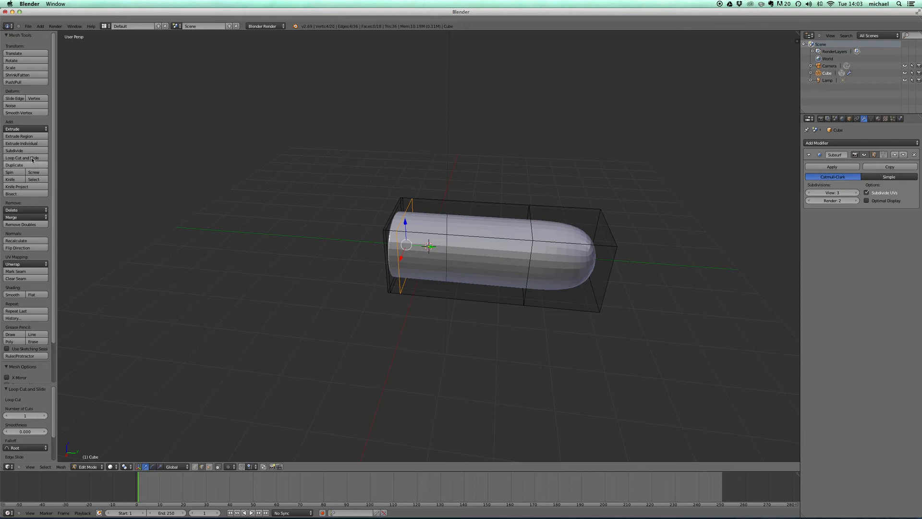
pyautogui.click(458, 232)
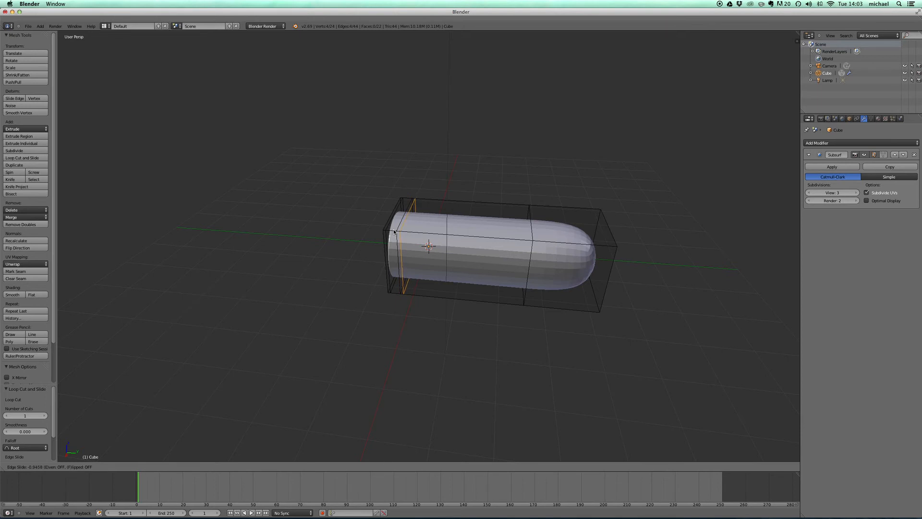
pyautogui.click(394, 229)
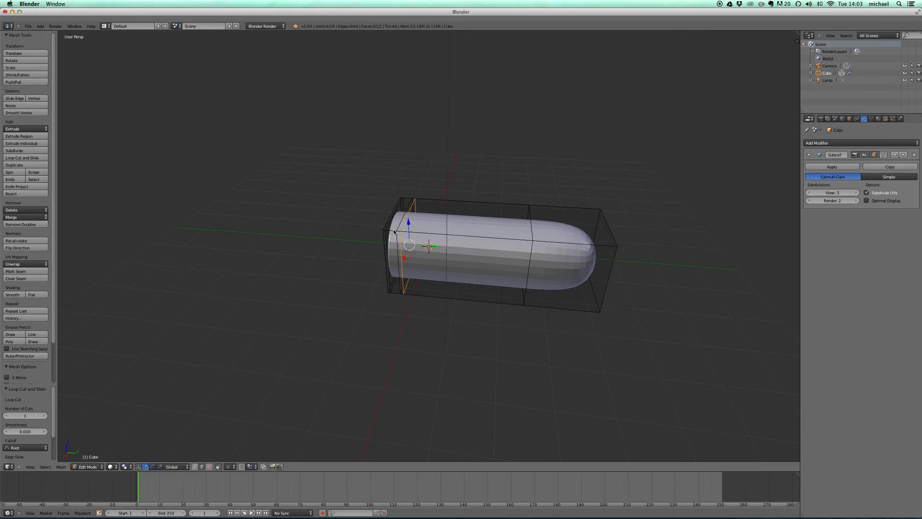
# Step: Select the flat end face with its outermost edge loops and scale them by about 1.5 to form a rim
pyautogui.rightClick(407, 208)
pyautogui.keyDown('alt'); pyautogui.rightClick(408, 208); pyautogui.keyUp('alt')
pyautogui.keyDown('alt'); pyautogui.keyDown('shift'); pyautogui.click(399, 207); pyautogui.keyUp('shift'); pyautogui.keyUp('alt')
pyautogui.hscroll(1, 411, 218)
pyautogui.moveTo(413, 218); pyautogui.dragTo(438, 210, button='middle')
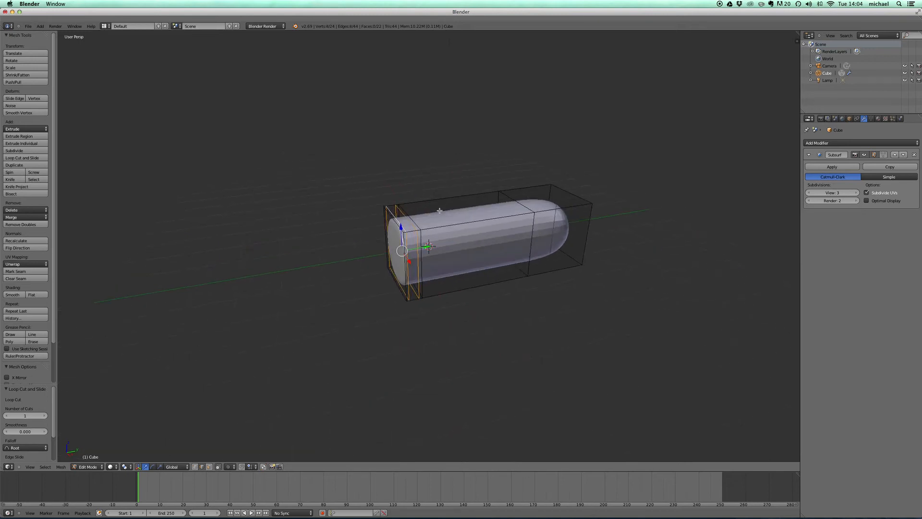
pyautogui.keyDown('alt'); pyautogui.keyDown('shift'); pyautogui.rightClick(392, 217); pyautogui.keyUp('shift'); pyautogui.keyUp('alt')
pyautogui.keyDown('shift'); pyautogui.rightClick(384, 223); pyautogui.keyUp('shift')
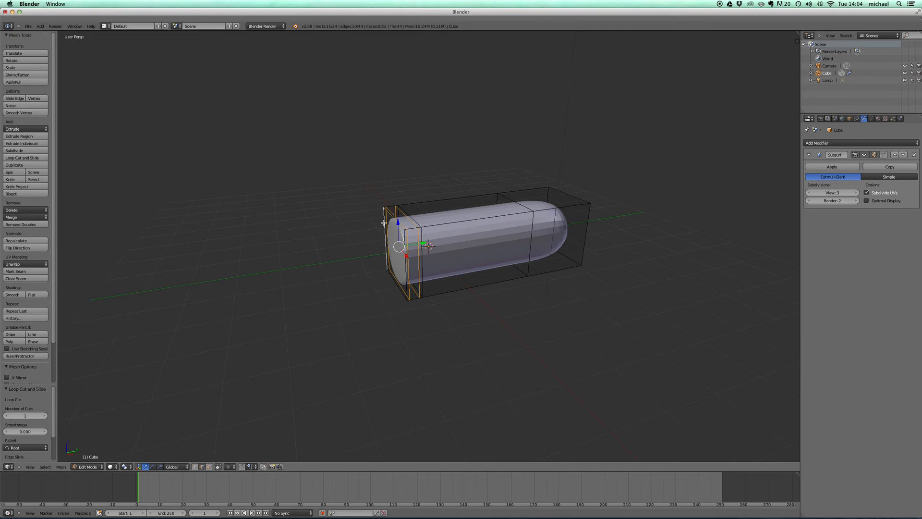
pyautogui.keyDown('shift'); pyautogui.rightClick(391, 281); pyautogui.keyUp('shift')
pyautogui.keyDown('shift'); pyautogui.rightClick(409, 271); pyautogui.keyUp('shift')
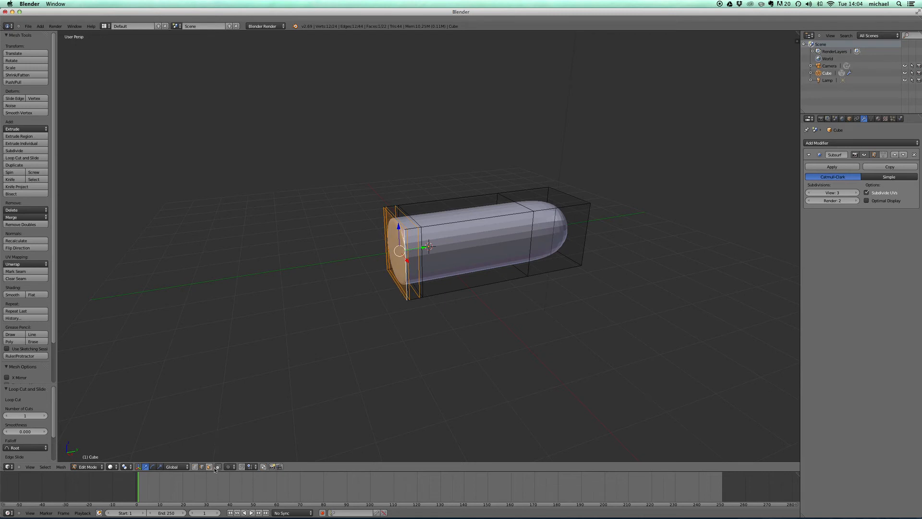
pyautogui.click(161, 467)
pyautogui.moveTo(402, 247); pyautogui.dragTo(403, 246)
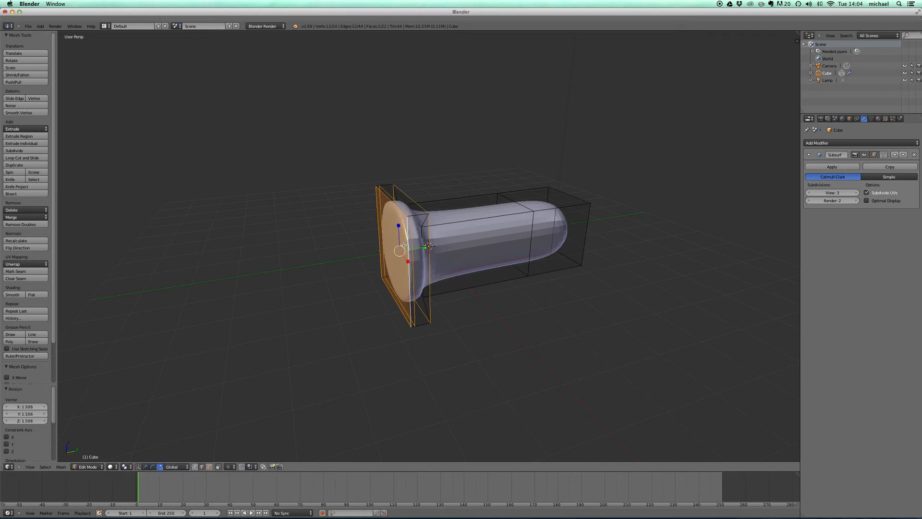
# Step: Add one loop cut around the body and slide it tight against the rim
pyautogui.click(36, 159)
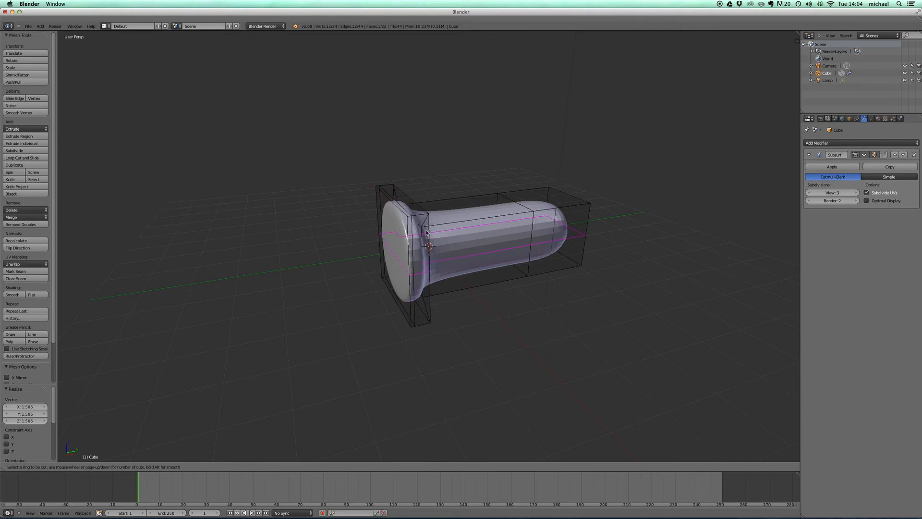
pyautogui.click(466, 222)
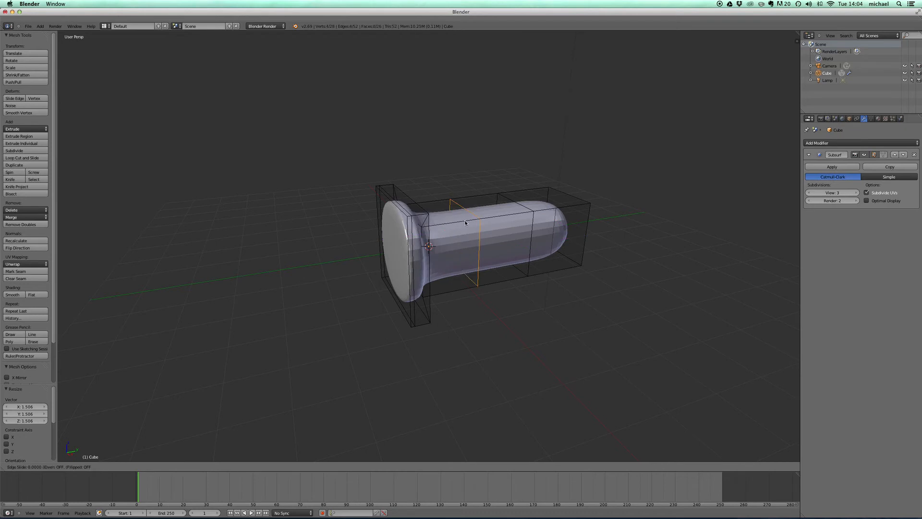
pyautogui.click(411, 230)
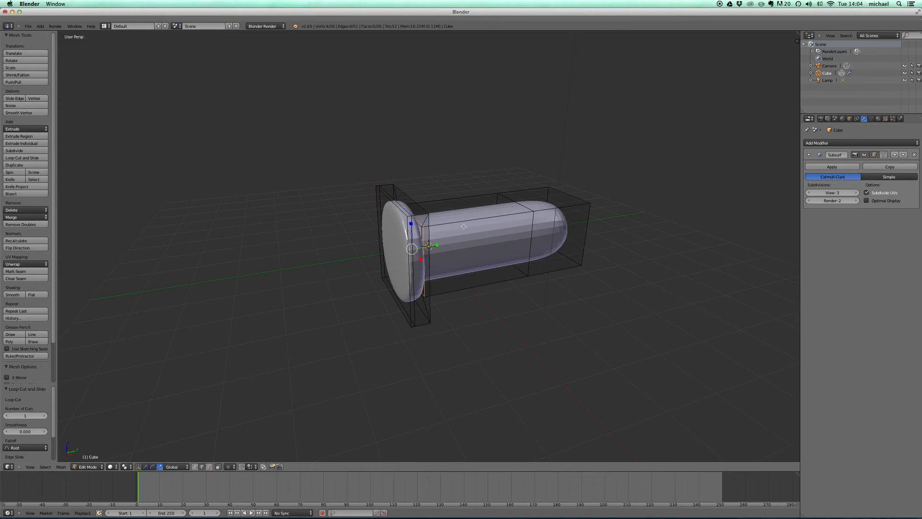
# Step: Add one loop cut across the rim's thickness and slide it to the rim's inner edge facing the body
pyautogui.moveTo(463, 226); pyautogui.dragTo(433, 226, button='middle')
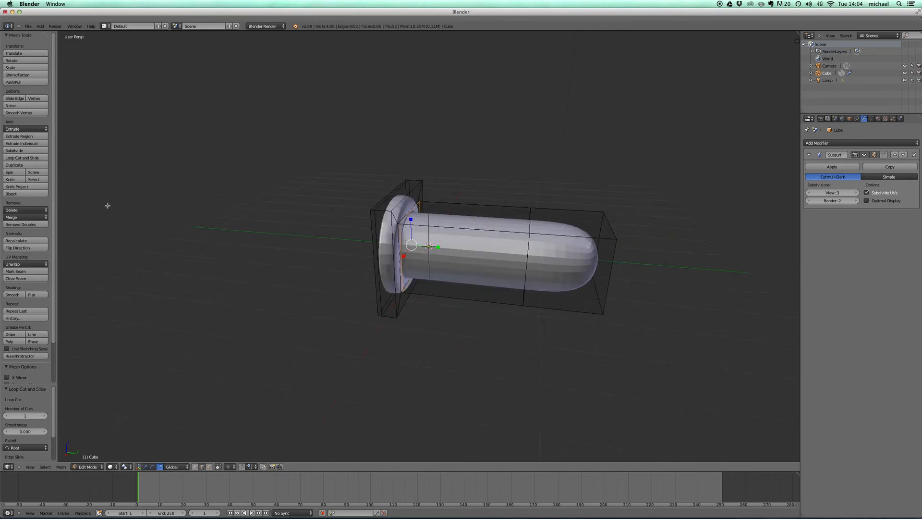
pyautogui.hotkey('ctrl', 'r')
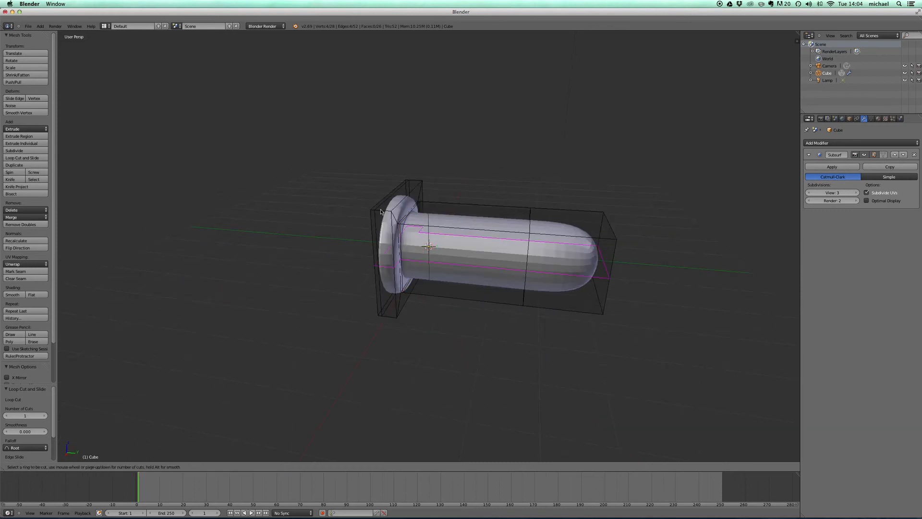
pyautogui.click(382, 212)
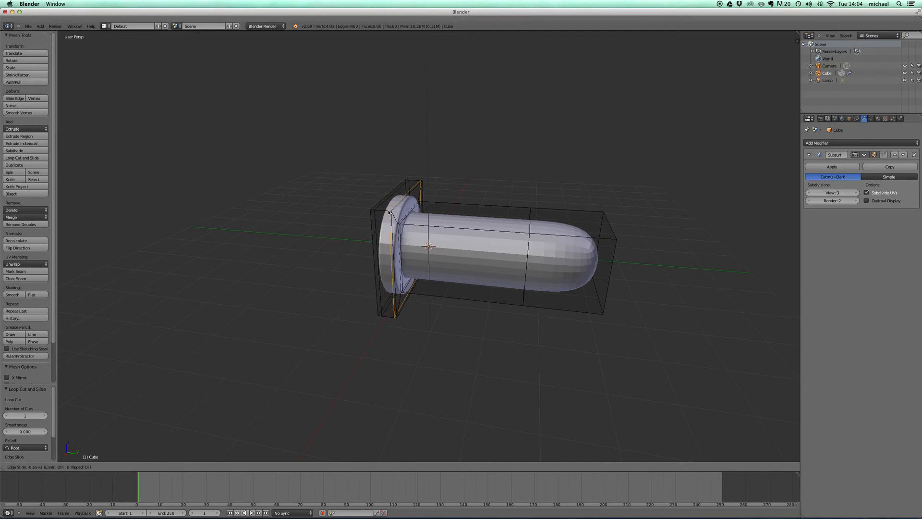
pyautogui.click(388, 214)
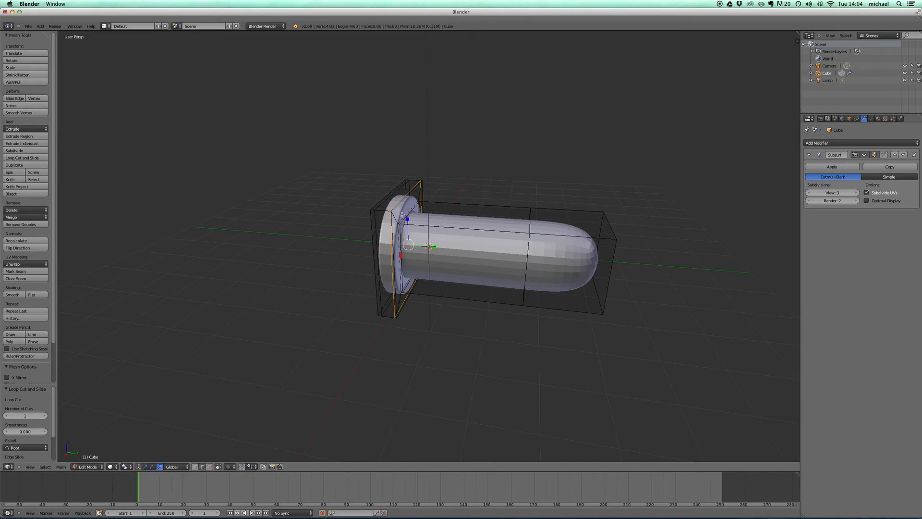
pyautogui.moveTo(402, 214); pyautogui.dragTo(424, 204, button='middle')
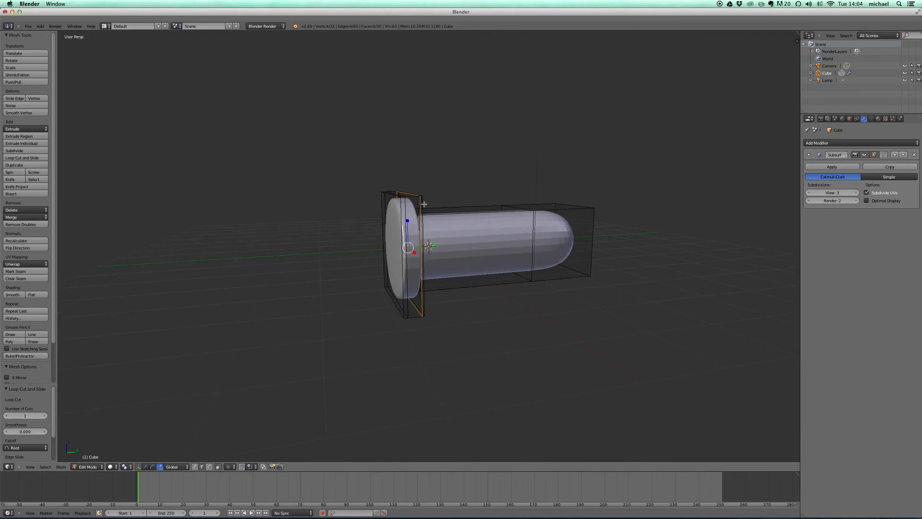
# Step: Select the flat end face, grow the selection three times to cover the whole rim, and scale it down to about 0.779
pyautogui.click(210, 466)
pyautogui.rightClick(390, 247)
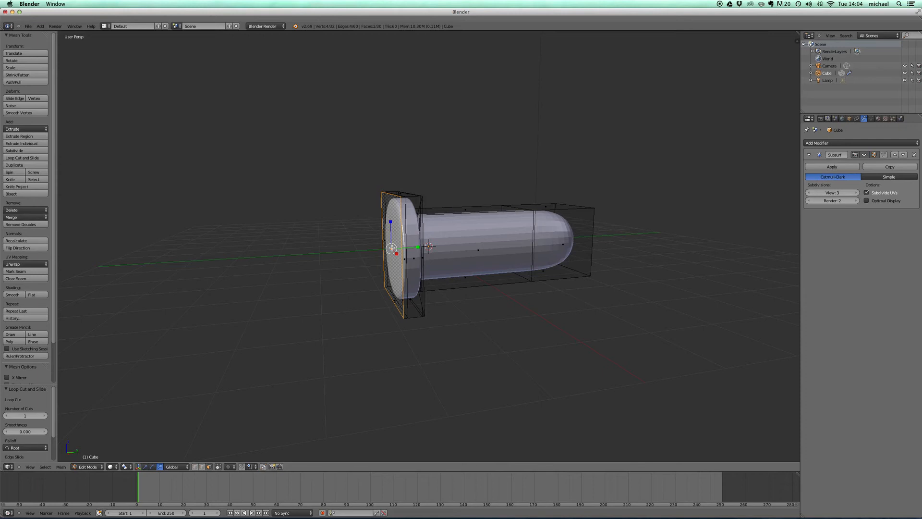
pyautogui.scroll(2, 391, 247)
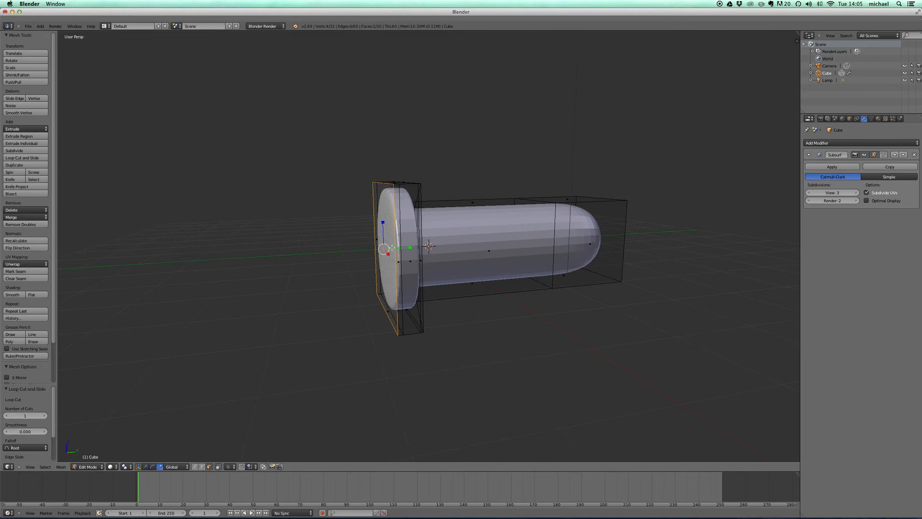
pyautogui.click(45, 467)
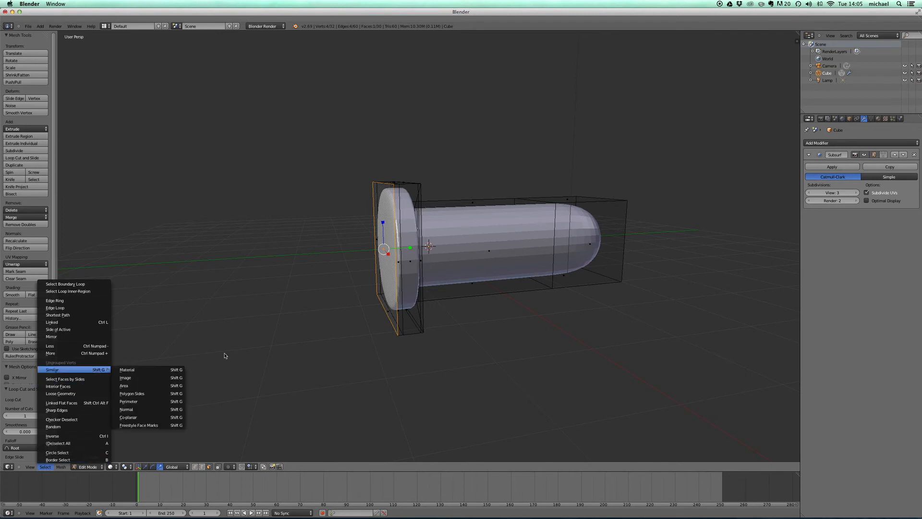
pyautogui.click(93, 354)
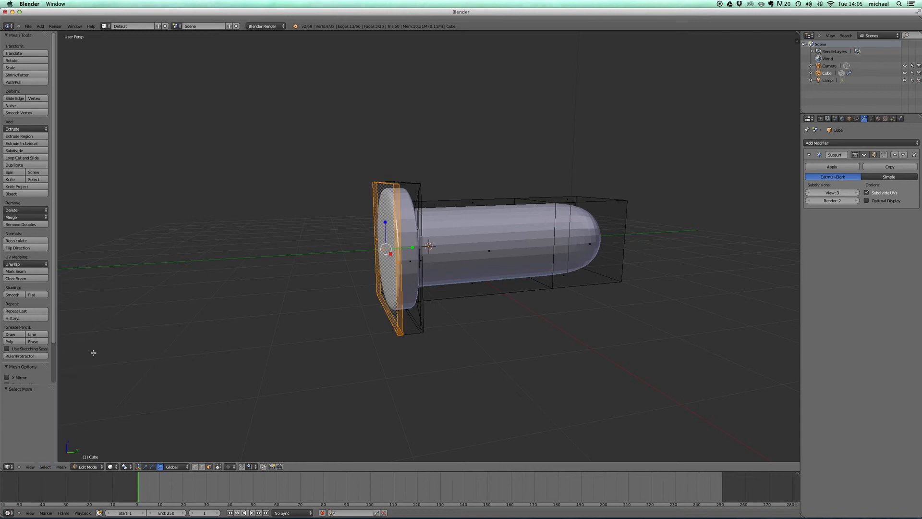
pyautogui.click(45, 466)
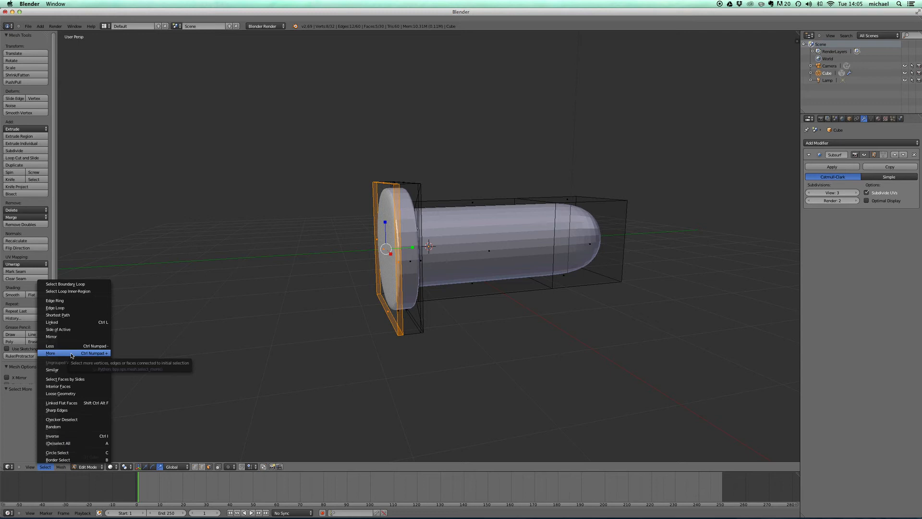
pyautogui.click(71, 354)
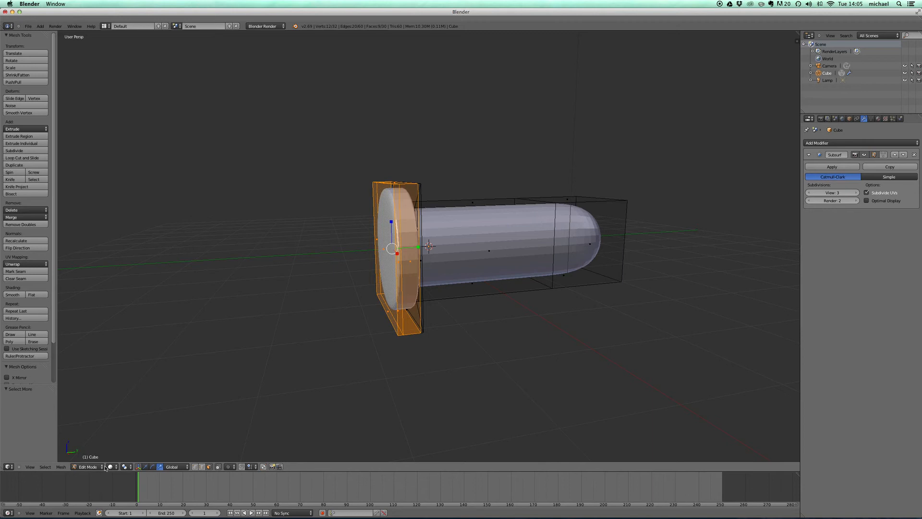
pyautogui.click(44, 468)
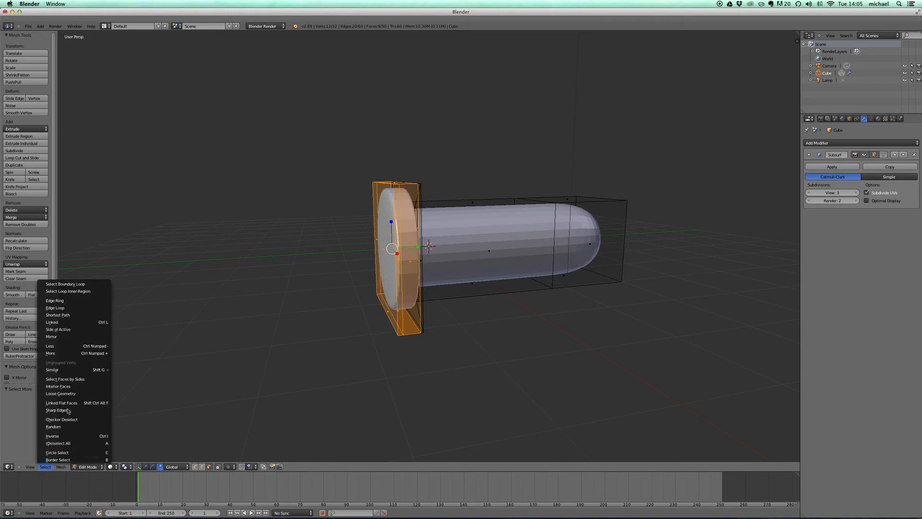
pyautogui.click(67, 355)
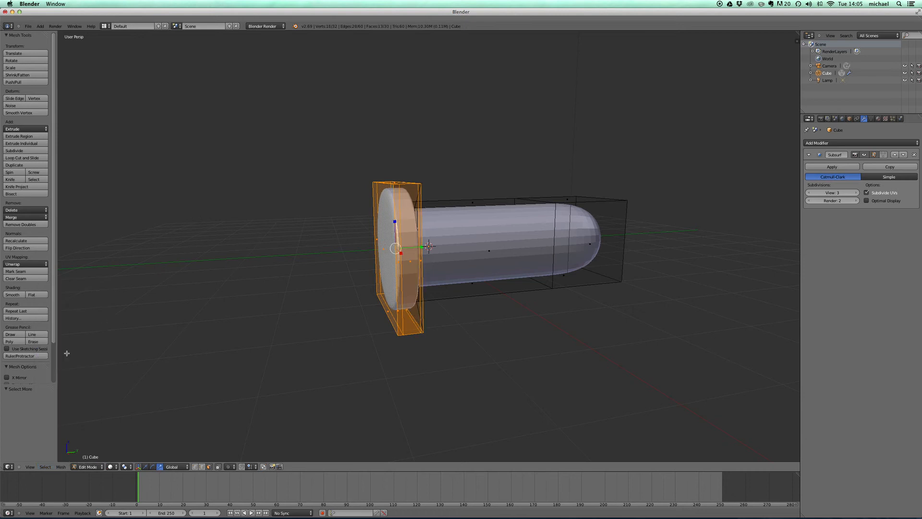
pyautogui.moveTo(428, 316); pyautogui.dragTo(412, 315, button='middle')
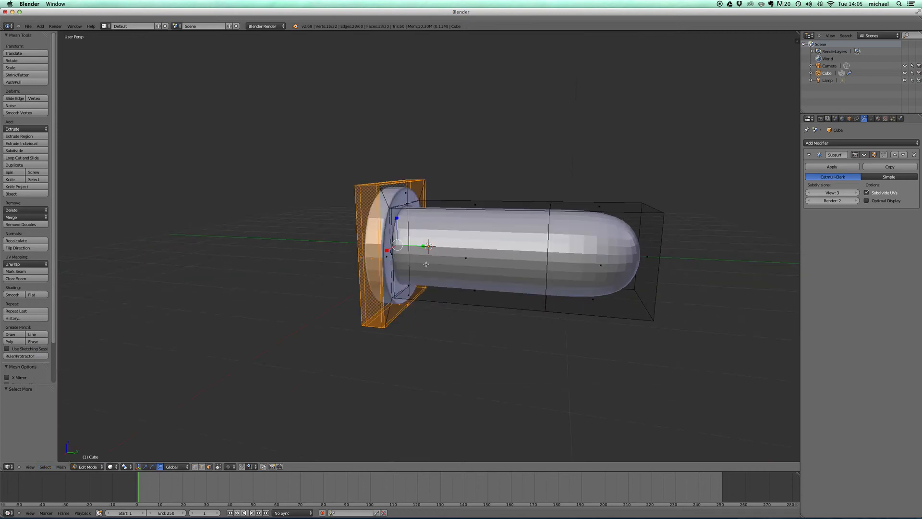
pyautogui.press('s')
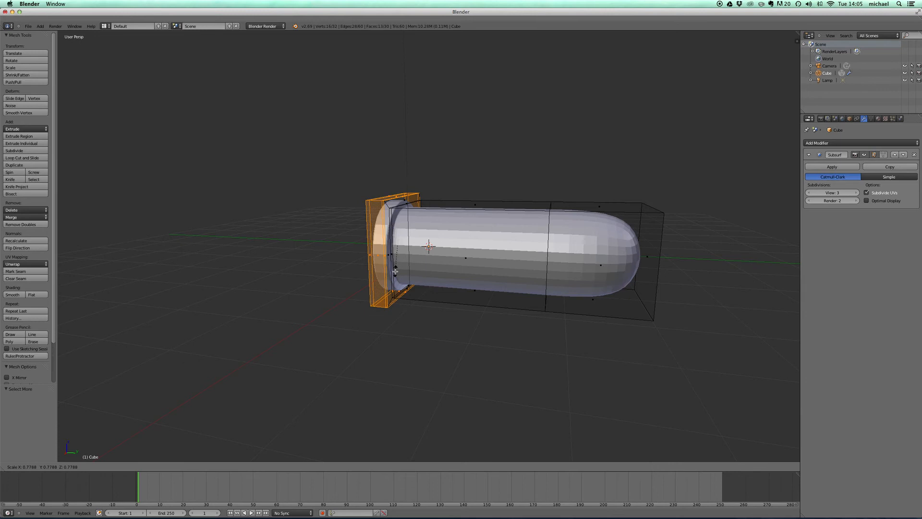
pyautogui.click(395, 271)
pyautogui.moveTo(431, 269)
pyautogui.mouseDown(button='middle')
pyautogui.moveTo(494, 267)
pyautogui.moveTo(429, 268)
pyautogui.mouseUp(button='middle')
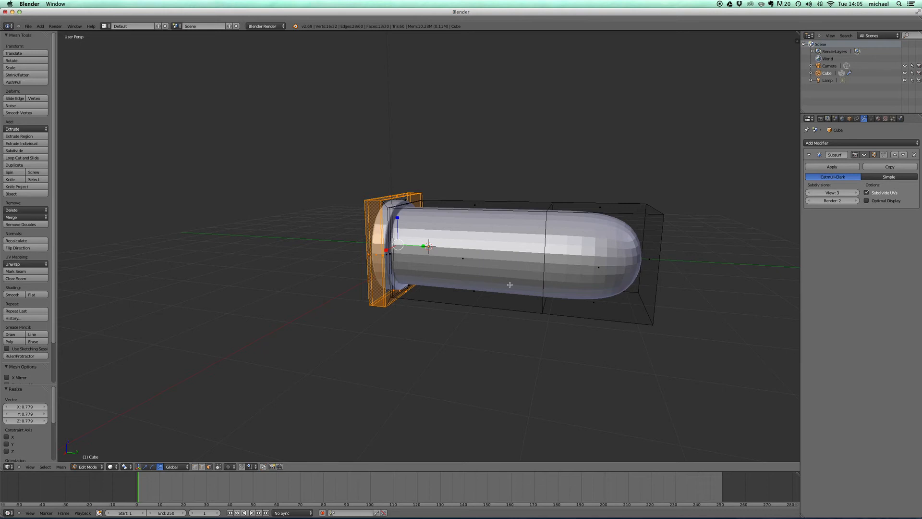
# Step: Select the edge loop behind the rounded nose and move it about -0.268 along Y towards the rim
pyautogui.rightClick(545, 249)
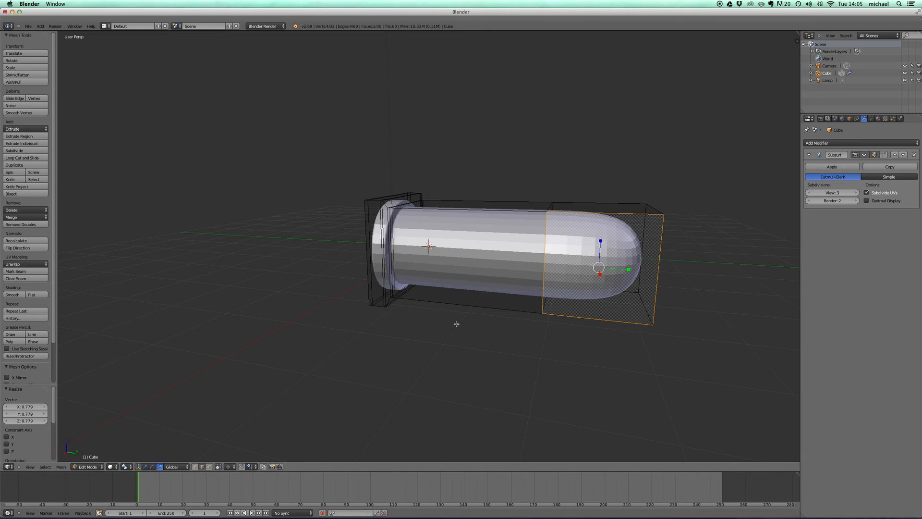
pyautogui.rightClick(545, 234)
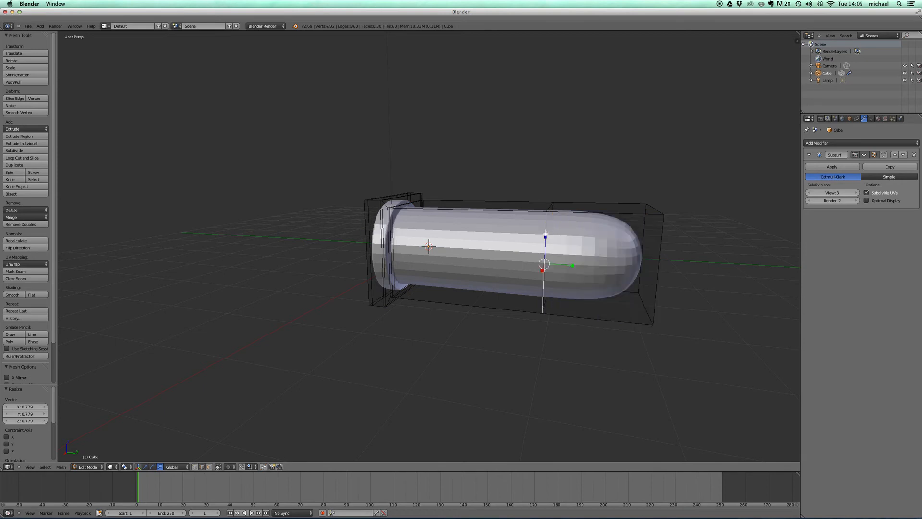
pyautogui.keyDown('alt'); pyautogui.rightClick(545, 234); pyautogui.keyUp('alt')
pyautogui.click(145, 466)
pyautogui.moveTo(575, 255); pyautogui.dragTo(534, 265)
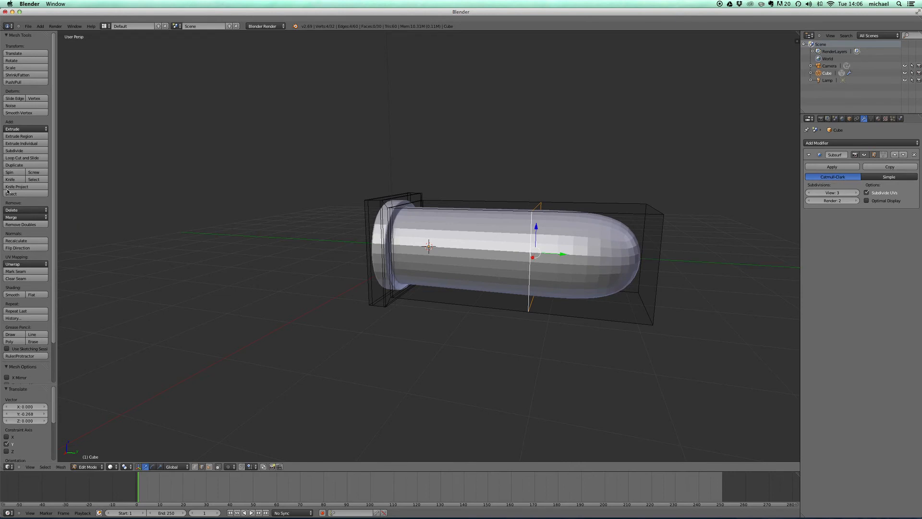
# Step: Add one loop cut on each side of the loop behind the nose, both slid close against it
pyautogui.click(31, 158)
pyautogui.click(515, 211)
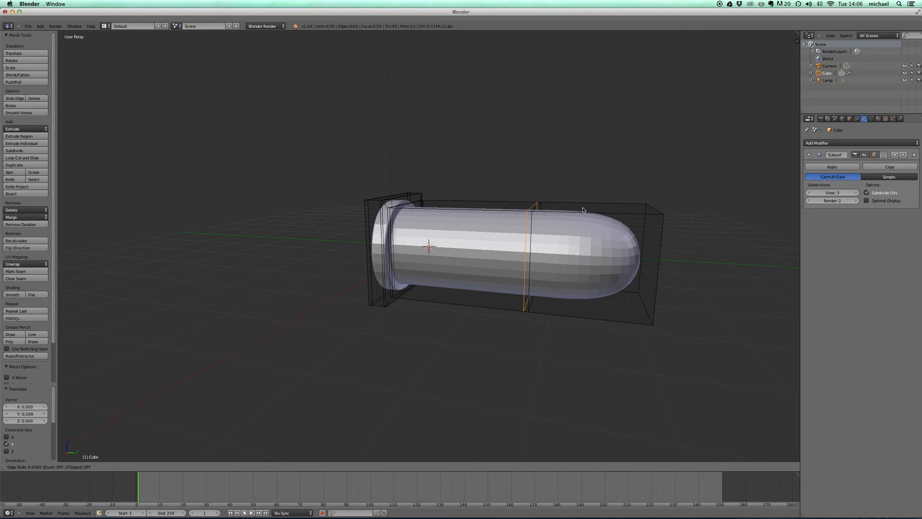
pyautogui.click(583, 210)
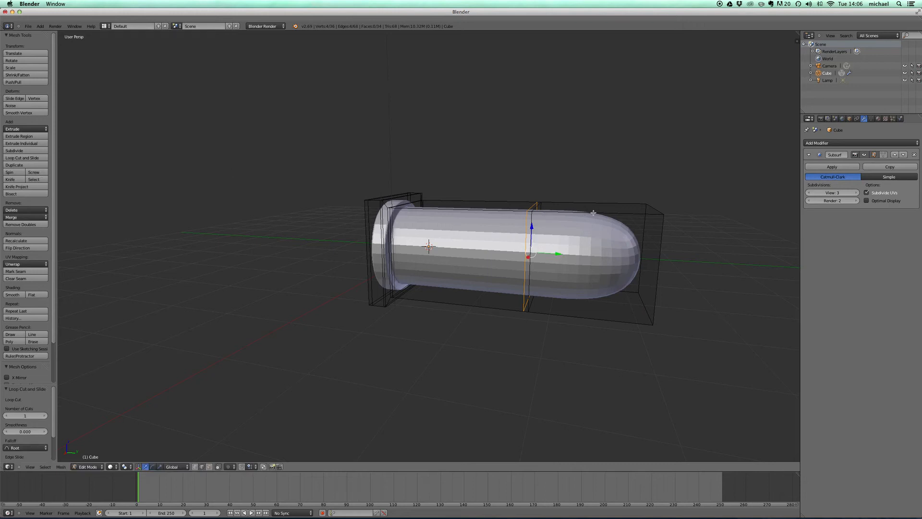
pyautogui.click(27, 158)
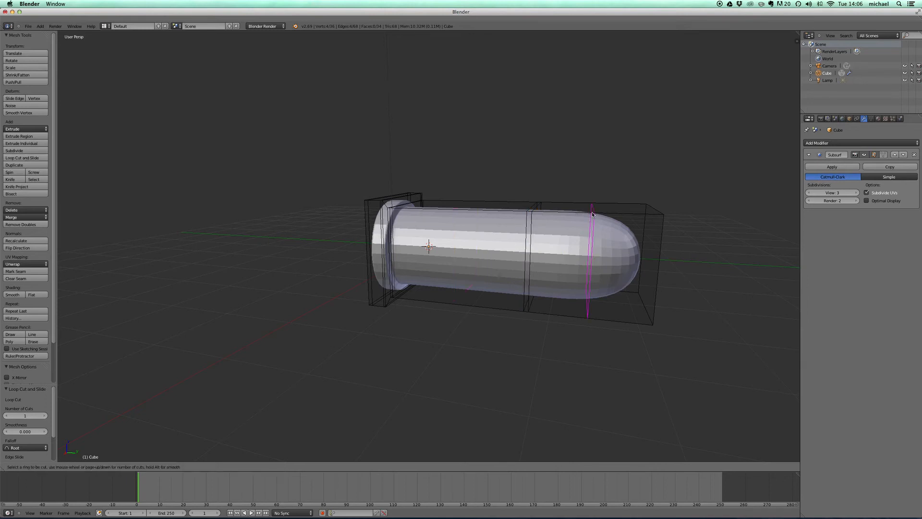
pyautogui.click(592, 213)
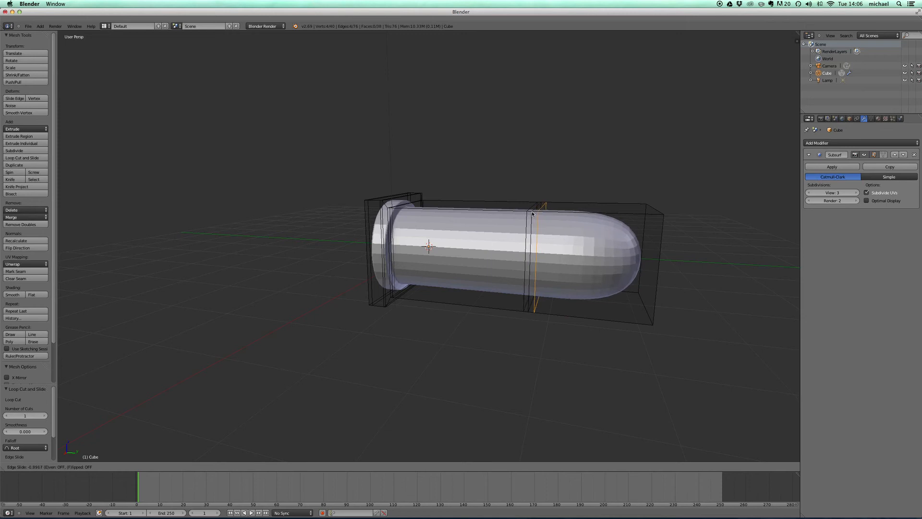
pyautogui.click(532, 214)
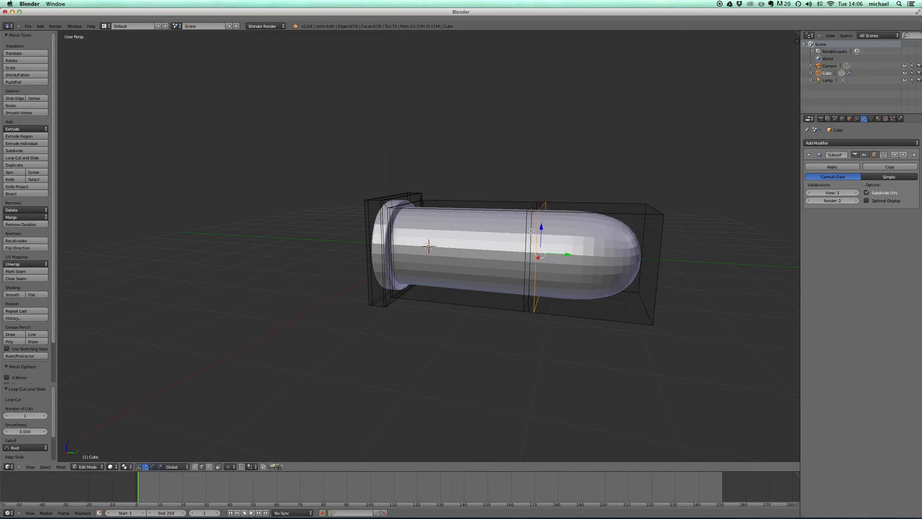
# Step: Select the middle of the three close loops behind the nose and scale it to about 0.801 to form a groove
pyautogui.rightClick(531, 230)
pyautogui.keyDown('alt'); pyautogui.rightClick(531, 230); pyautogui.keyUp('alt')
pyautogui.press('s')
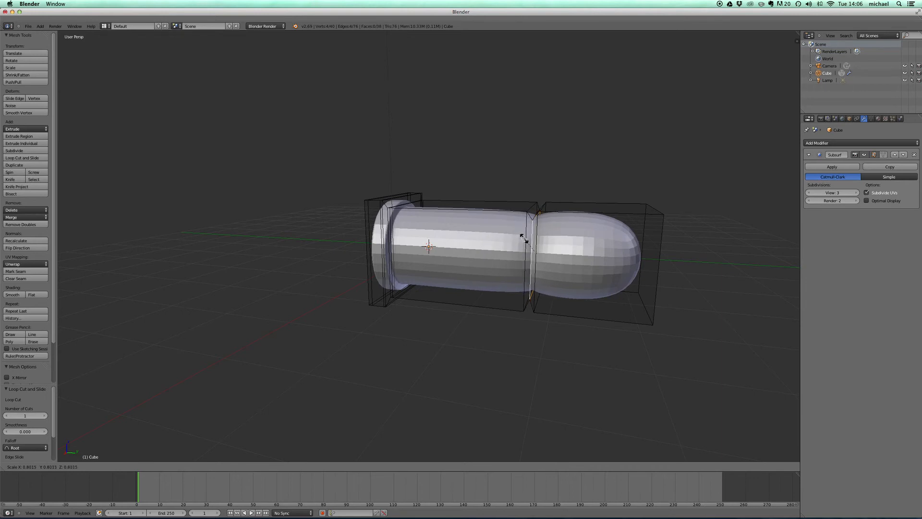
pyautogui.click(524, 238)
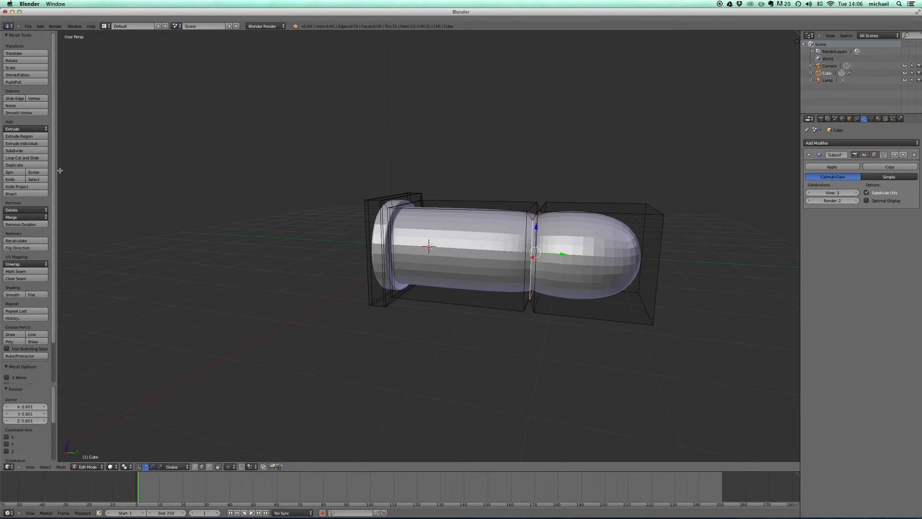
# Step: Add one loop cut on the body side and one on the nose side, each slid tight against the groove's edge
pyautogui.click(39, 158)
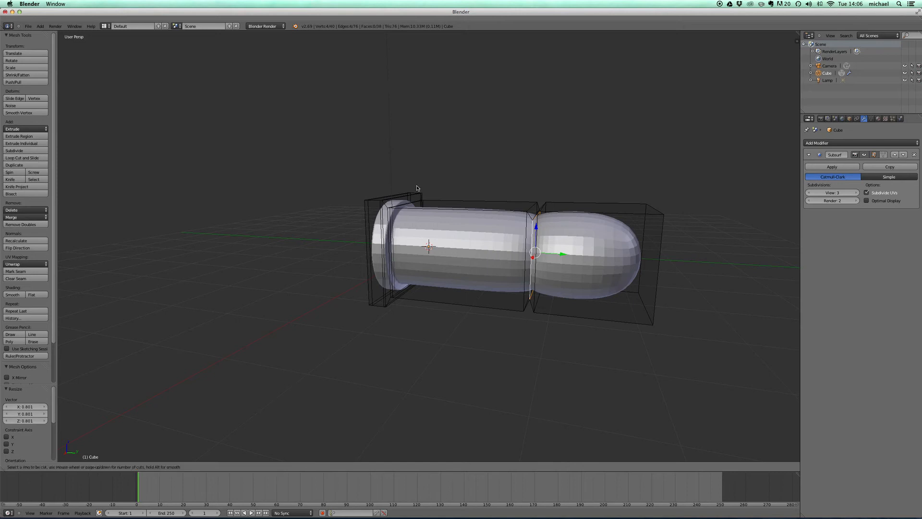
pyautogui.click(487, 208)
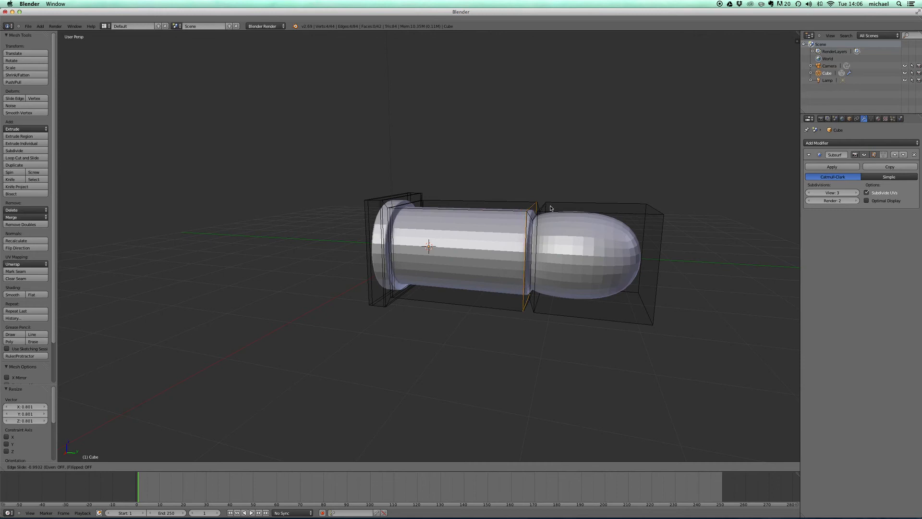
pyautogui.click(548, 207)
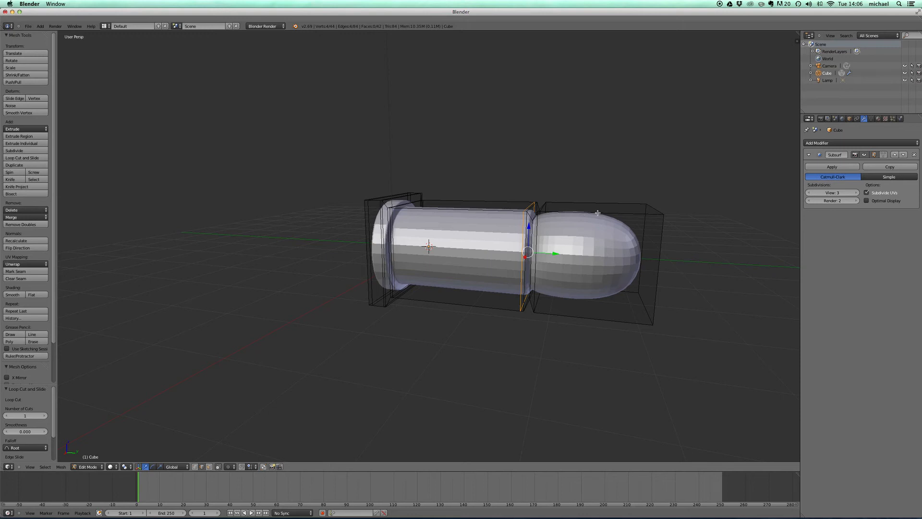
pyautogui.click(22, 158)
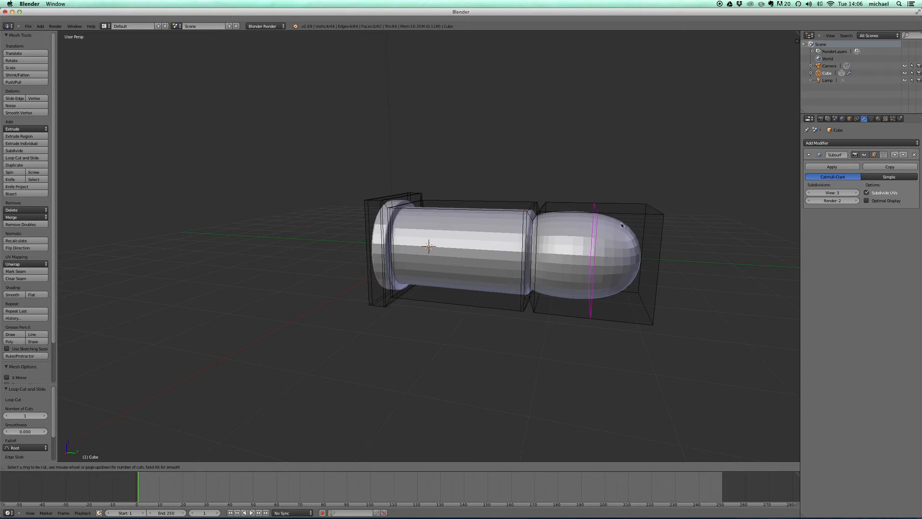
pyautogui.click(602, 214)
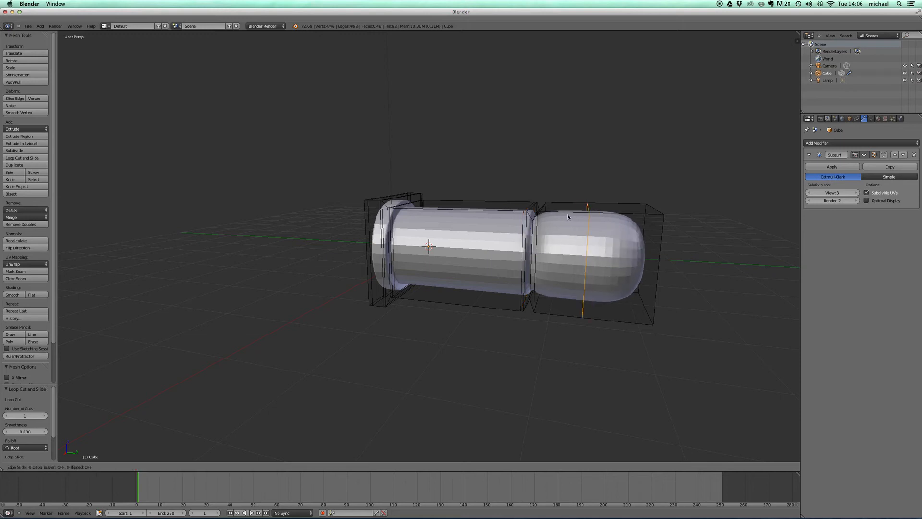
pyautogui.click(543, 217)
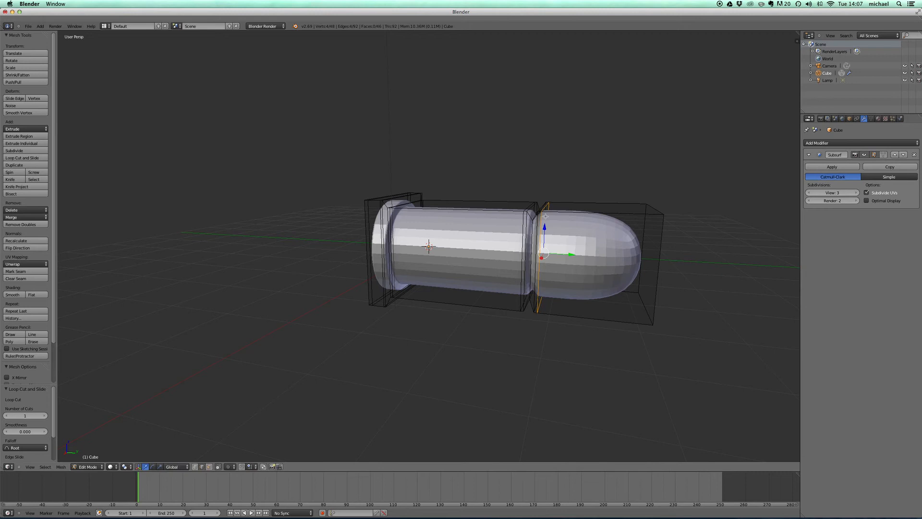
# Step: Select the groove's inner edge loop, grow the selection three times, and scale it along Y by about 0.635
pyautogui.rightClick(531, 250)
pyautogui.keyDown('alt'); pyautogui.rightClick(531, 251); pyautogui.keyUp('alt')
pyautogui.click(45, 467)
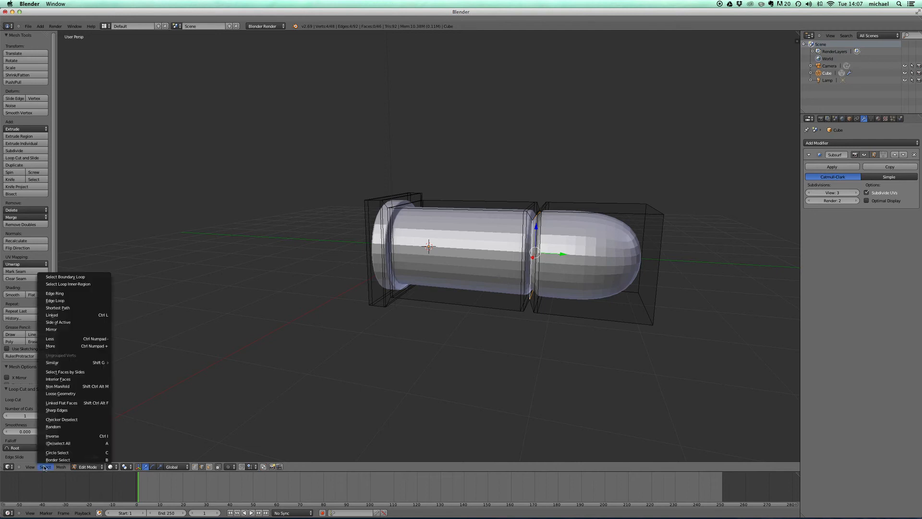
pyautogui.click(64, 347)
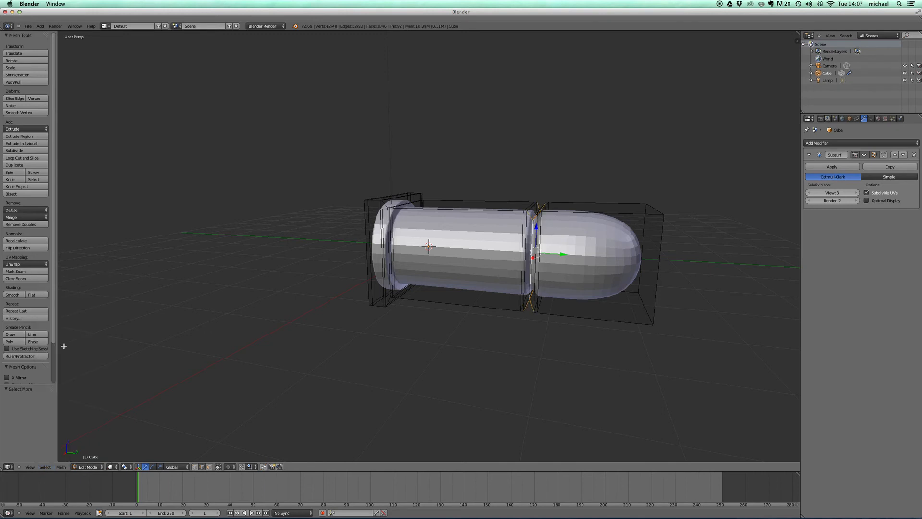
pyautogui.click(45, 467)
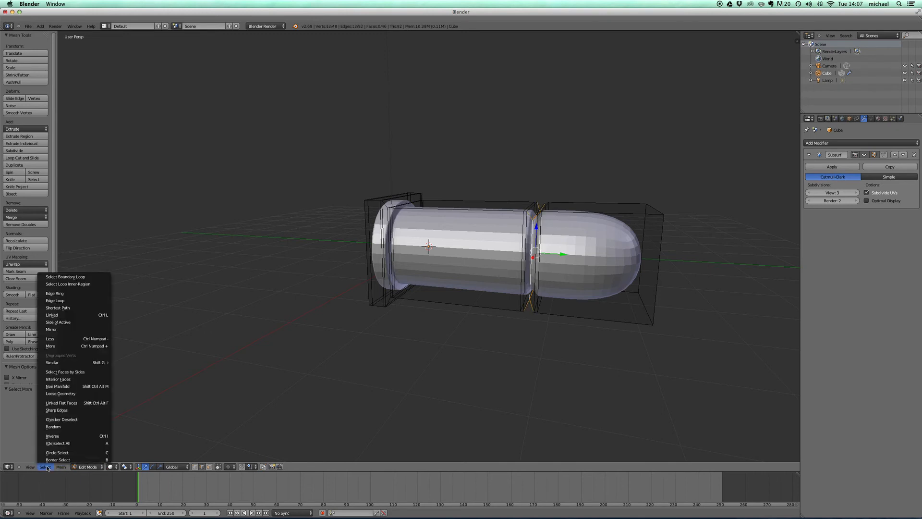
pyautogui.click(65, 346)
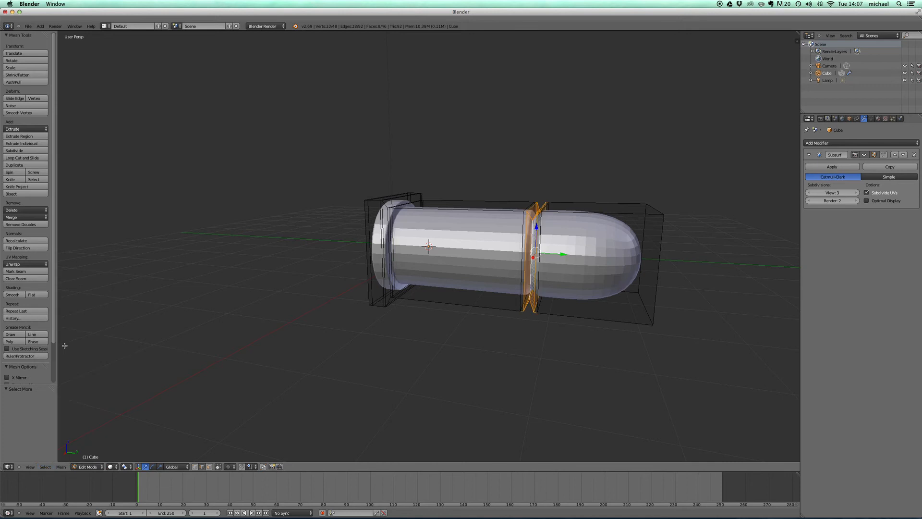
pyautogui.click(46, 467)
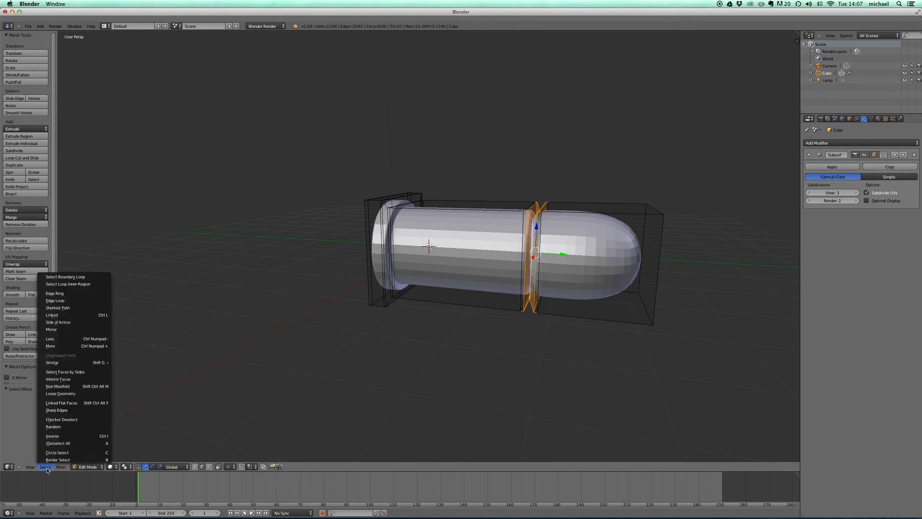
pyautogui.click(64, 346)
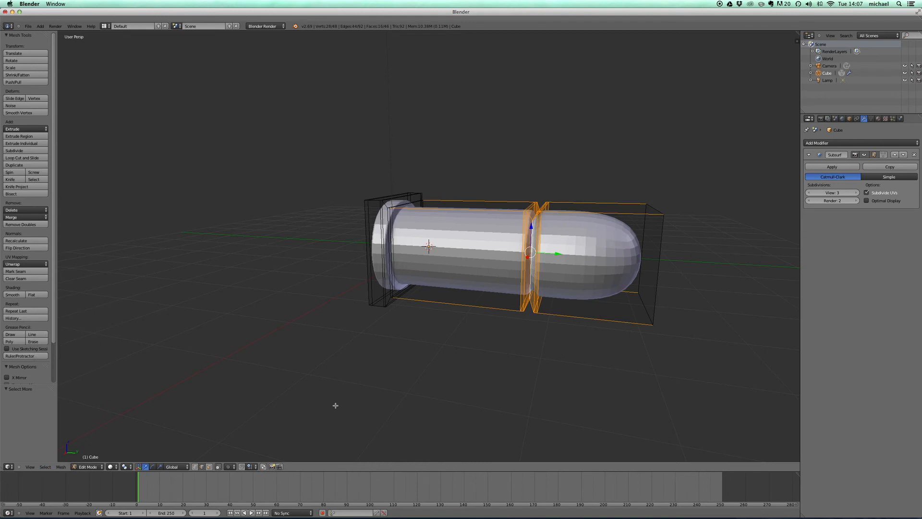
pyautogui.click(160, 467)
pyautogui.moveTo(559, 254); pyautogui.dragTo(549, 254)
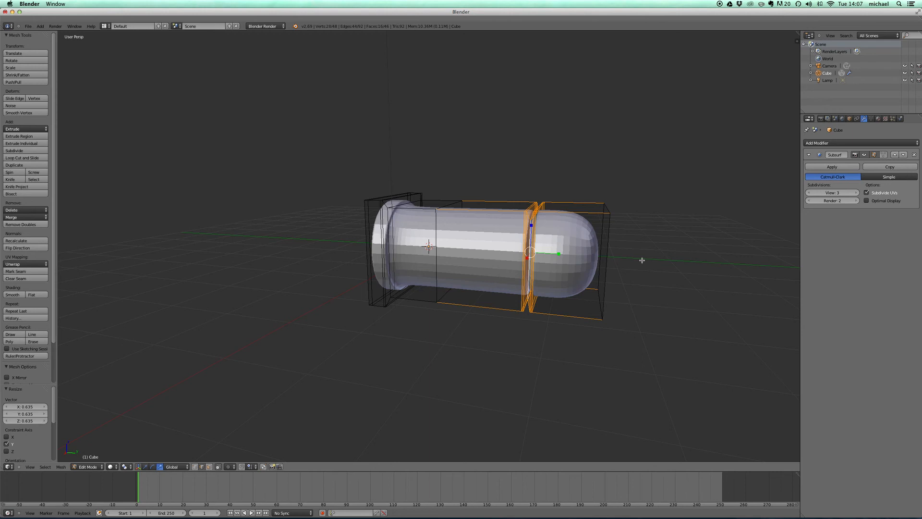
pyautogui.moveTo(635, 259); pyautogui.dragTo(603, 259, button='middle')
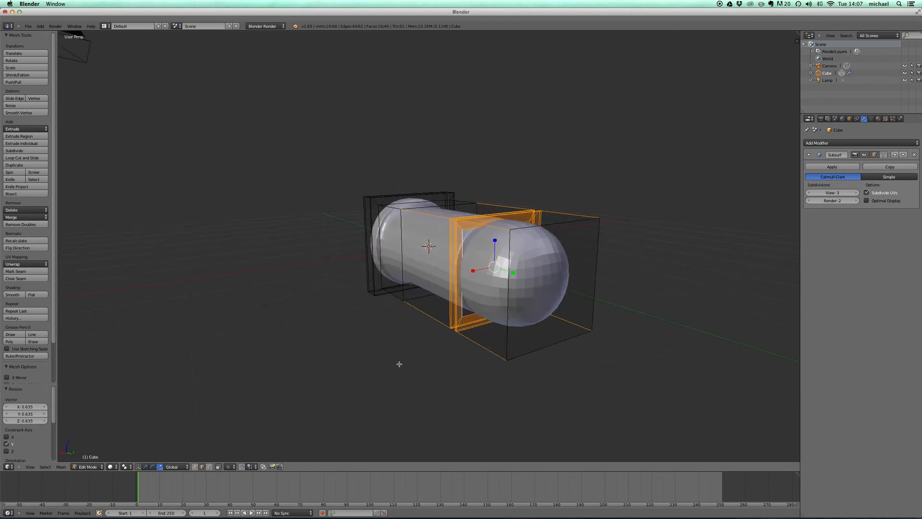
# Step: Select the end face of the nose and move it outward along Y to lengthen the bullet's nose
pyautogui.click(208, 467)
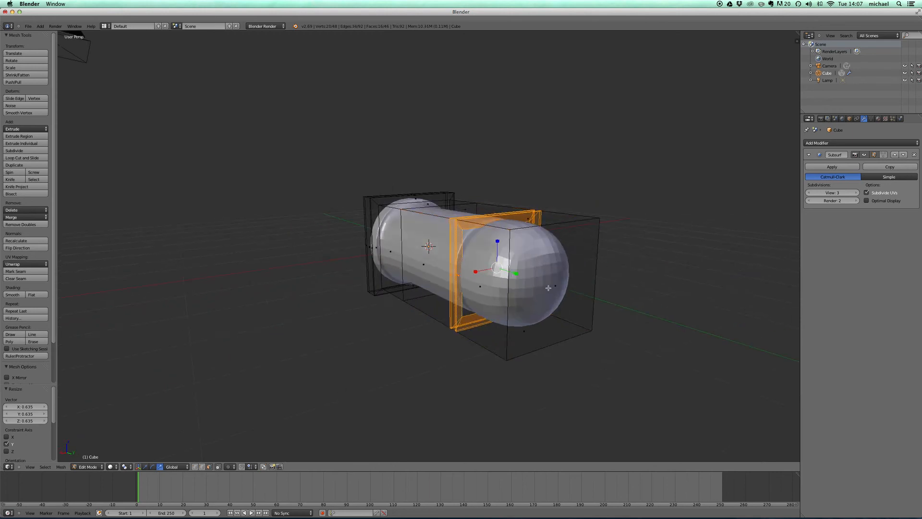
pyautogui.rightClick(554, 286)
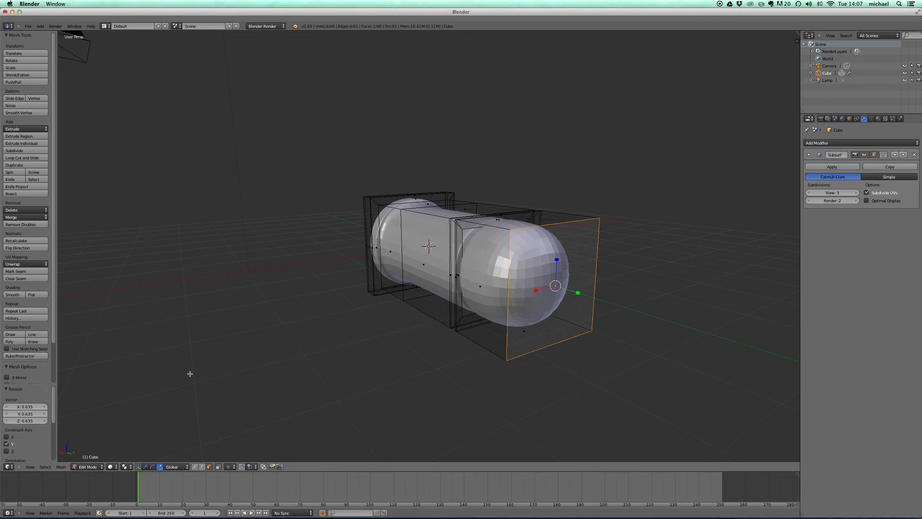
pyautogui.click(145, 466)
pyautogui.moveTo(576, 292); pyautogui.dragTo(499, 276)
pyautogui.moveTo(518, 270)
pyautogui.mouseDown(button='middle')
pyautogui.moveTo(567, 267)
pyautogui.moveTo(497, 263)
pyautogui.moveTo(529, 265)
pyautogui.mouseUp(button='middle')
pyautogui.press('Tab')
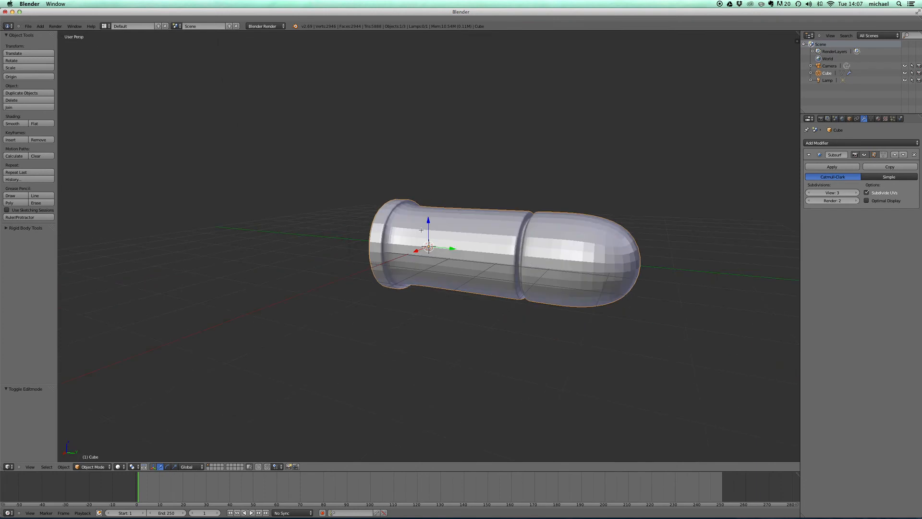
# Step: Add one loop cut on the body beside the base rim, slid close against the rim to sharpen the transition
pyautogui.press('Tab')
pyautogui.click(26, 159)
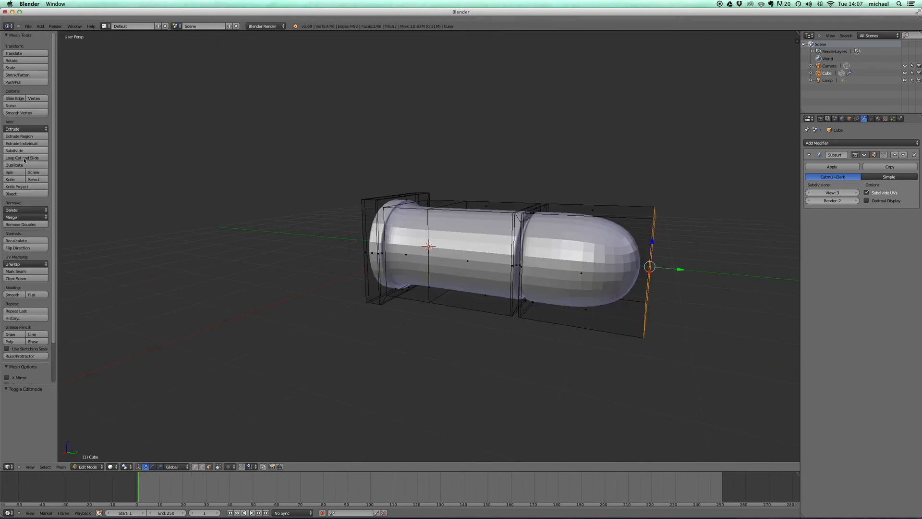
pyautogui.click(413, 212)
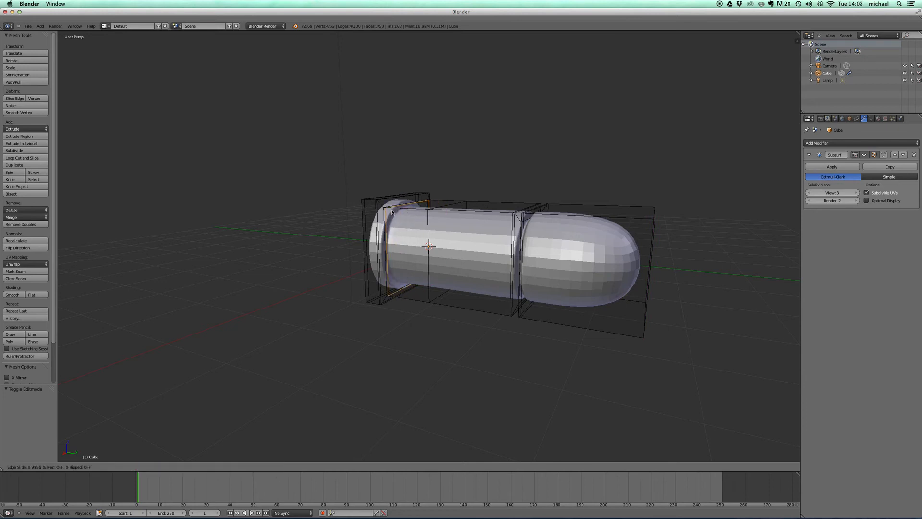
pyautogui.click(392, 212)
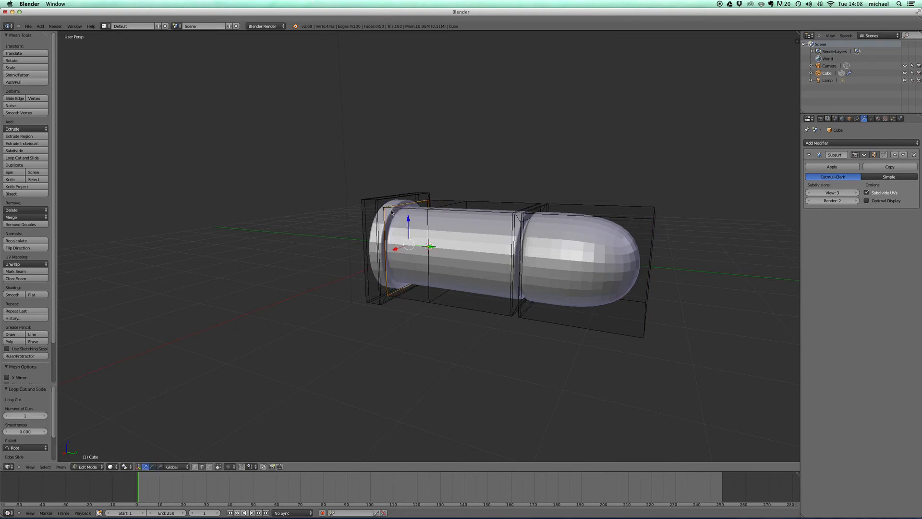
pyautogui.press('Tab')
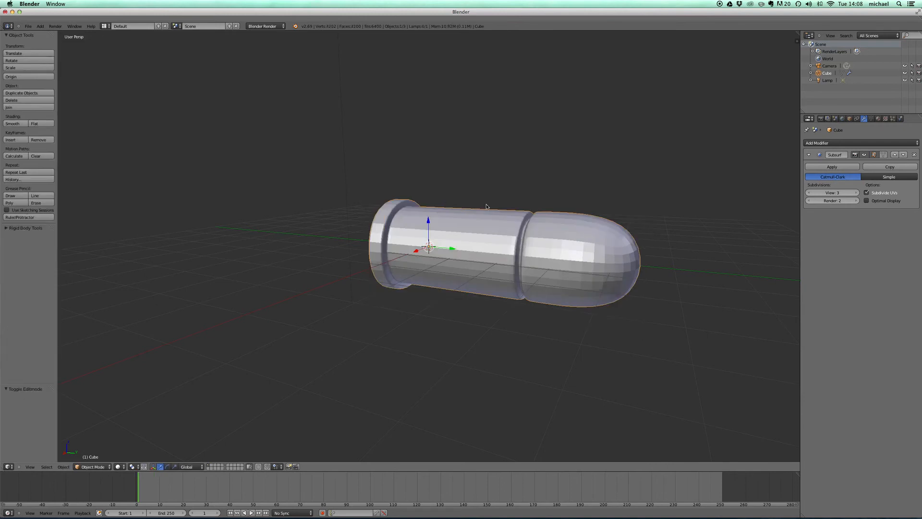
# Step: Compare flat and smooth shading on the bullet and leave it shaded smooth
pyautogui.moveTo(486, 207); pyautogui.dragTo(469, 208, button='middle')
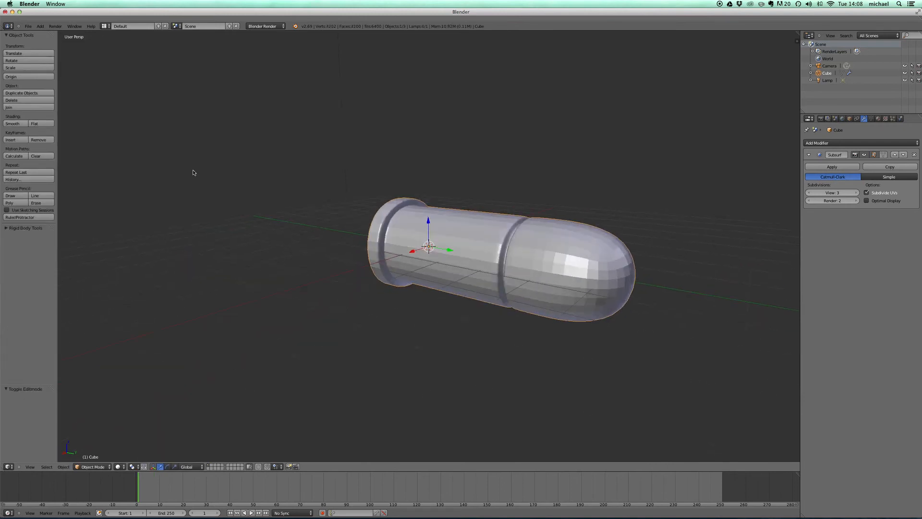
pyautogui.click(17, 125)
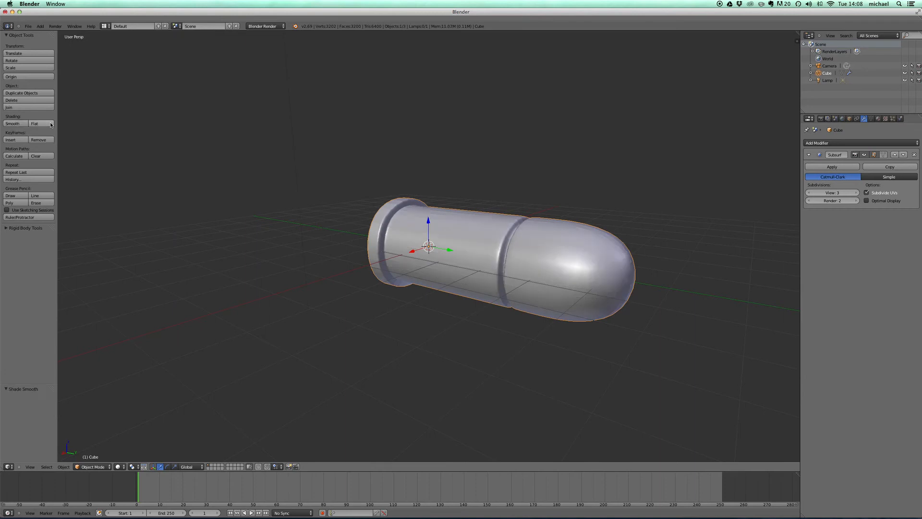
pyautogui.click(45, 124)
pyautogui.click(9, 124)
pyautogui.moveTo(473, 256); pyautogui.dragTo(533, 255, button='middle')
pyautogui.moveTo(463, 258); pyautogui.dragTo(509, 252, button='middle')
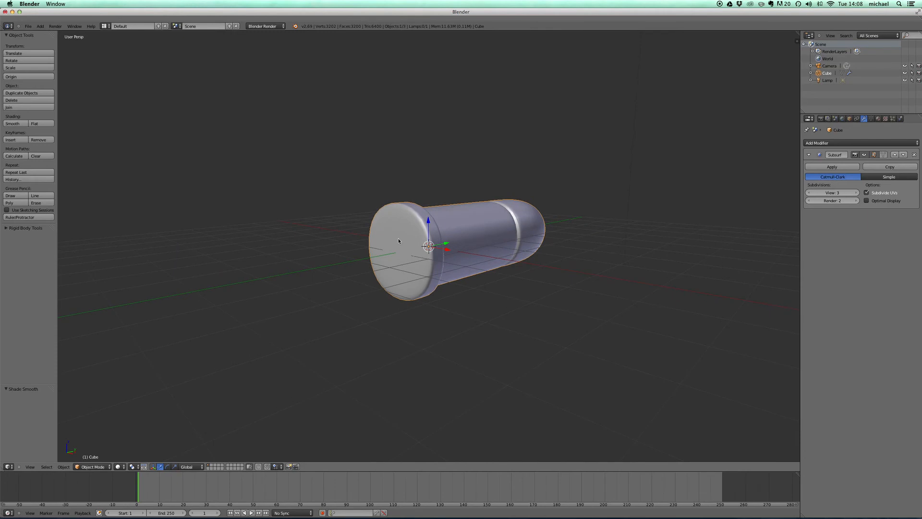
# Step: Extrude the flat base face almost in place and scale the new face down to a small square at the base's centre
pyautogui.press('Tab')
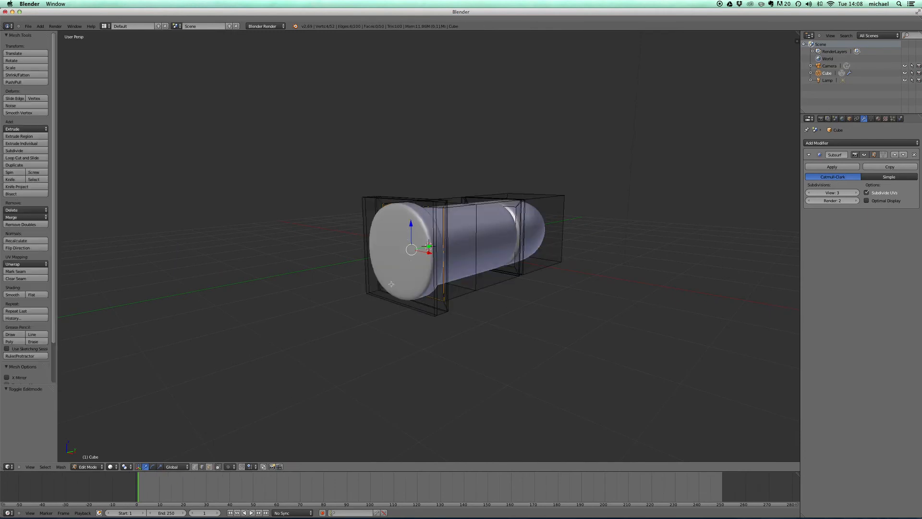
pyautogui.click(209, 469)
pyautogui.press('a')
pyautogui.rightClick(396, 253)
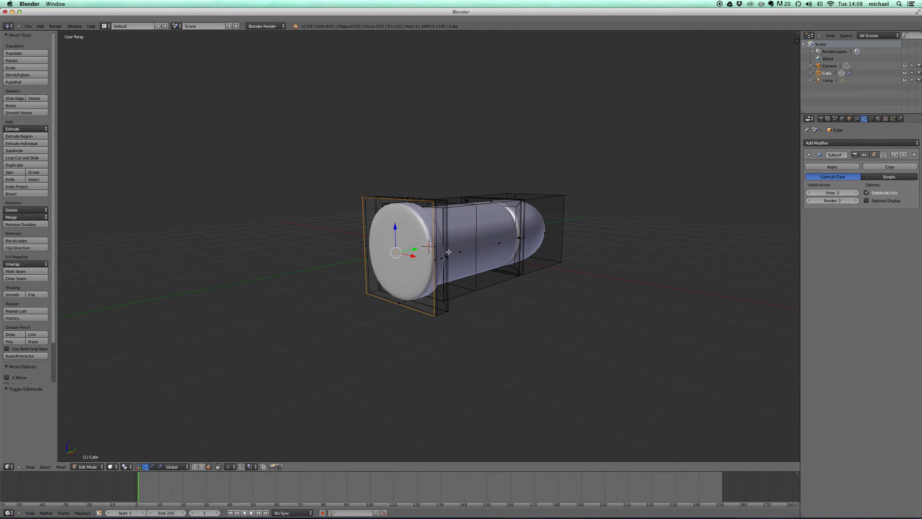
pyautogui.click(37, 128)
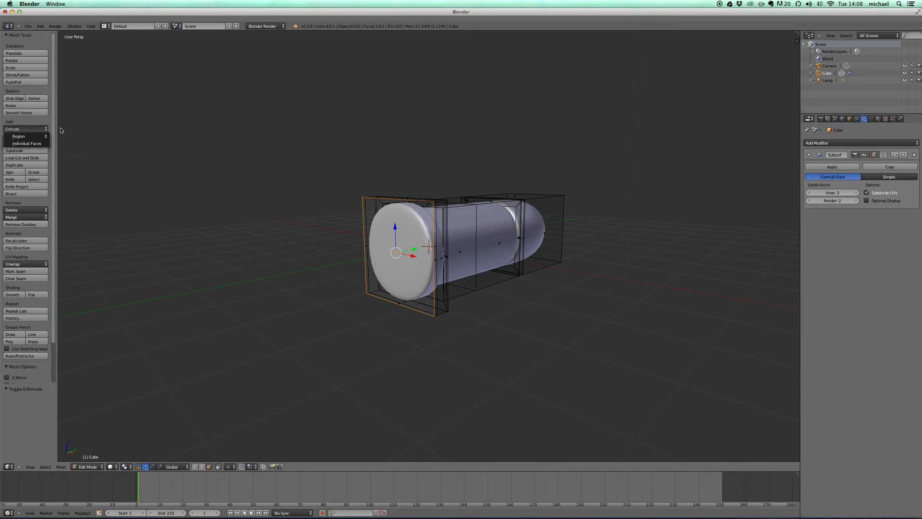
pyautogui.click(38, 136)
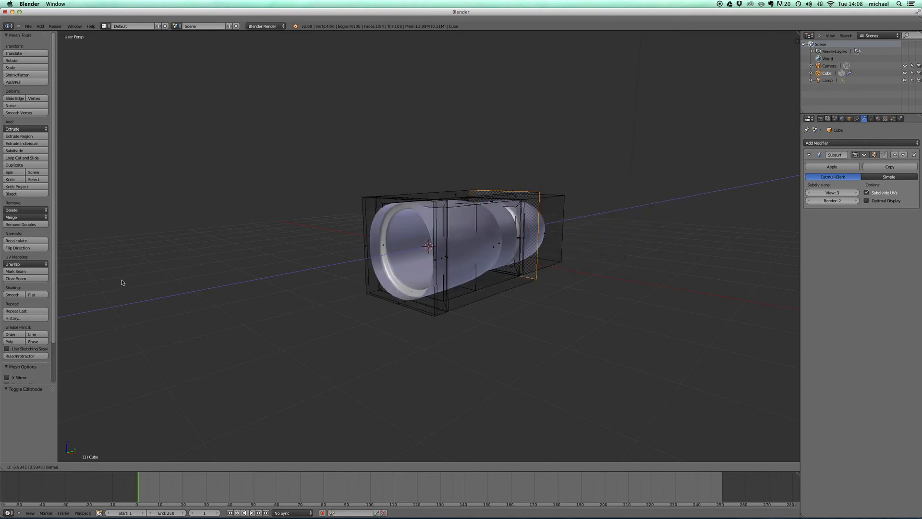
pyautogui.click(67, 292)
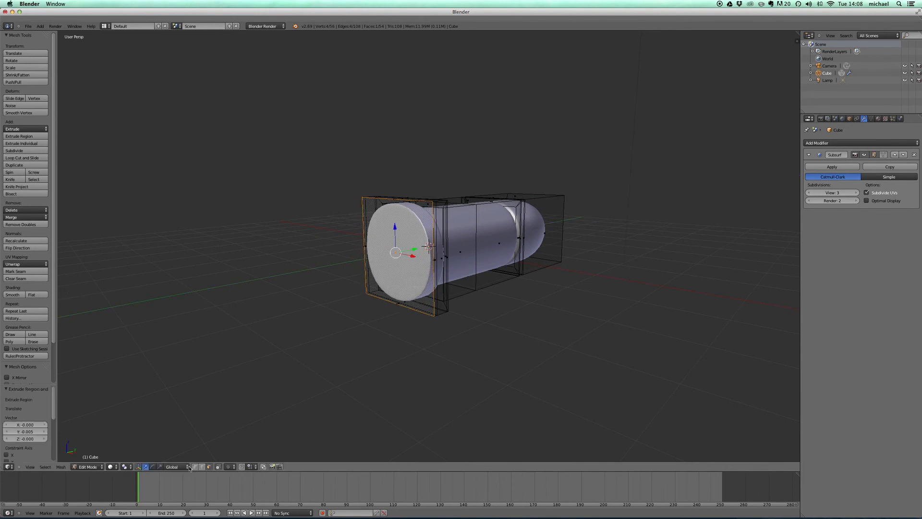
pyautogui.click(160, 466)
pyautogui.moveTo(401, 248); pyautogui.dragTo(392, 257)
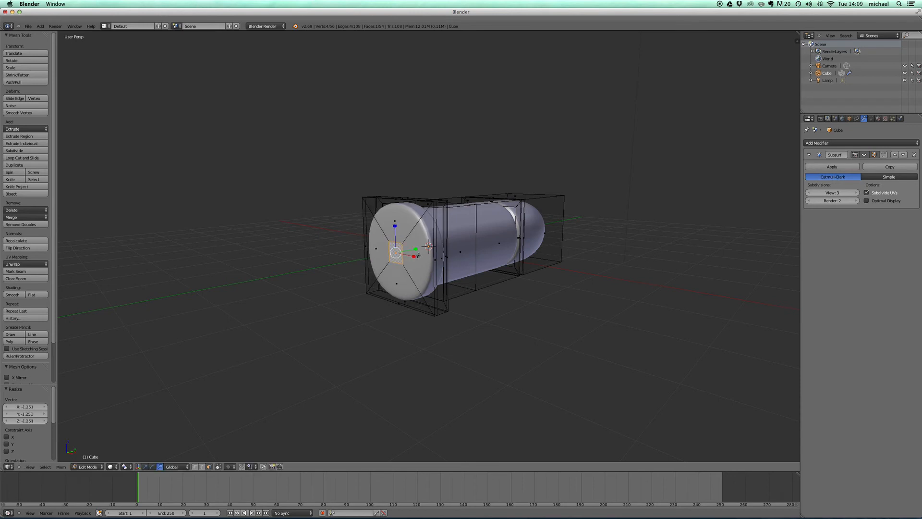
pyautogui.moveTo(421, 252); pyautogui.dragTo(429, 251, button='middle')
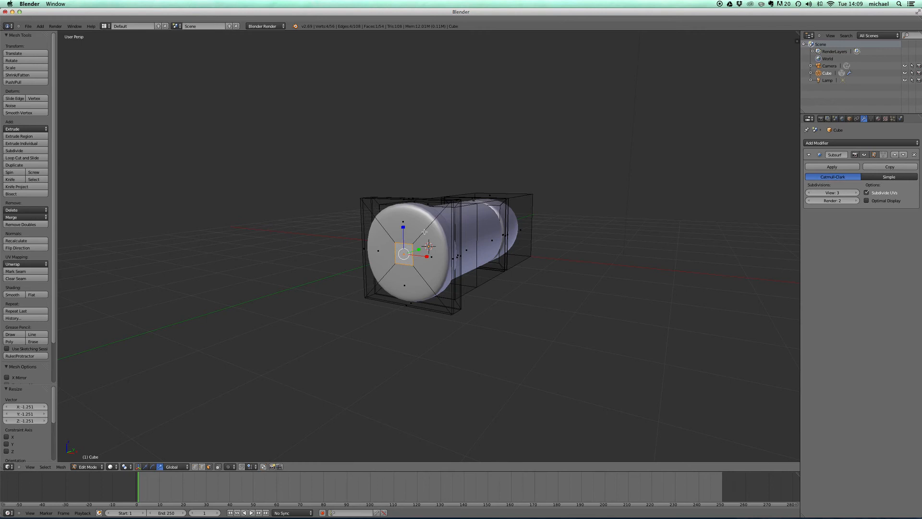
# Step: Add two loop cuts on the base, one slid toward its outer edge and one close around the small central square
pyautogui.click(37, 158)
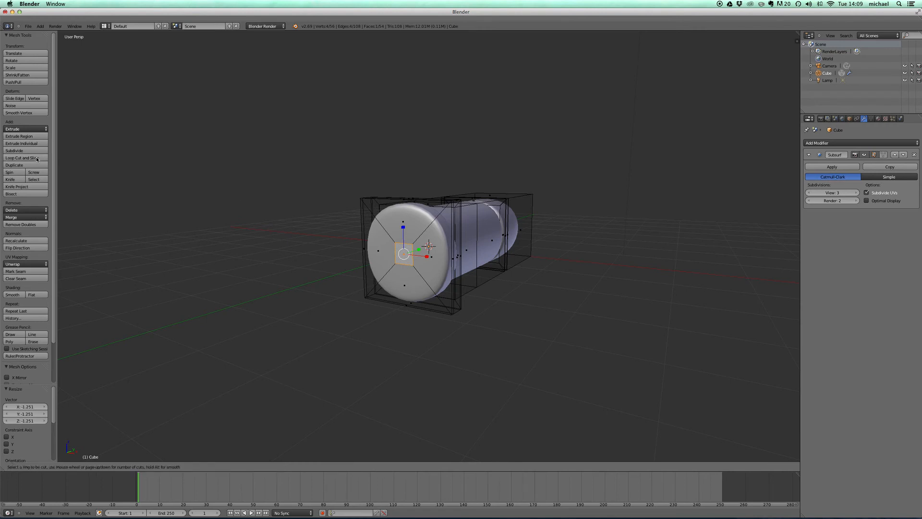
pyautogui.click(431, 220)
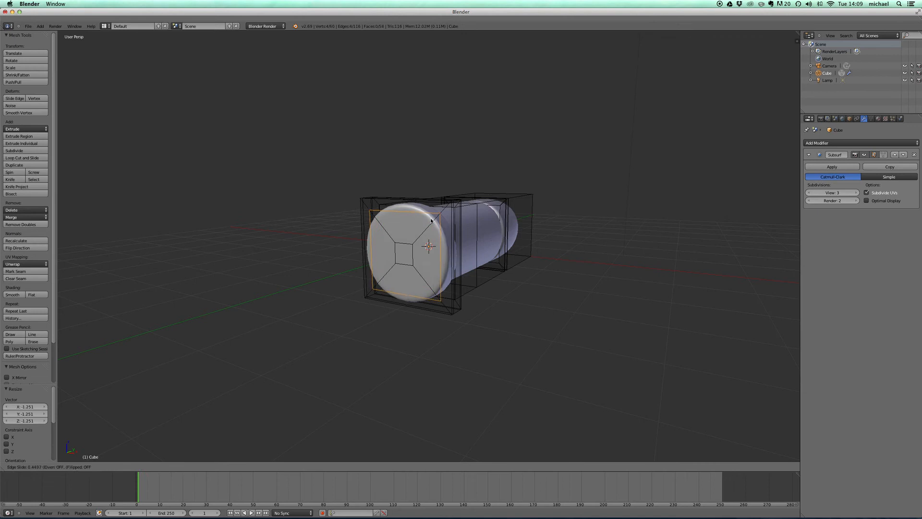
pyautogui.click(431, 220)
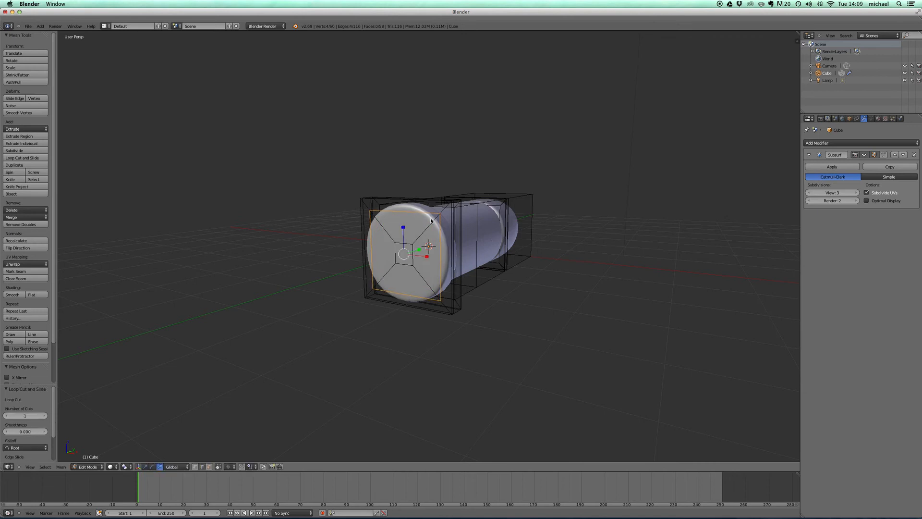
pyautogui.click(21, 158)
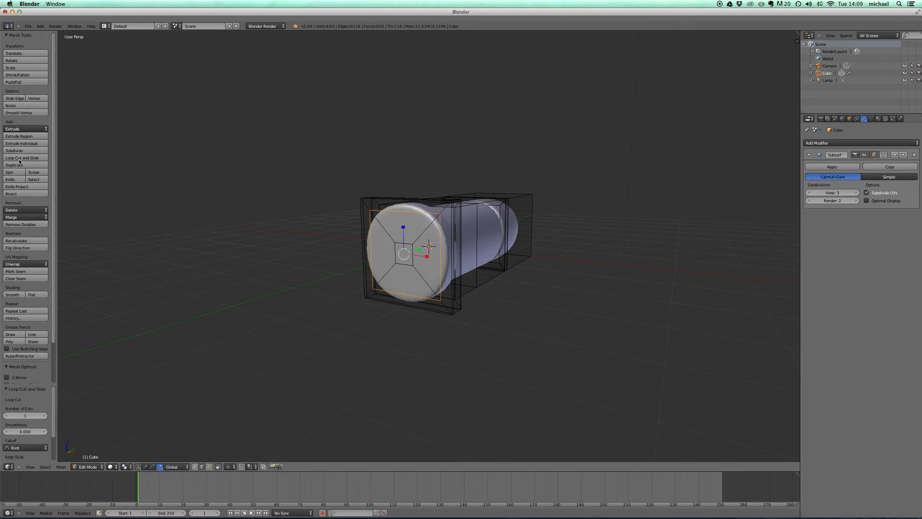
pyautogui.click(416, 240)
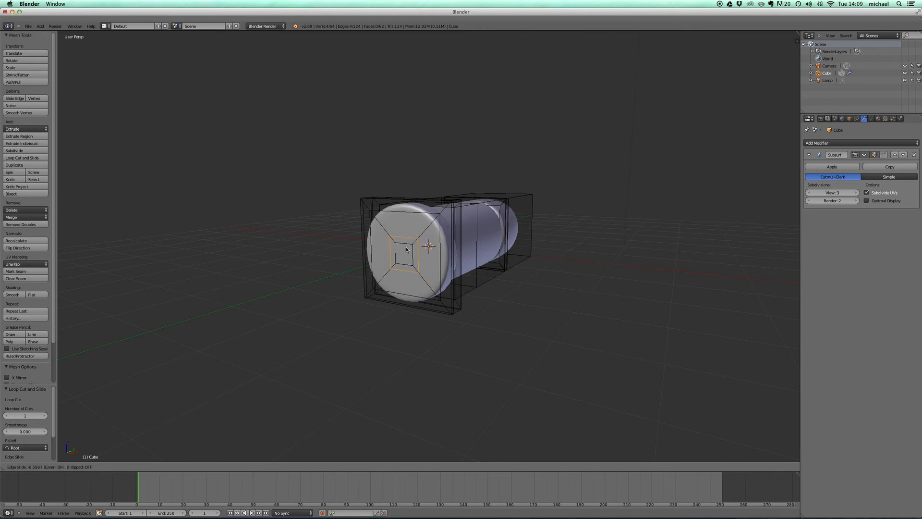
pyautogui.click(406, 250)
# Step: Add two more loop cuts on the base between the outer and inner loops, the first just inside the outer loop
pyautogui.click(37, 159)
pyautogui.click(431, 227)
pyautogui.click(434, 224)
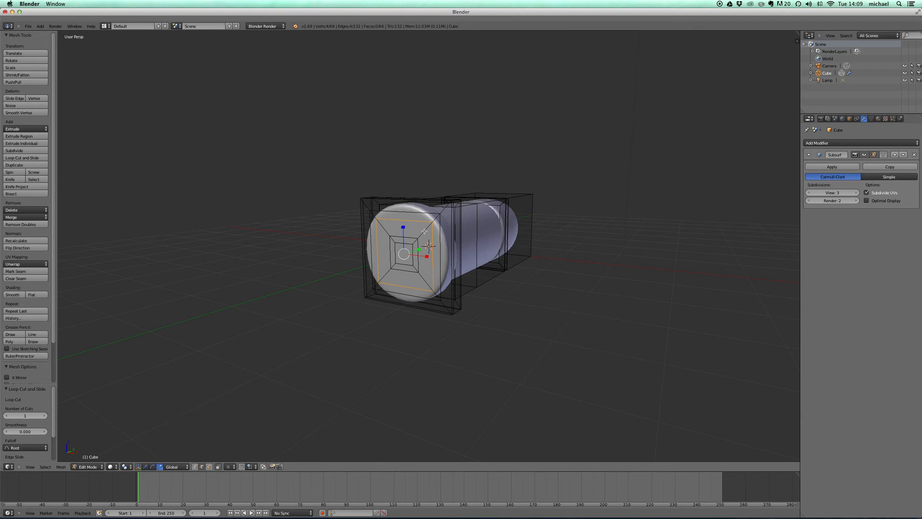
pyautogui.click(25, 159)
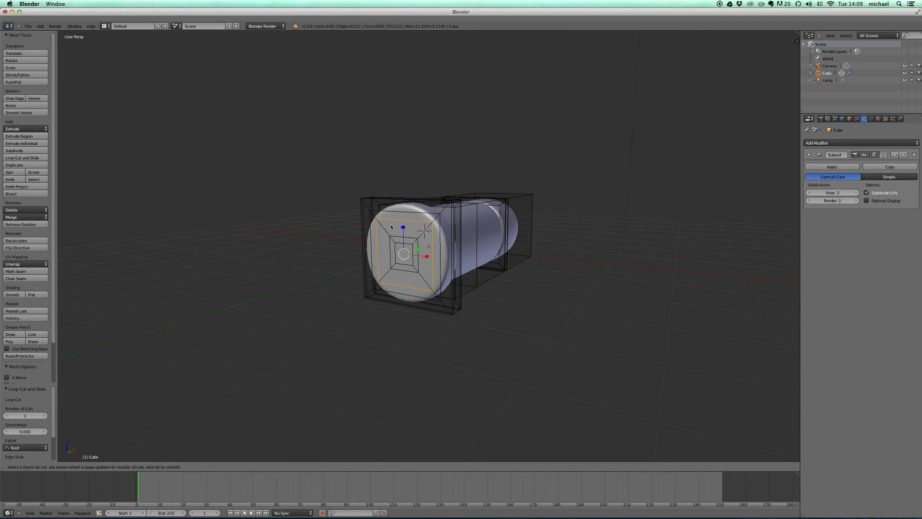
pyautogui.press('Escape')
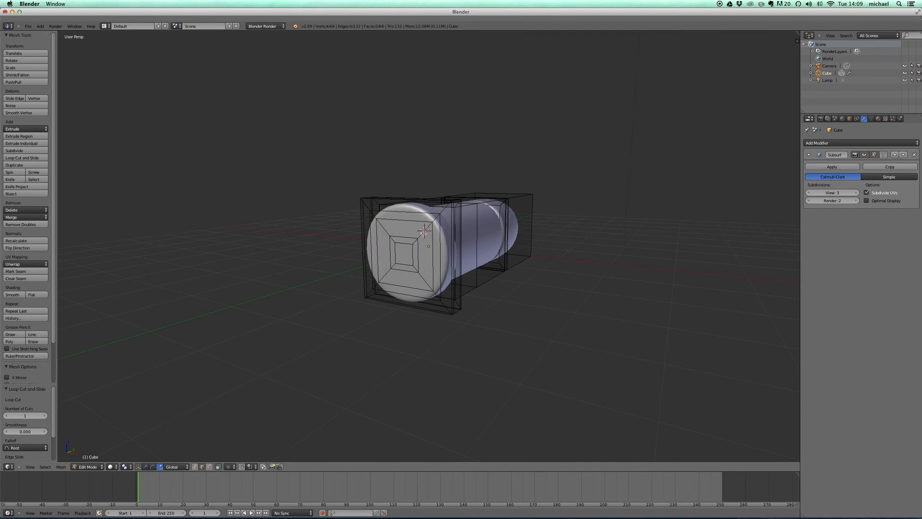
pyautogui.click(24, 157)
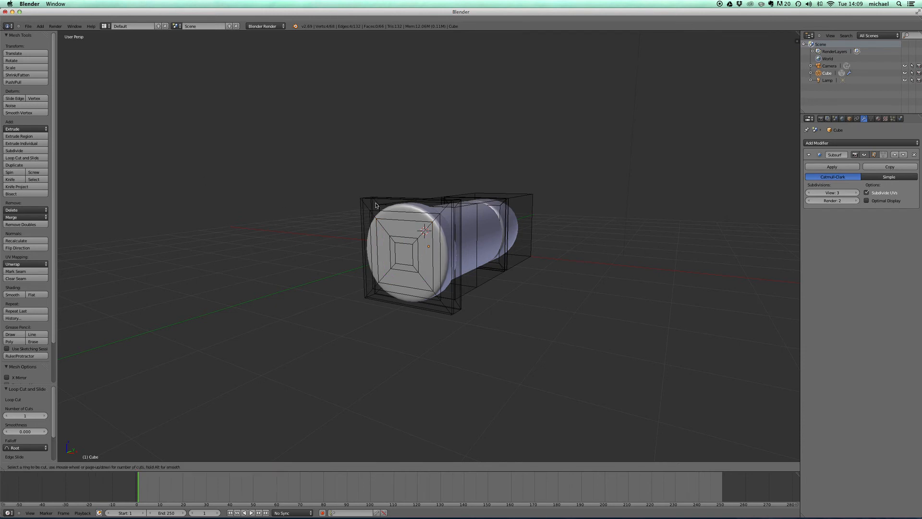
pyautogui.click(384, 232)
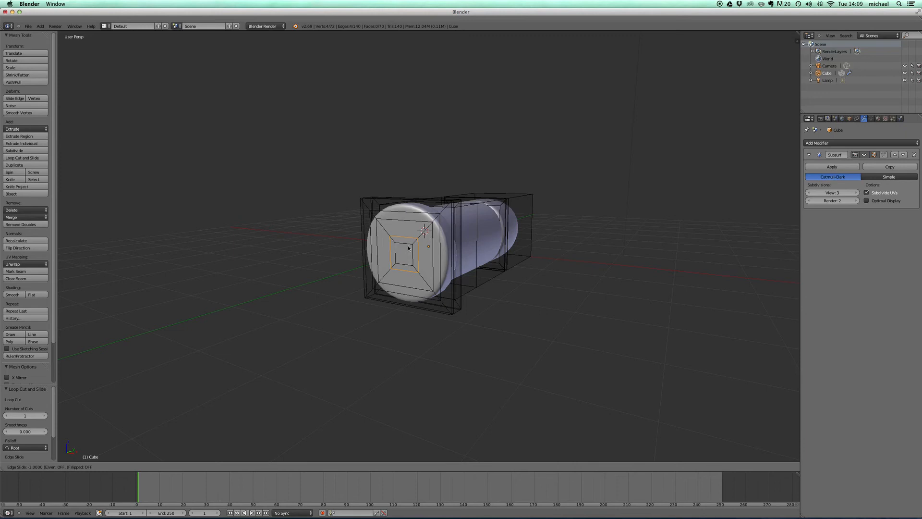
pyautogui.click(384, 232)
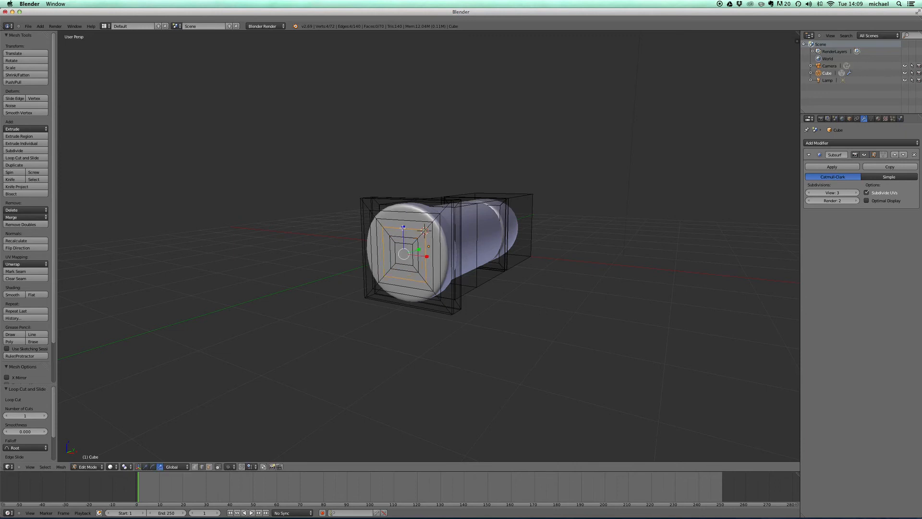
# Step: Select the two middle edge loops on the base and move them 0.189 along Y to sink a ring-shaped recess
pyautogui.keyDown('alt'); pyautogui.rightClick(407, 220); pyautogui.keyUp('alt')
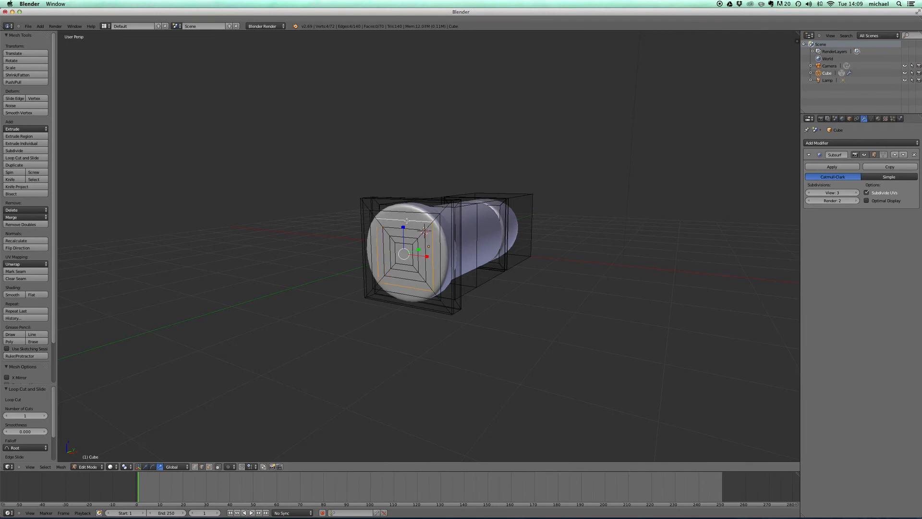
pyautogui.keyDown('alt'); pyautogui.keyDown('shift'); pyautogui.rightClick(410, 228); pyautogui.keyUp('shift'); pyautogui.keyUp('alt')
pyautogui.click(146, 466)
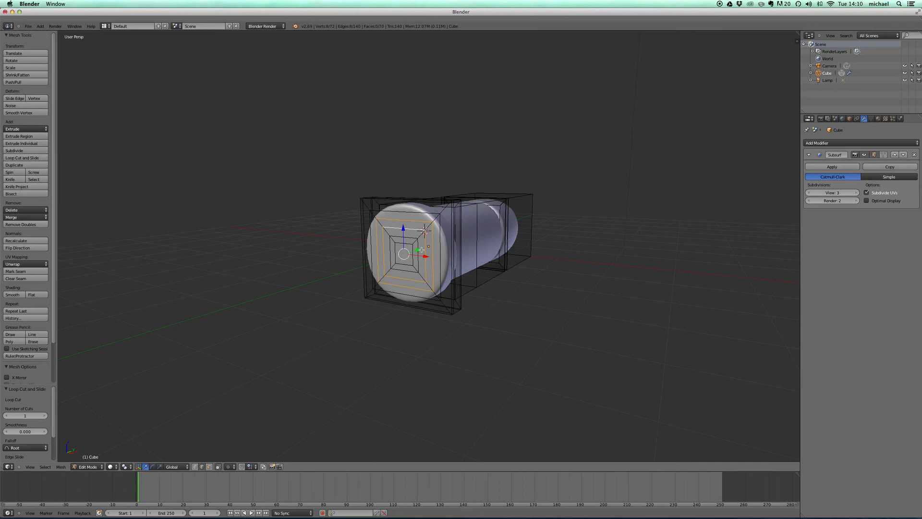
pyautogui.moveTo(420, 251); pyautogui.dragTo(425, 248)
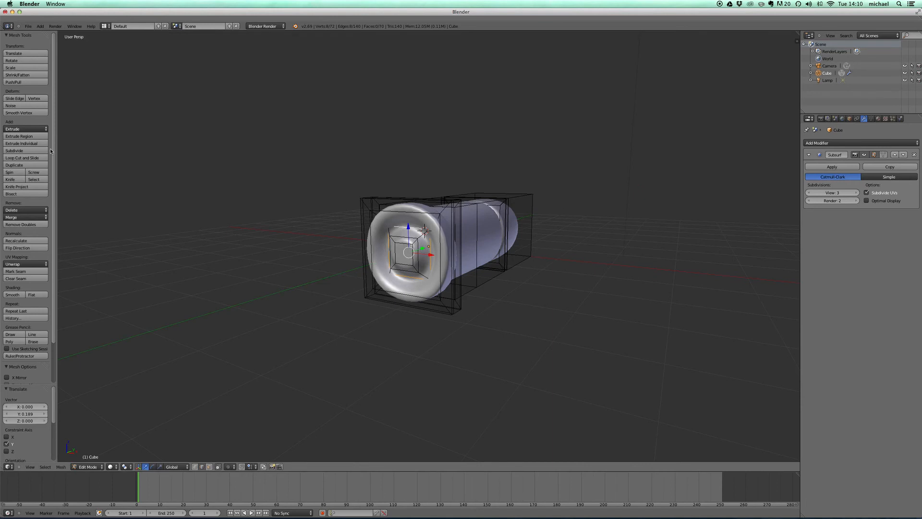
# Step: Add two loop cuts on the base, one near the outer edge of the ring recess and one close around the central square
pyautogui.click(21, 158)
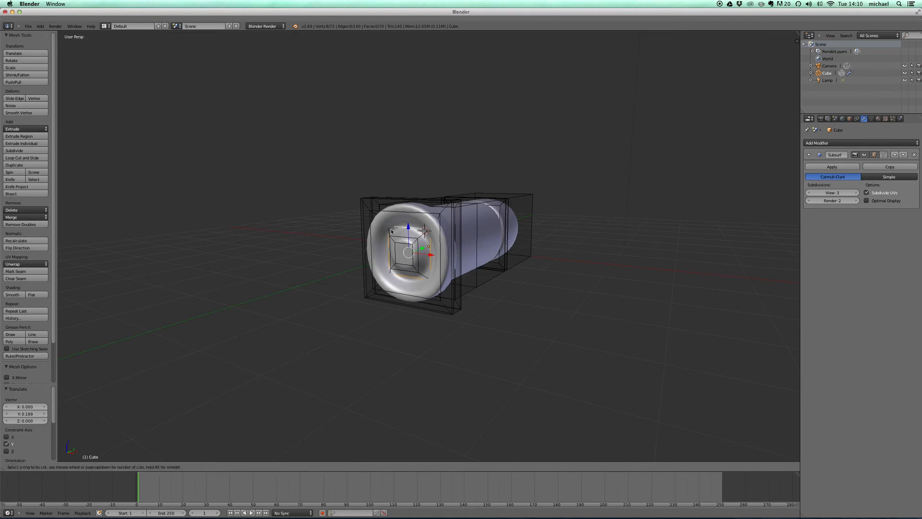
pyautogui.click(442, 212)
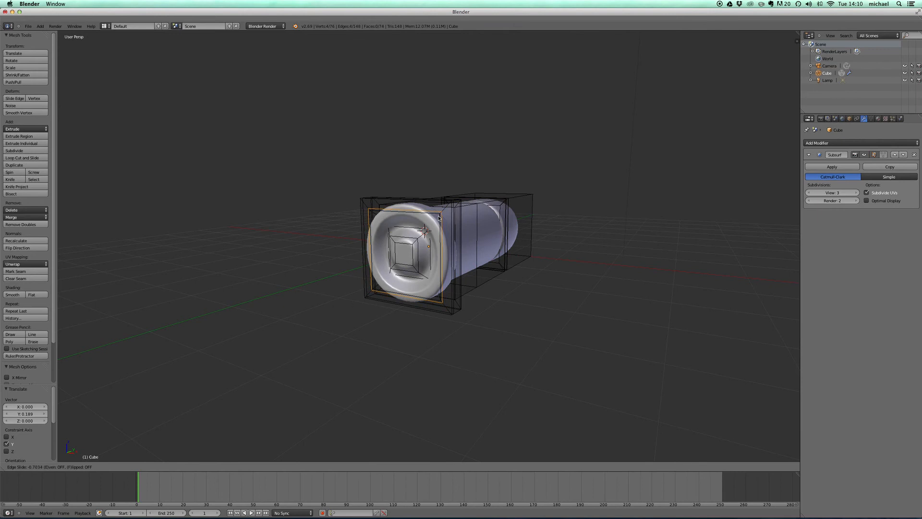
pyautogui.click(438, 218)
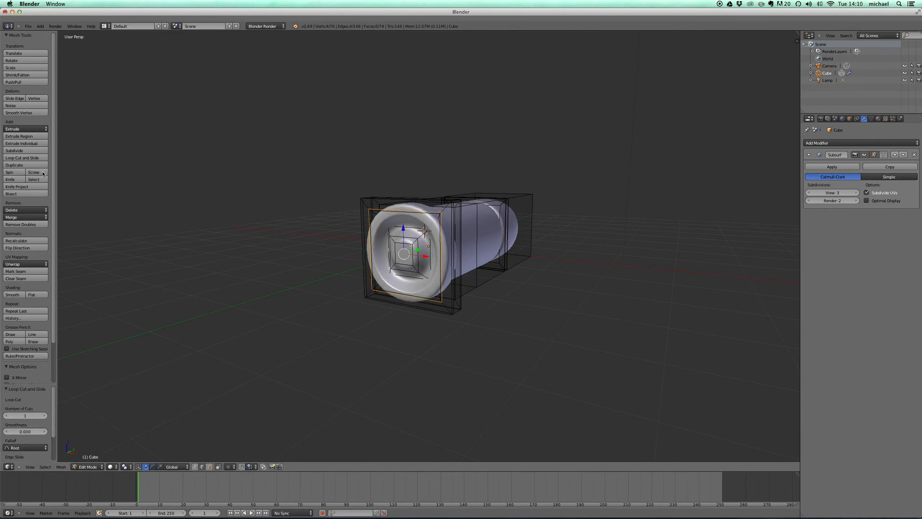
pyautogui.click(22, 157)
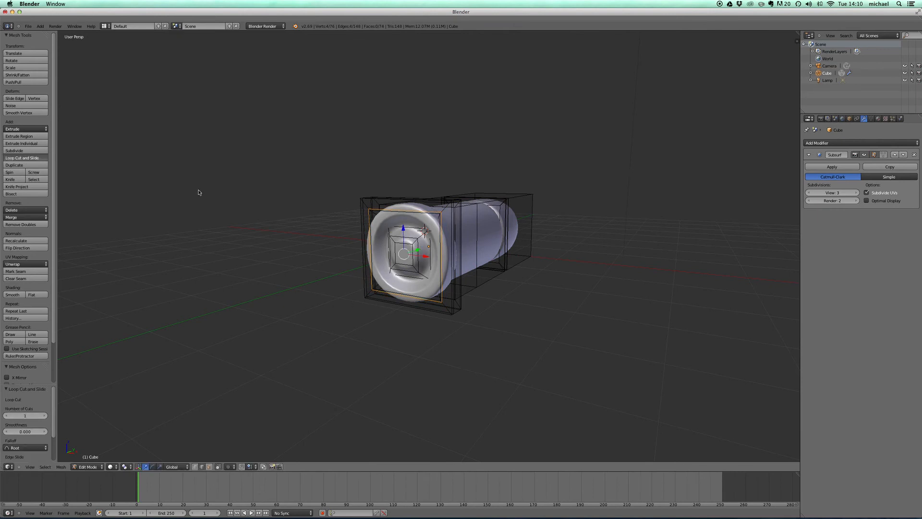
pyautogui.click(418, 240)
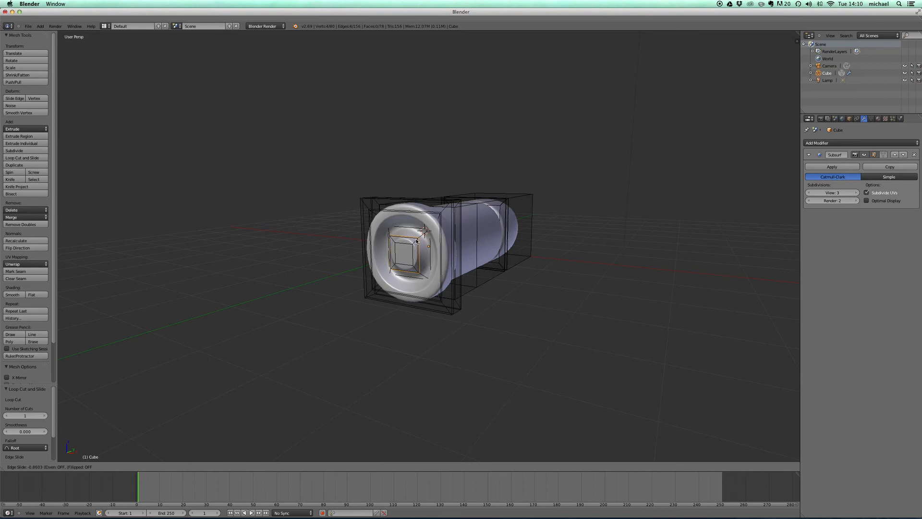
pyautogui.click(416, 241)
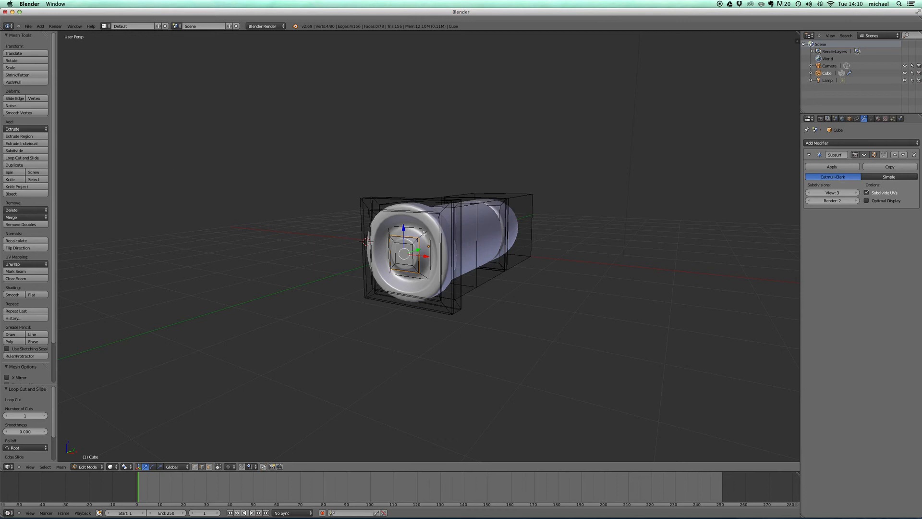
# Step: Add another loop cut inside the ring recess, slid outward from the central square, and return to Object Mode
pyautogui.click(27, 157)
pyautogui.click(425, 236)
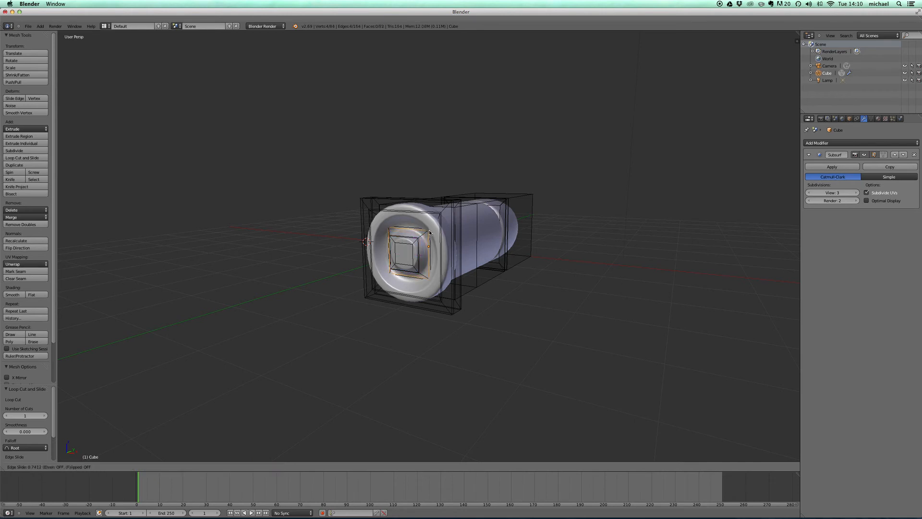
pyautogui.click(429, 229)
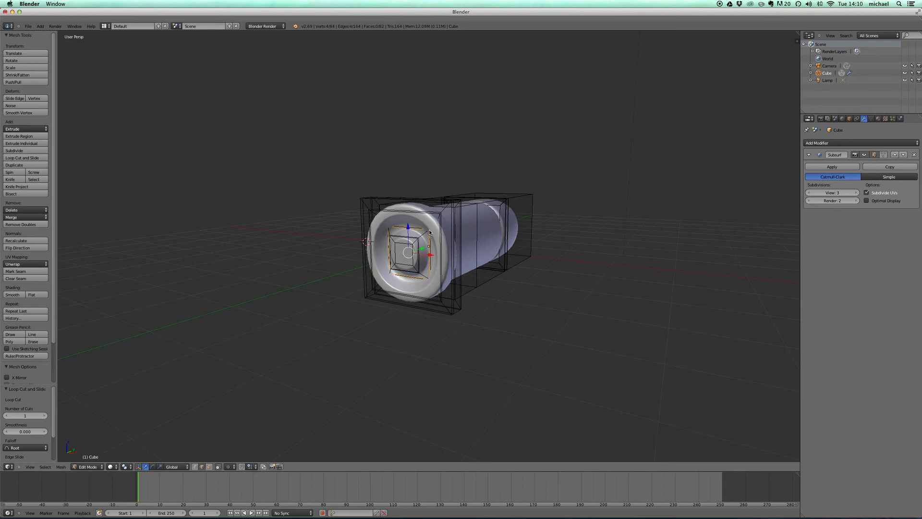
pyautogui.moveTo(484, 257); pyautogui.dragTo(411, 233, button='middle')
pyautogui.press('Tab')
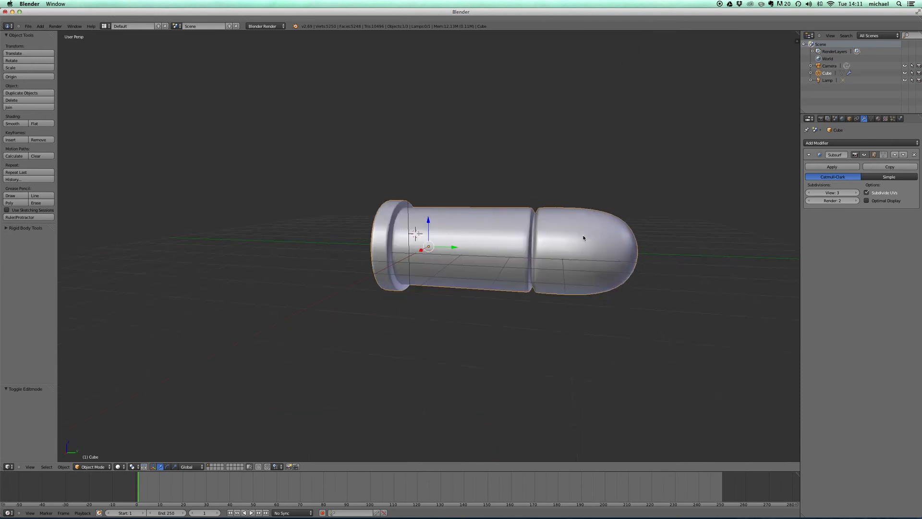
pyautogui.hscroll(-2, 583, 238)
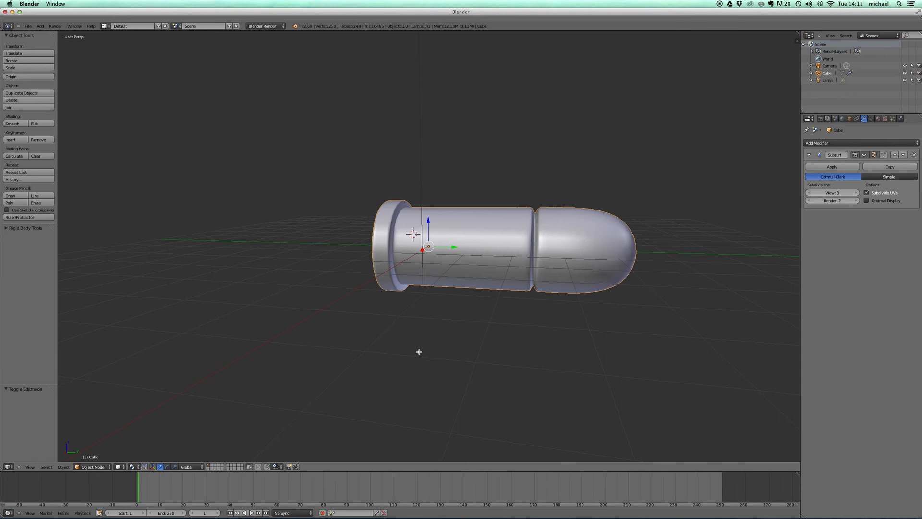
# Step: In Edit Mode with face selection, select the nose's front face and grow the selection three times to reach into the groove
pyautogui.press('Tab')
pyautogui.moveTo(608, 237); pyautogui.dragTo(559, 244, button='middle')
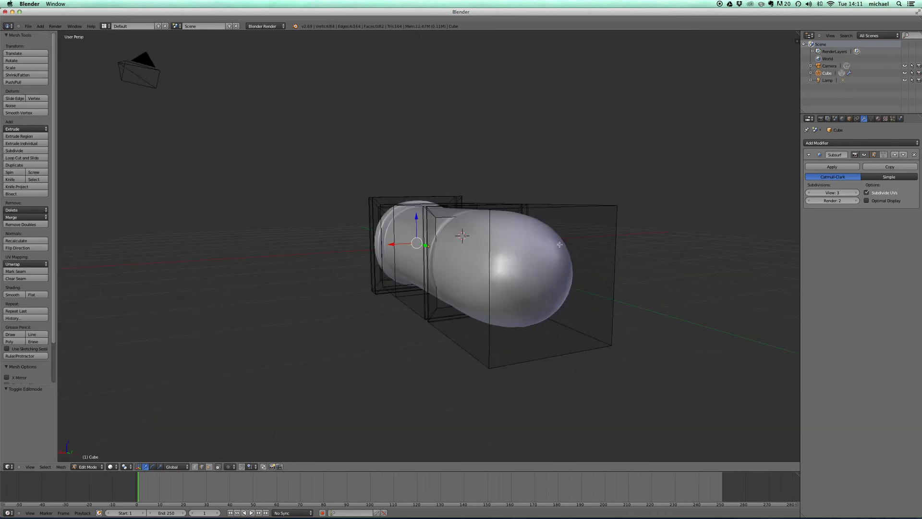
pyautogui.click(209, 469)
pyautogui.rightClick(558, 283)
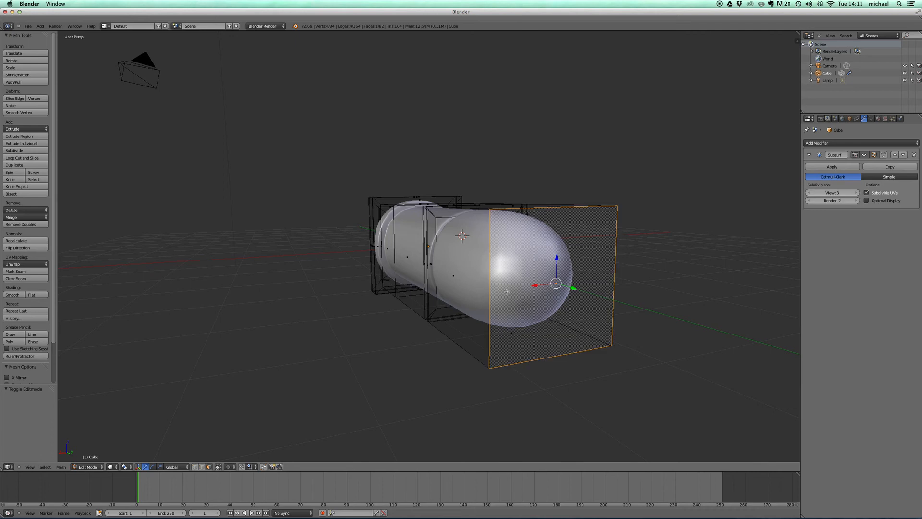
pyautogui.click(45, 467)
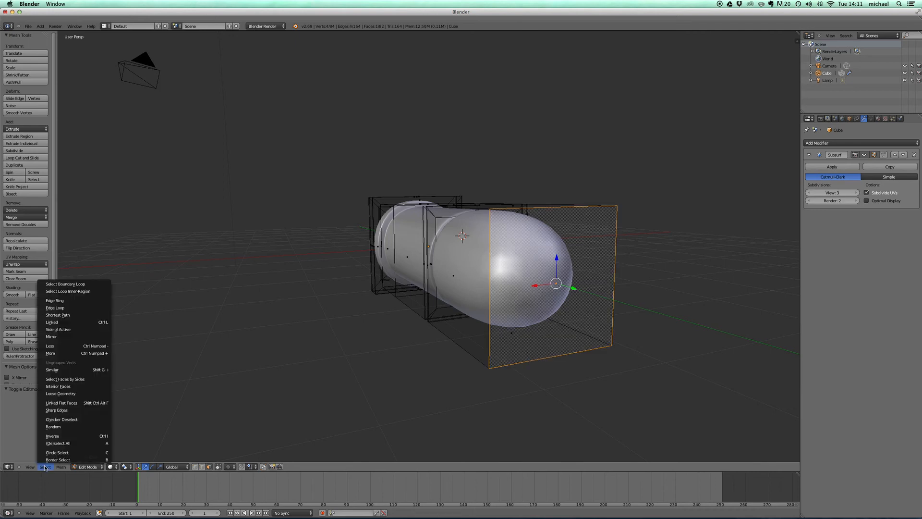
pyautogui.click(59, 355)
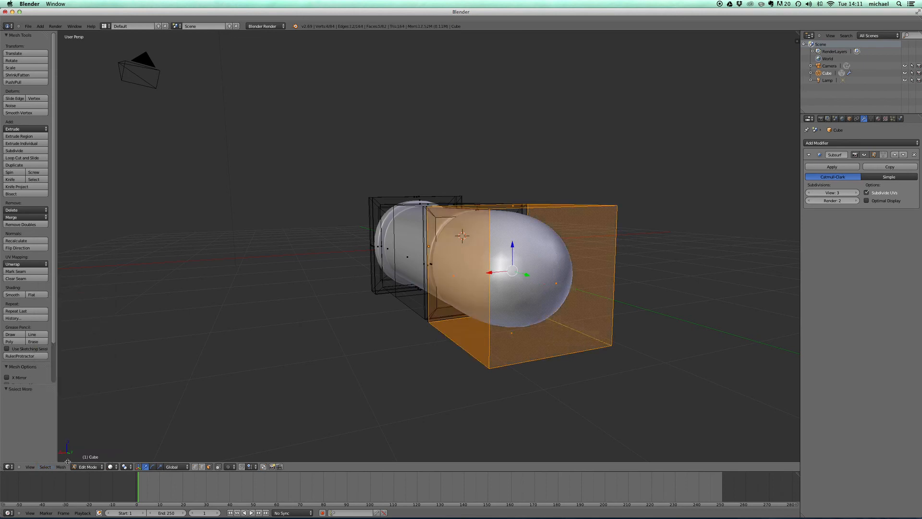
pyautogui.click(45, 467)
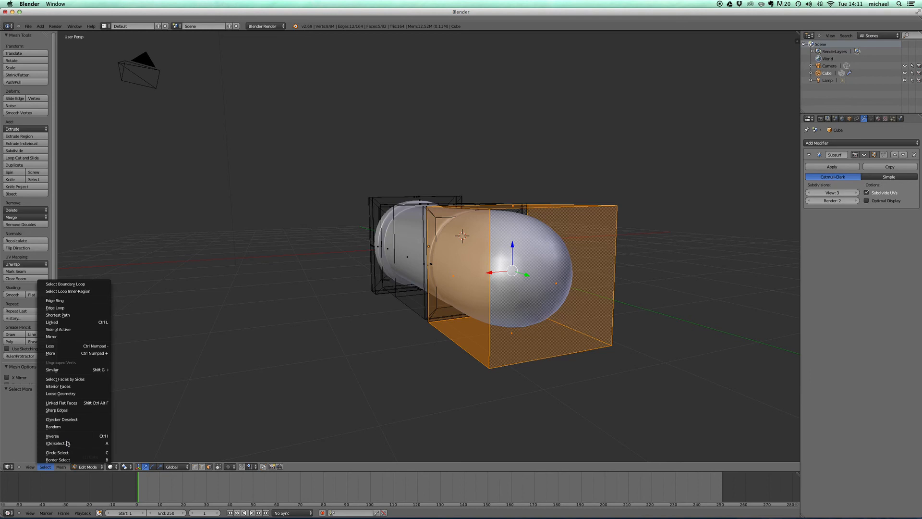
pyautogui.click(68, 354)
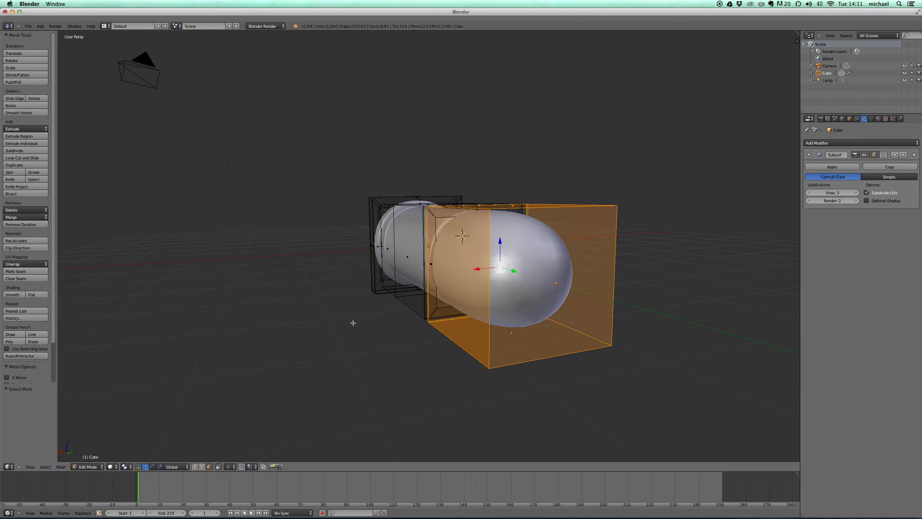
pyautogui.moveTo(417, 320); pyautogui.dragTo(456, 323, button='middle')
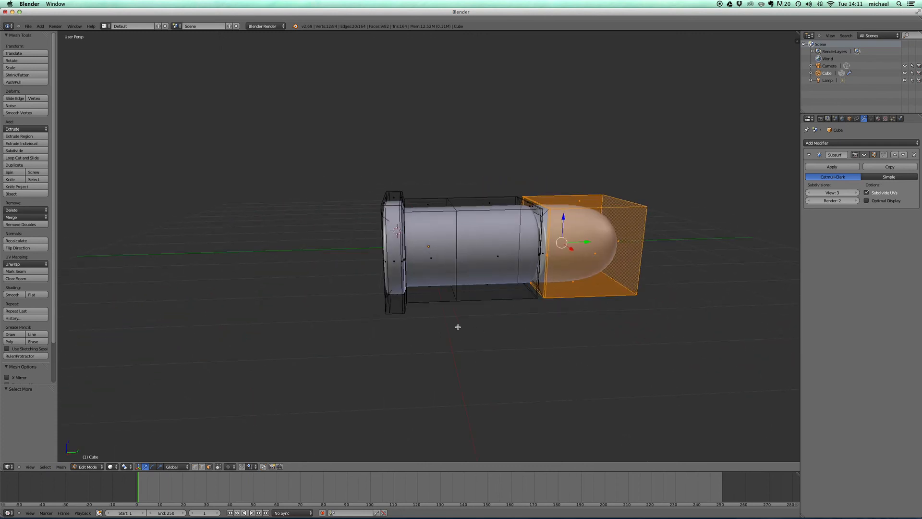
pyautogui.click(45, 467)
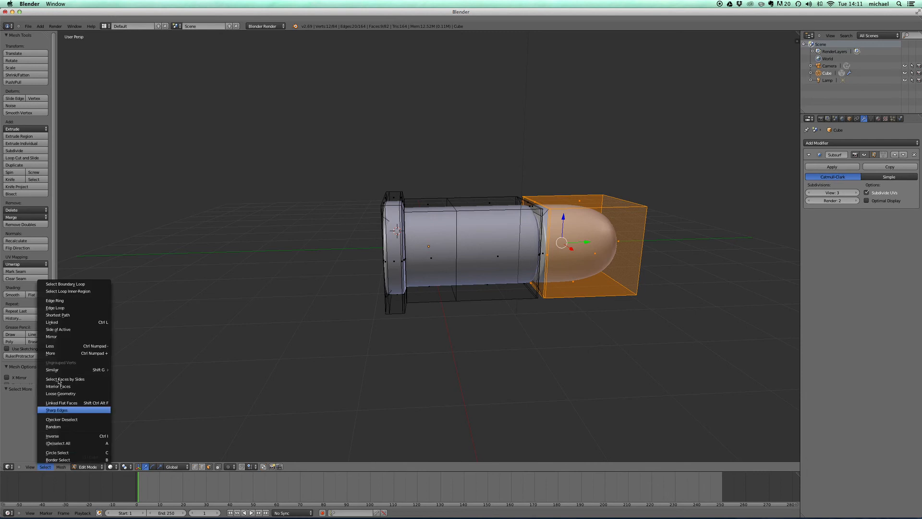
pyautogui.click(51, 353)
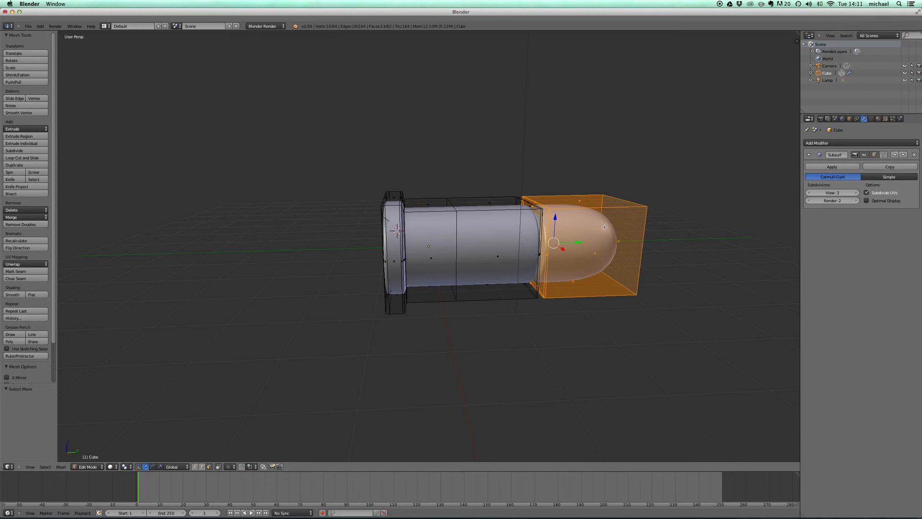
# Step: Separate the selected nose faces into their own object and return to Object Mode
pyautogui.press('space')
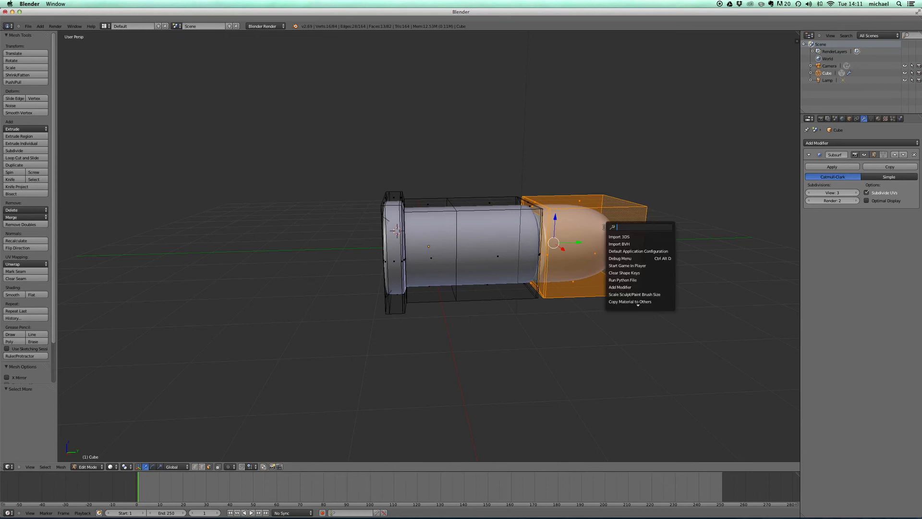
pyautogui.write('sepe')
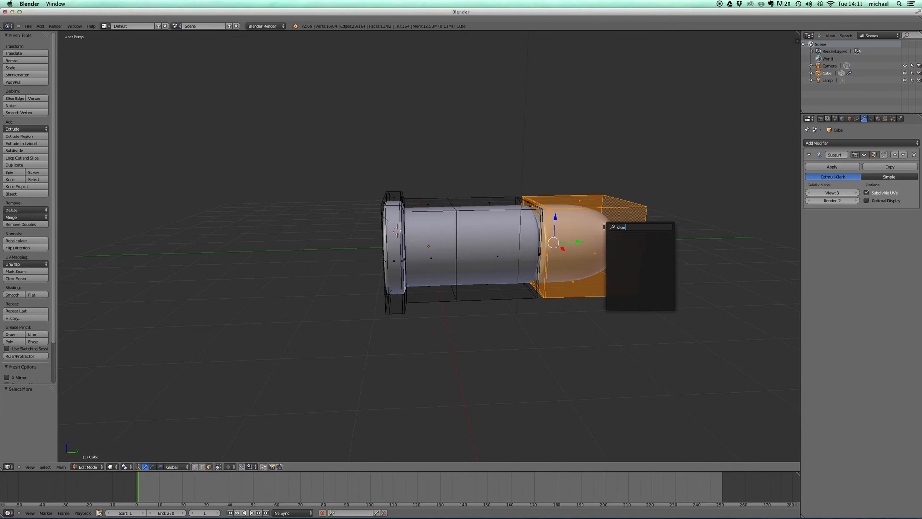
pyautogui.press('BackSpace')
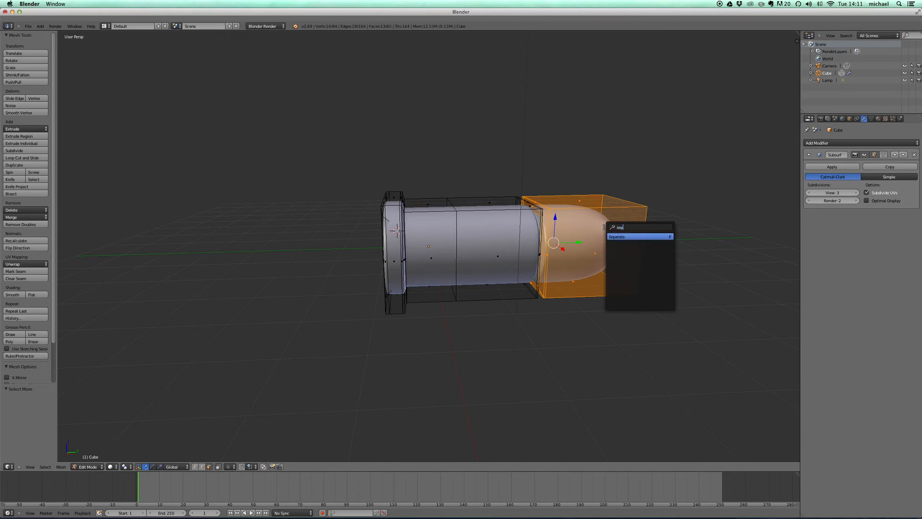
pyautogui.click(658, 237)
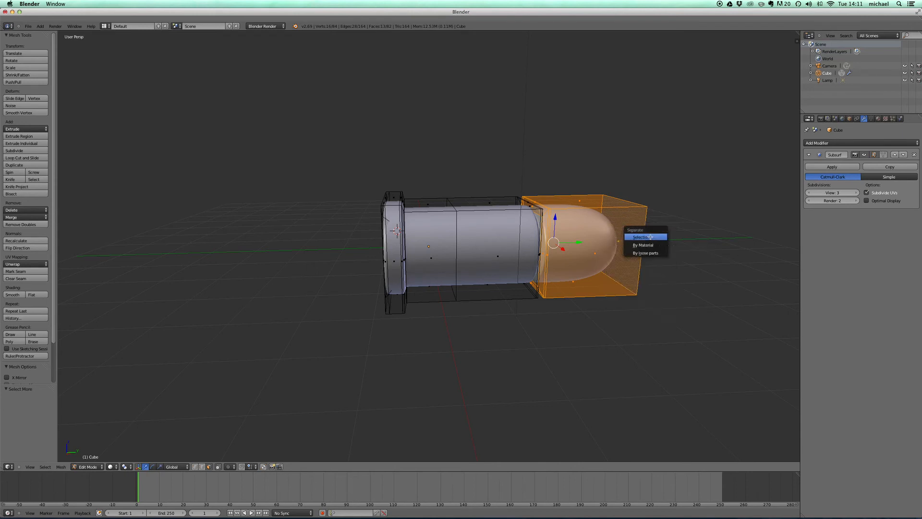
pyautogui.click(650, 237)
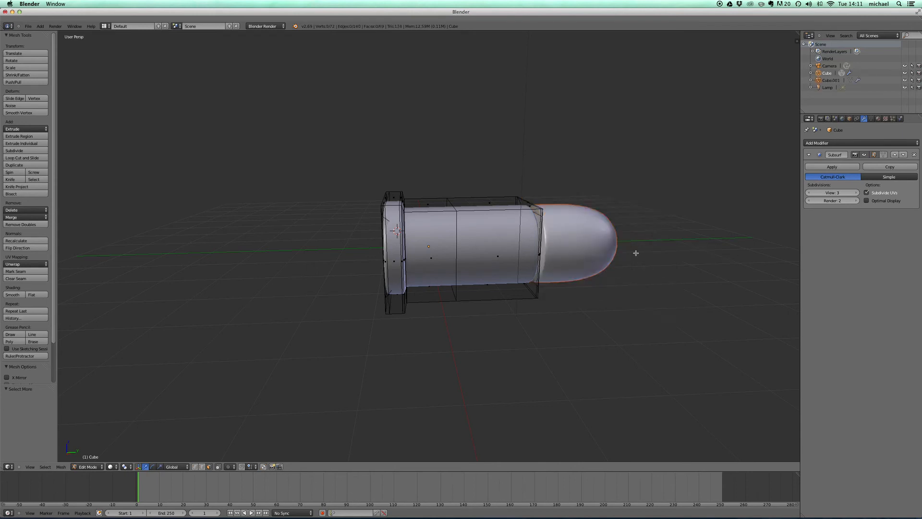
pyautogui.press('Tab')
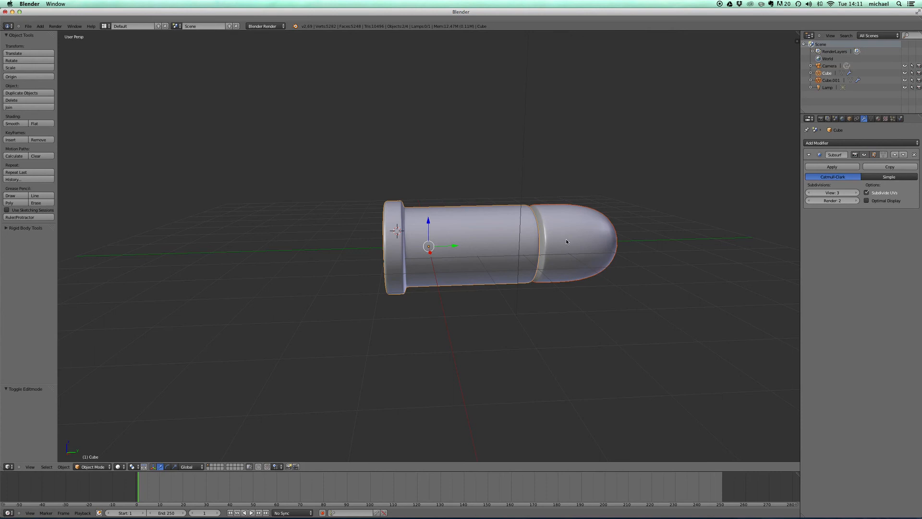
# Step: Switch the render engine to Cycles Render
pyautogui.rightClick(566, 239)
pyautogui.moveTo(493, 216)
pyautogui.mouseDown(button='middle')
pyautogui.moveTo(477, 210)
pyautogui.moveTo(540, 214)
pyautogui.moveTo(498, 217)
pyautogui.mouseUp(button='middle')
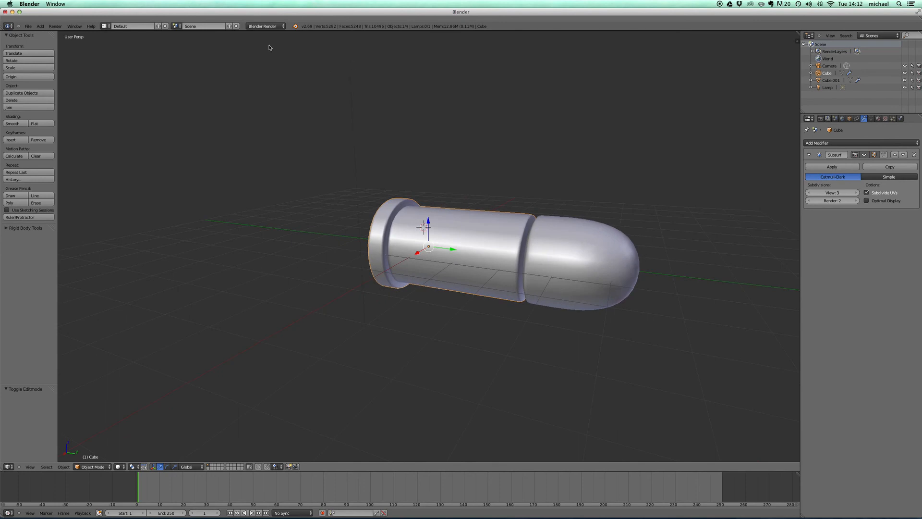
pyautogui.click(270, 26)
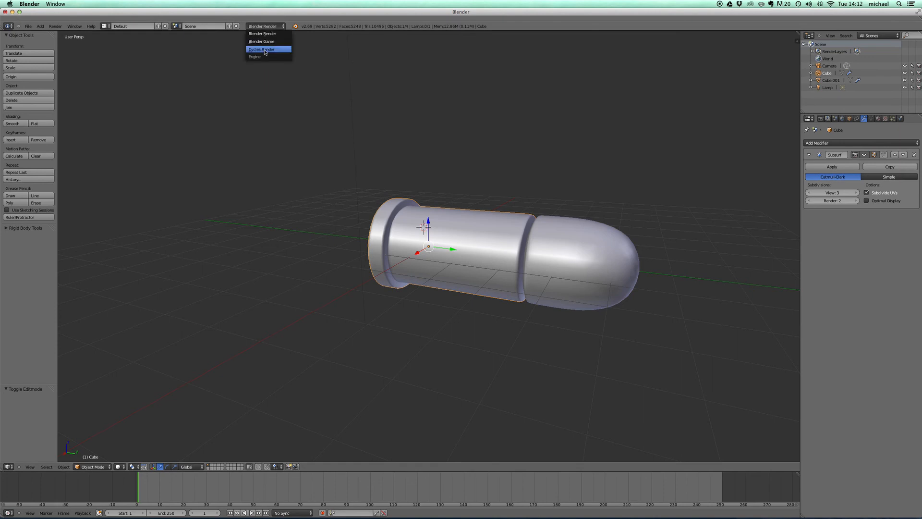
pyautogui.click(264, 49)
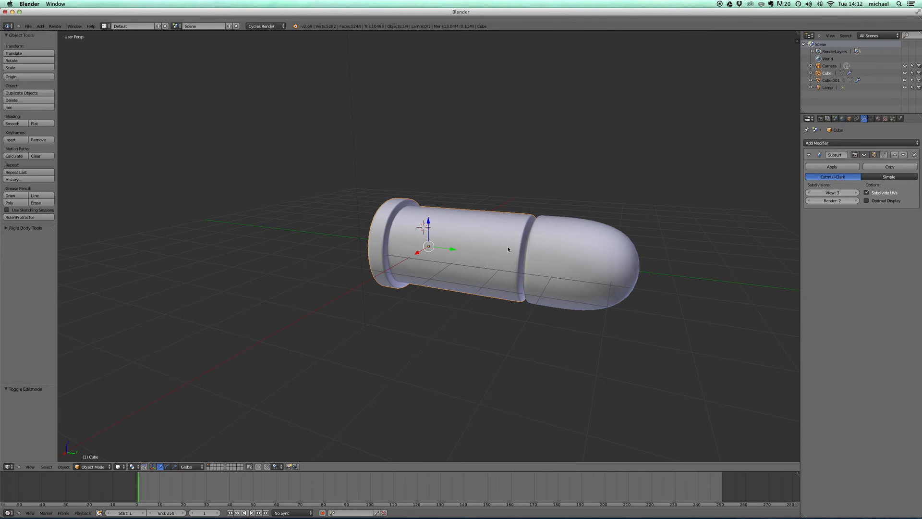
# Step: Remove the existing material slot from the nose object and from the casing object
pyautogui.rightClick(565, 244)
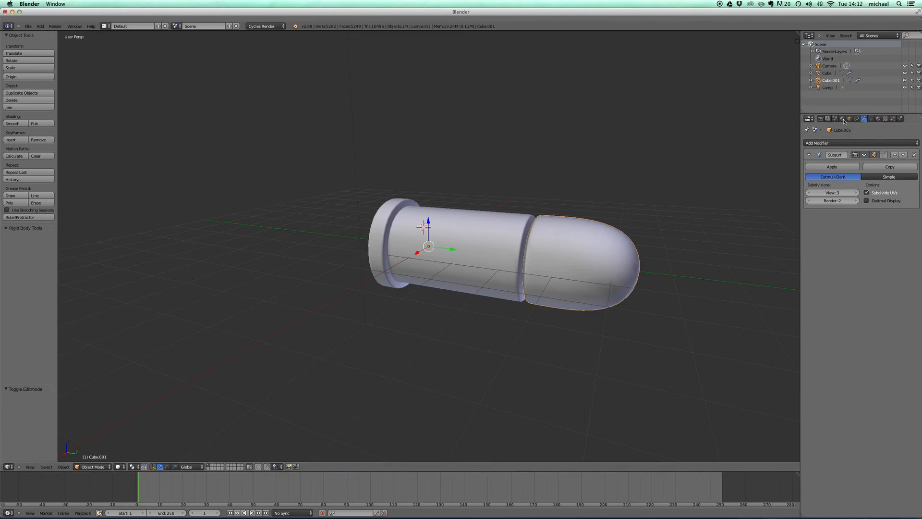
pyautogui.click(878, 119)
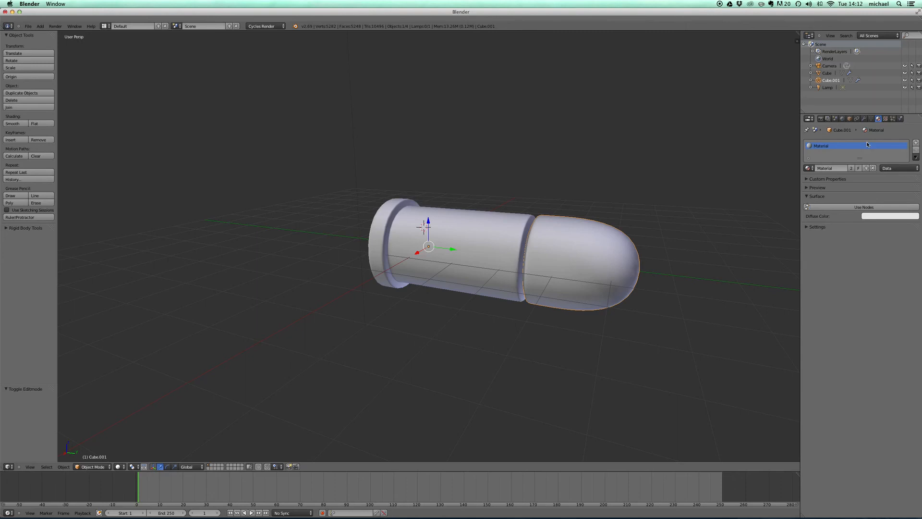
pyautogui.click(915, 151)
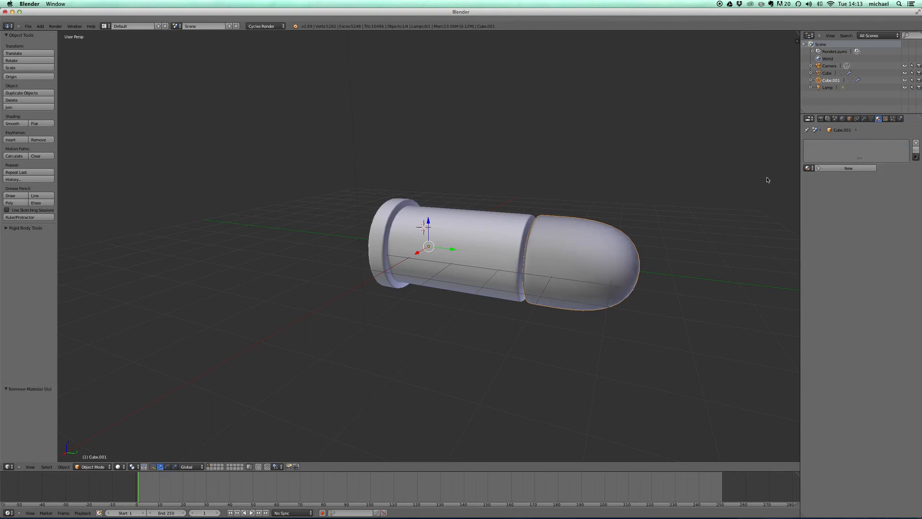
pyautogui.rightClick(506, 231)
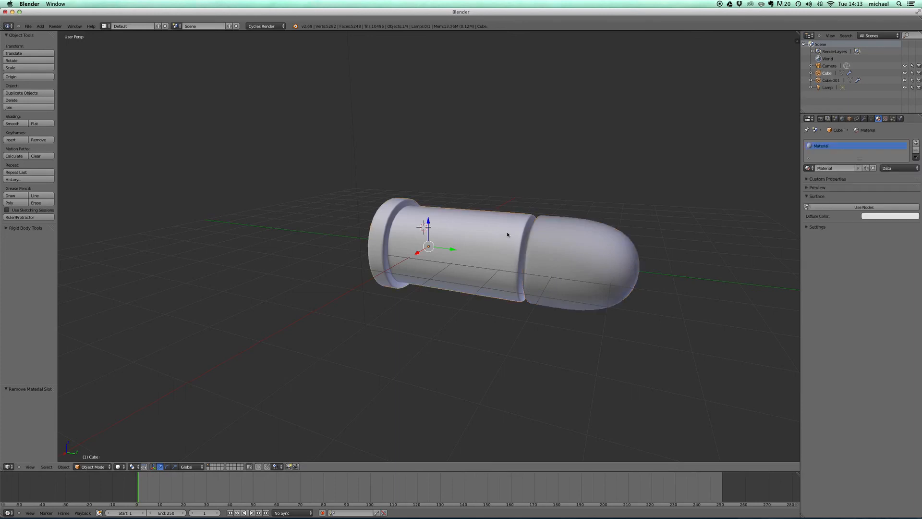
pyautogui.click(915, 151)
pyautogui.moveTo(544, 192); pyautogui.dragTo(541, 192, button='middle')
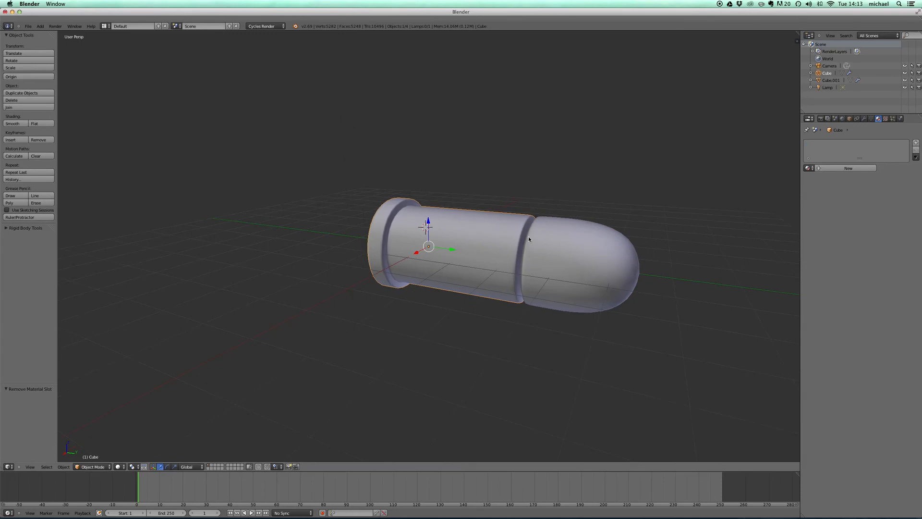
# Step: Give the nose object a new material with a Glossy BSDF surface in orange
pyautogui.rightClick(567, 239)
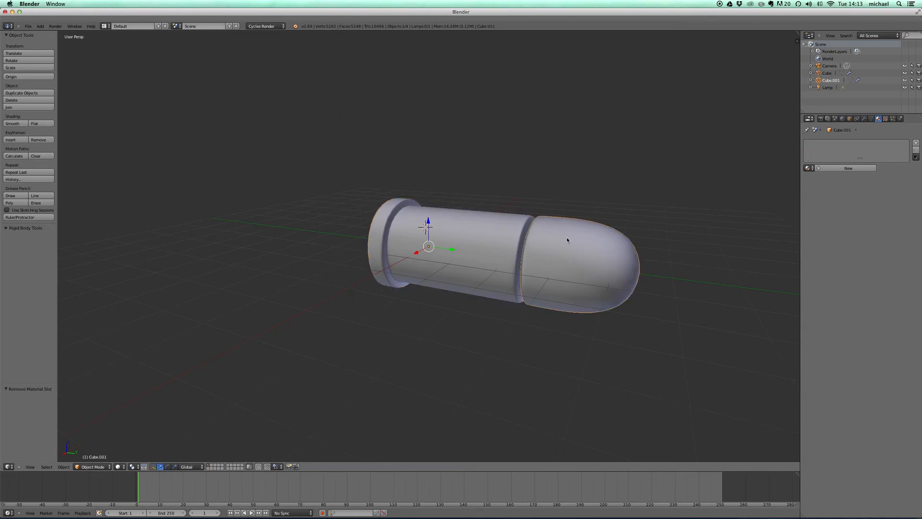
pyautogui.click(853, 168)
pyautogui.click(867, 207)
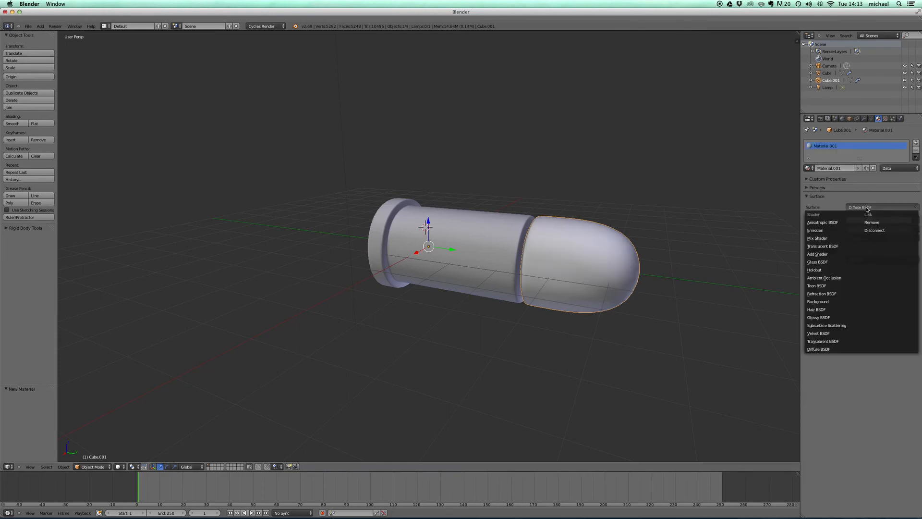
pyautogui.click(816, 318)
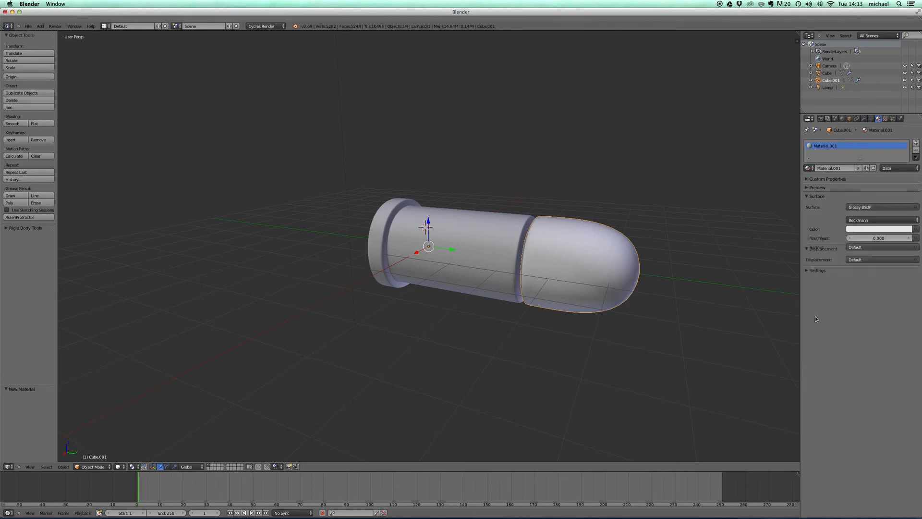
pyautogui.click(882, 229)
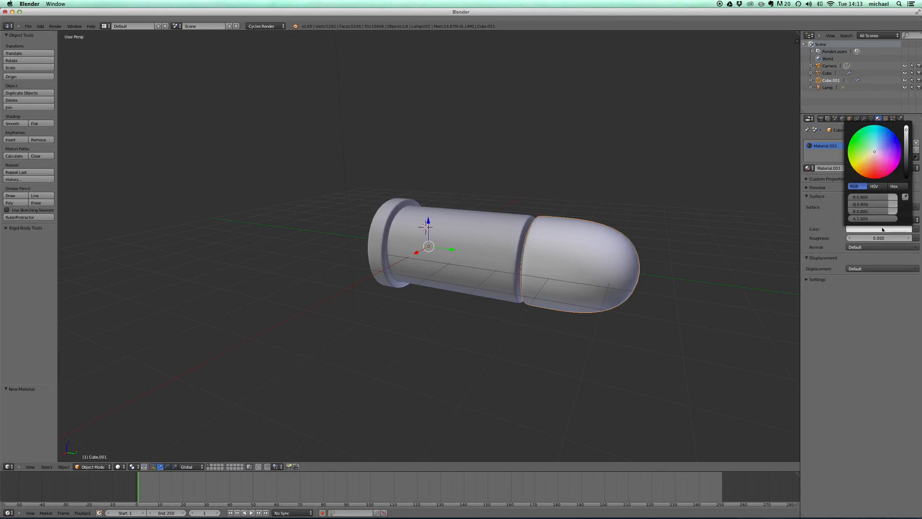
pyautogui.click(861, 171)
pyautogui.moveTo(861, 171); pyautogui.dragTo(869, 180)
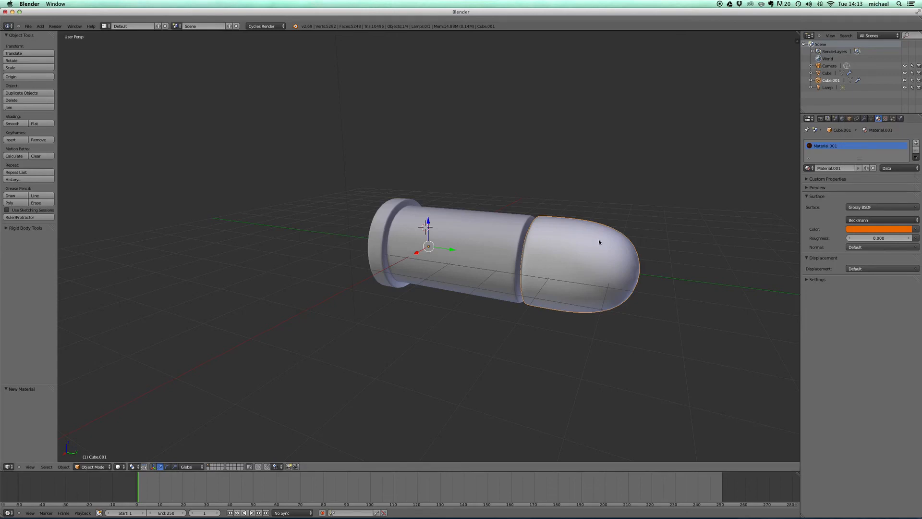
# Step: Preview the bullet in Material and Rendered viewport shading, and return to Solid shading
pyautogui.click(122, 466)
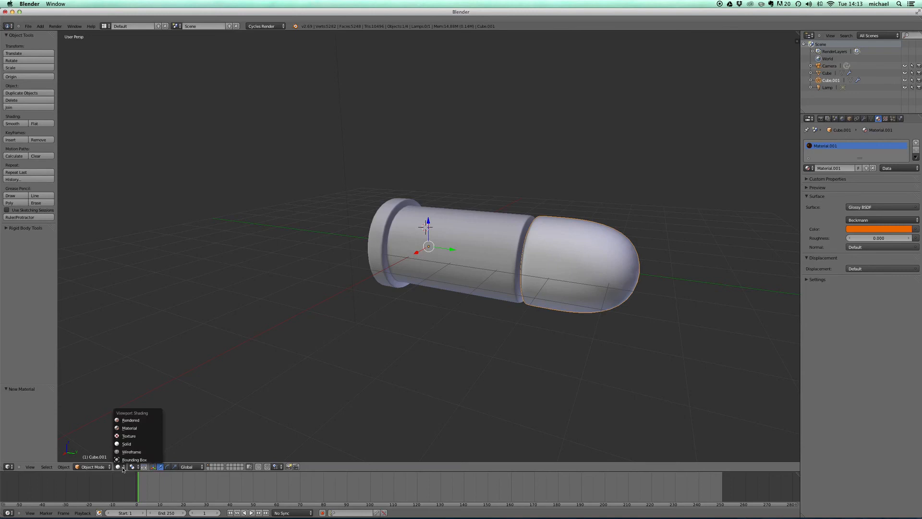
pyautogui.click(130, 429)
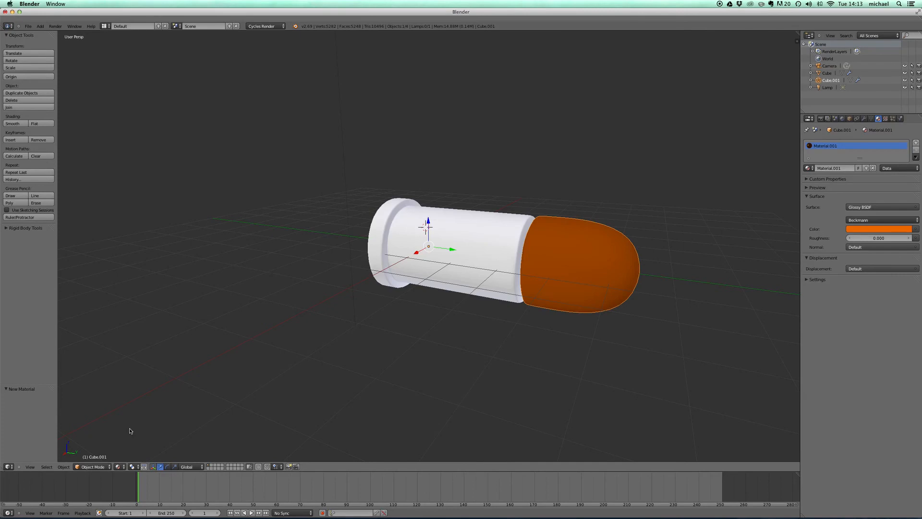
pyautogui.click(117, 467)
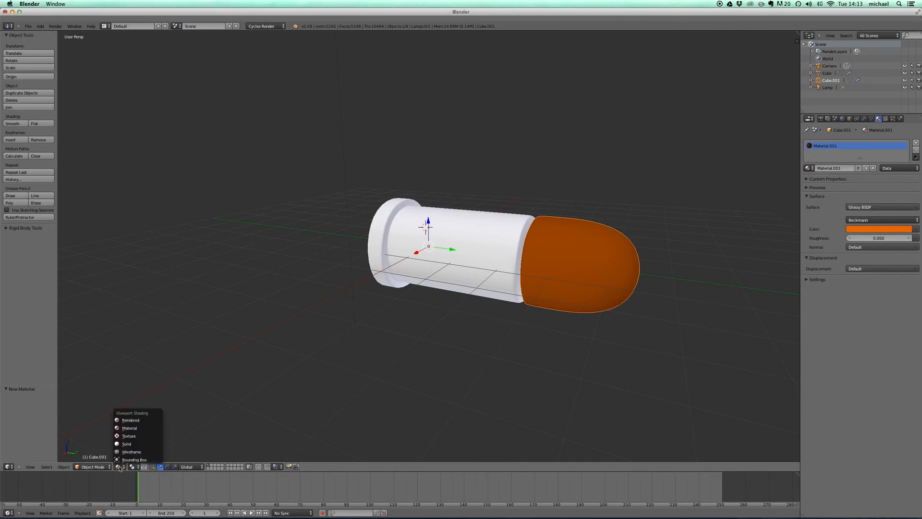
pyautogui.click(127, 420)
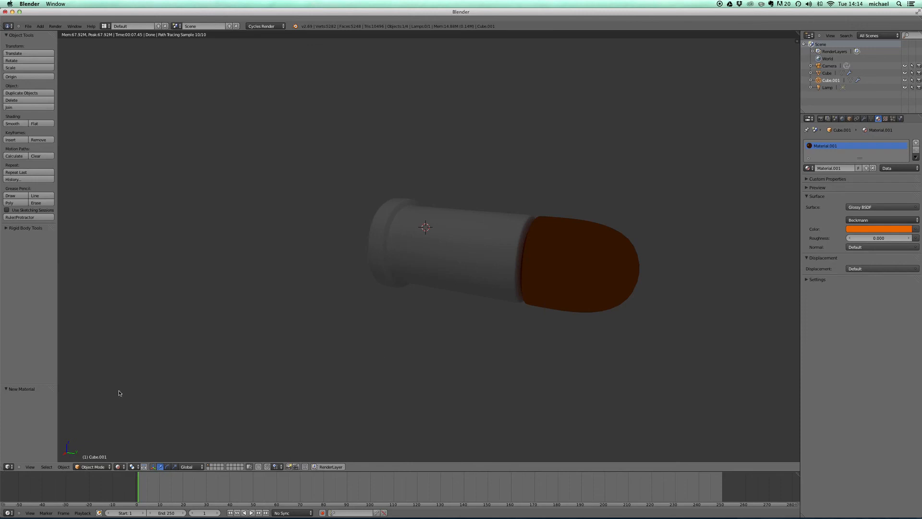
pyautogui.click(119, 467)
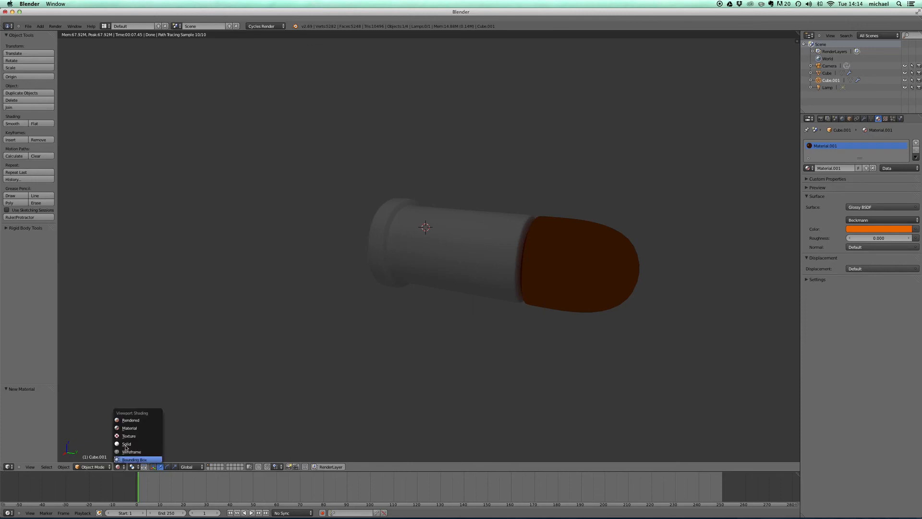
pyautogui.click(126, 445)
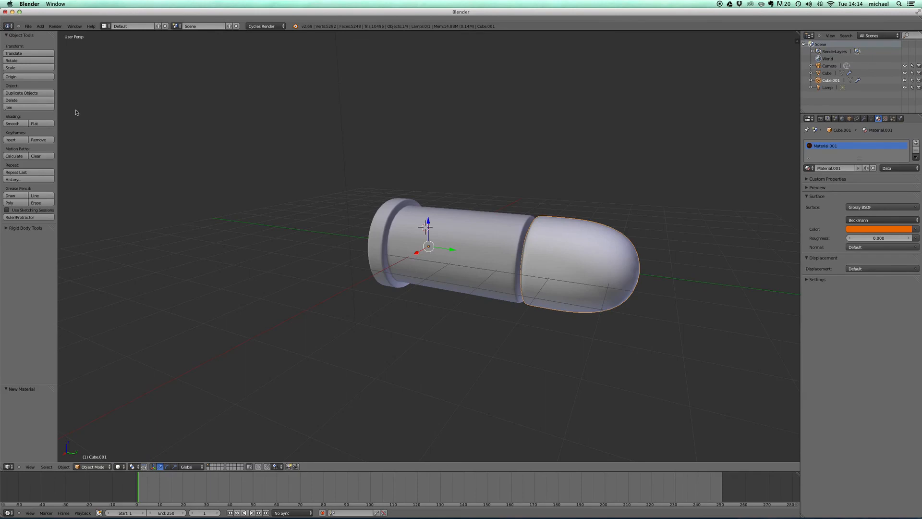
# Step: Add a plane, scale it up about 6.9 times, and lower it about 1.24 units along Z beneath the bullet
pyautogui.click(41, 27)
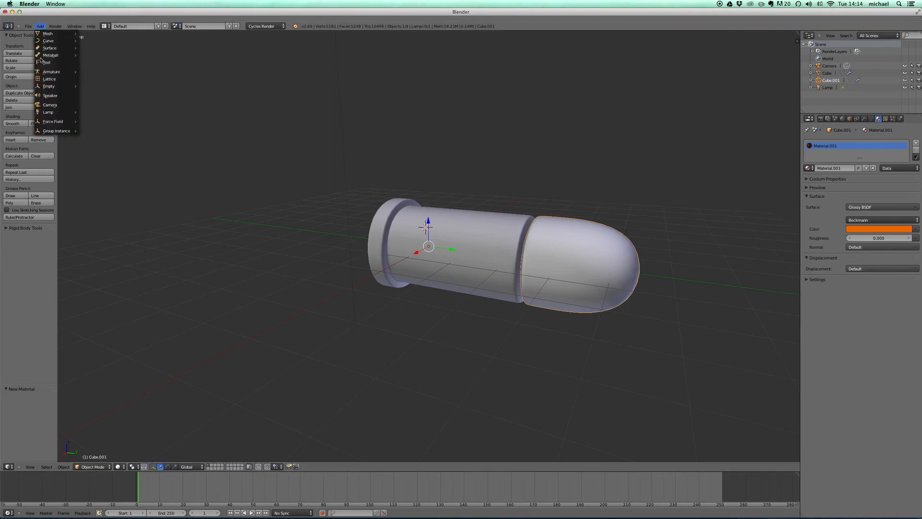
pyautogui.moveTo(49, 35)
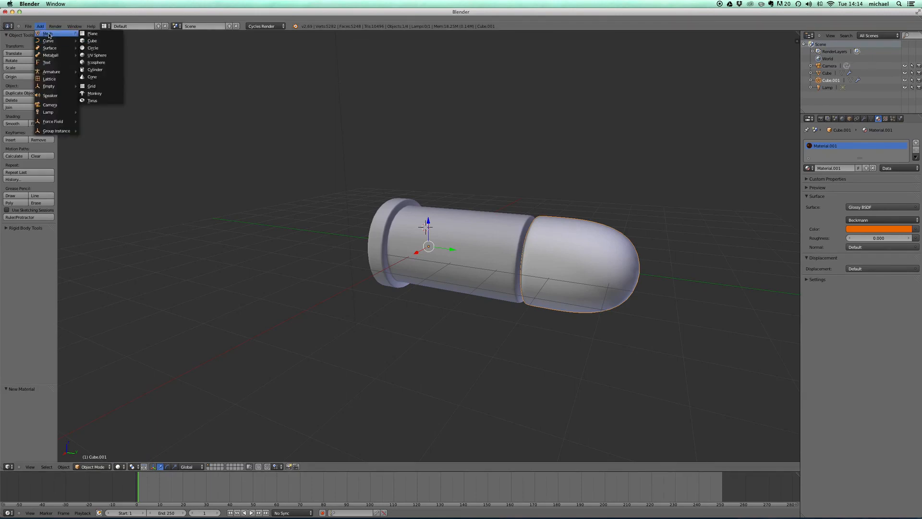
pyautogui.click(92, 34)
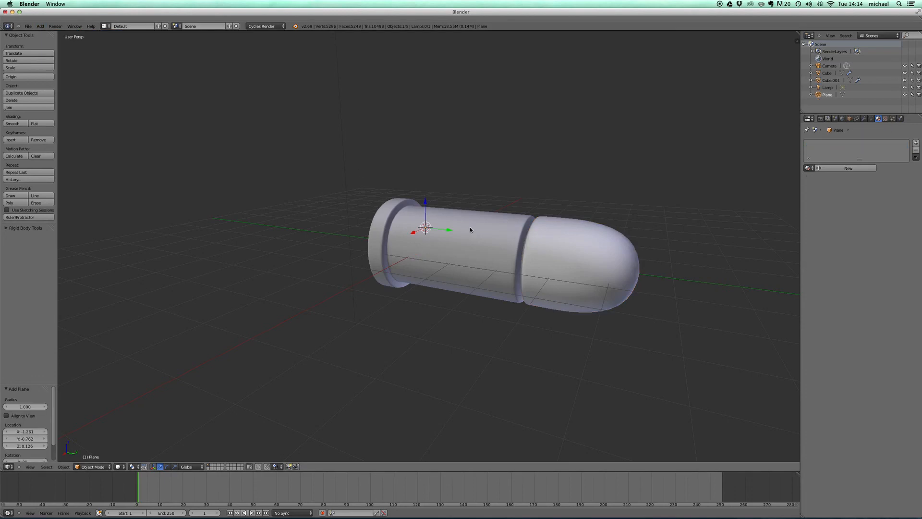
pyautogui.press('s')
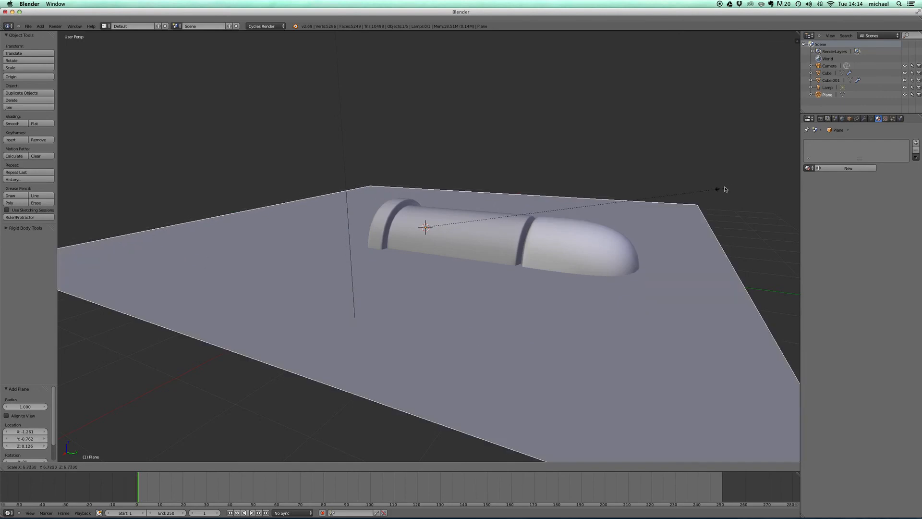
pyautogui.click(728, 187)
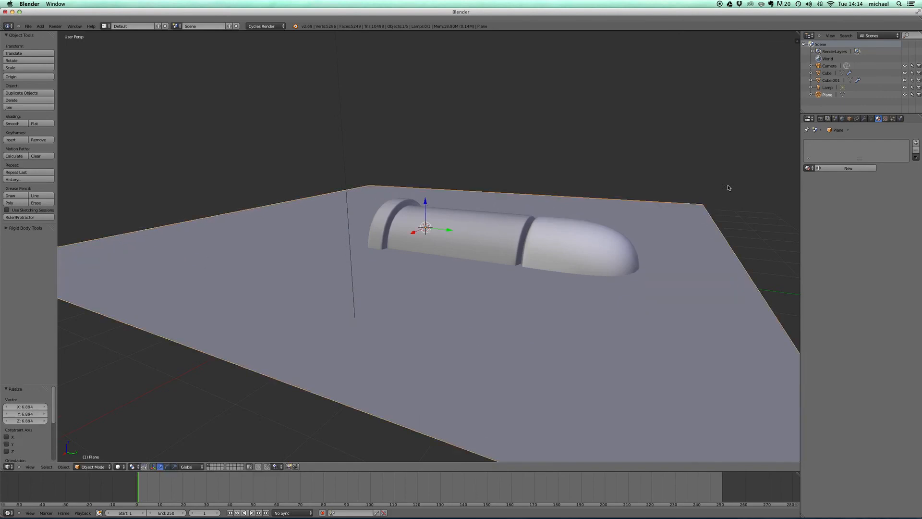
pyautogui.moveTo(425, 204); pyautogui.dragTo(427, 250)
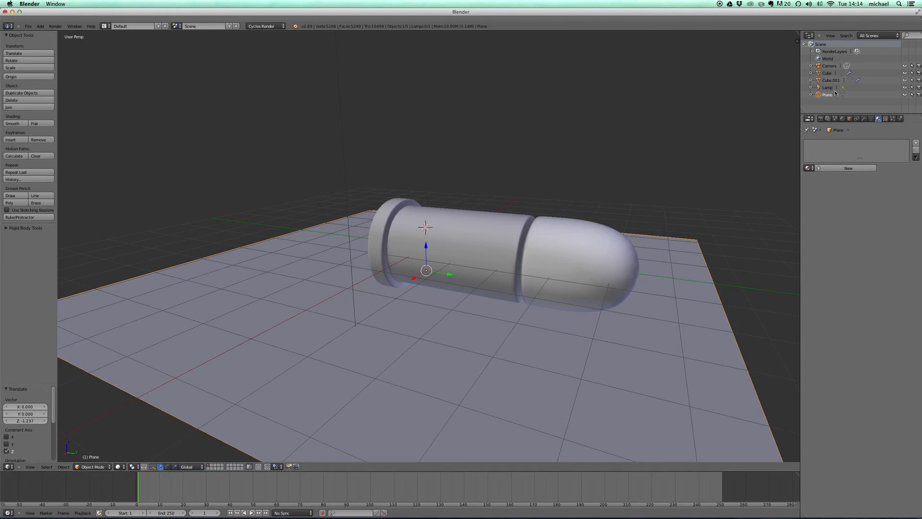
# Step: Give the plane a new material with a Glossy BSDF surface in bright blue
pyautogui.click(855, 168)
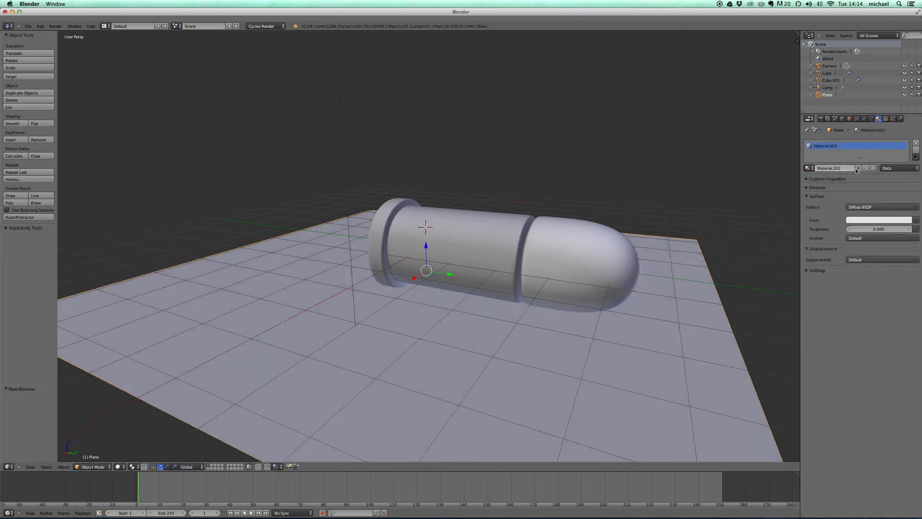
pyautogui.click(880, 207)
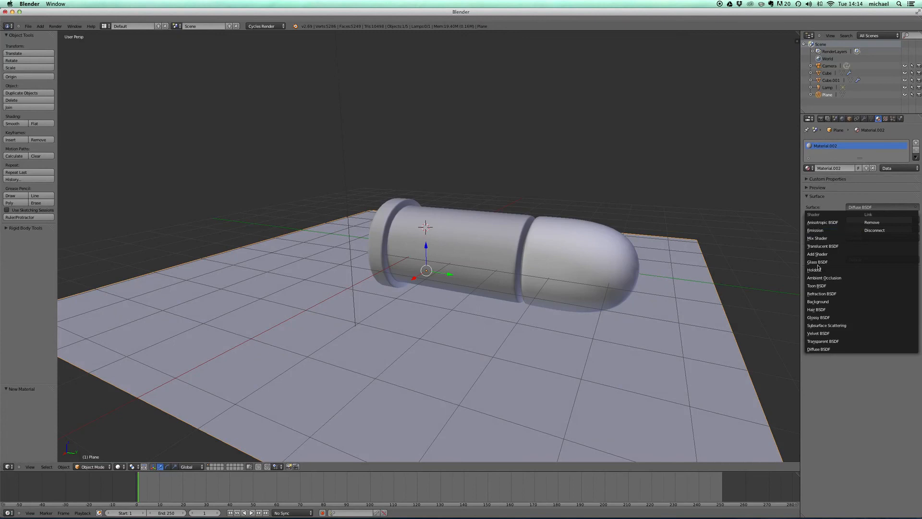
pyautogui.click(817, 318)
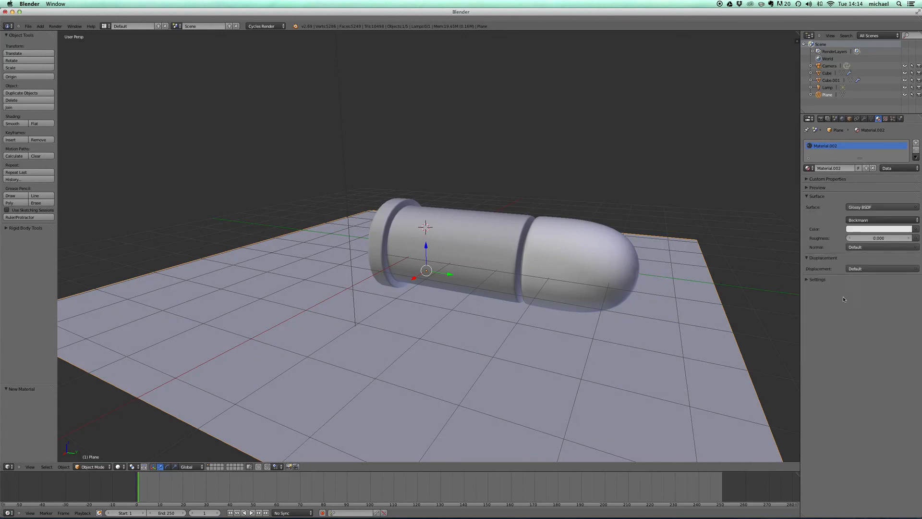
pyautogui.click(872, 230)
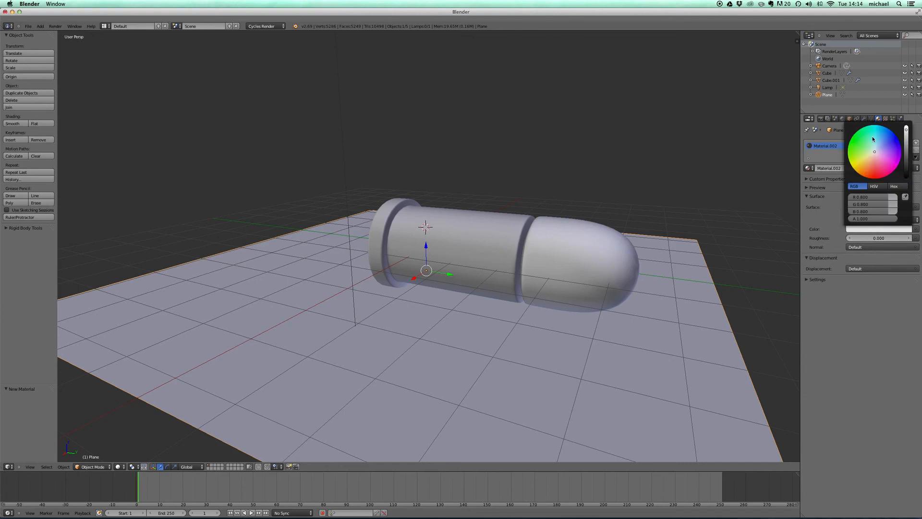
pyautogui.click(890, 129)
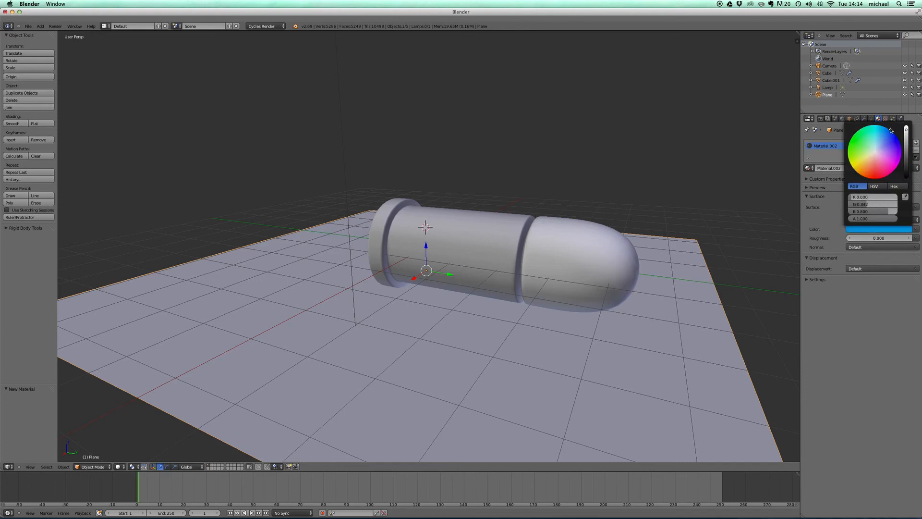
pyautogui.click(866, 256)
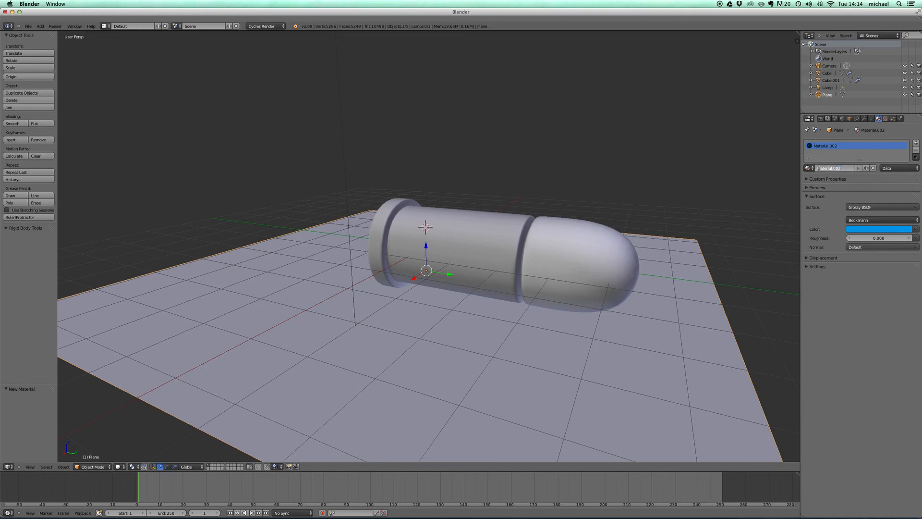
# Step: Rename the plane's material as floor
pyautogui.click(834, 167)
pyautogui.click(833, 168)
pyautogui.doubleClick(834, 168)
pyautogui.click(833, 167)
pyautogui.doubleClick(831, 168)
pyautogui.click(843, 168)
pyautogui.moveTo(843, 168); pyautogui.dragTo(818, 168)
pyautogui.press('BackSpace')
pyautogui.write('floor')
pyautogui.press('Return')
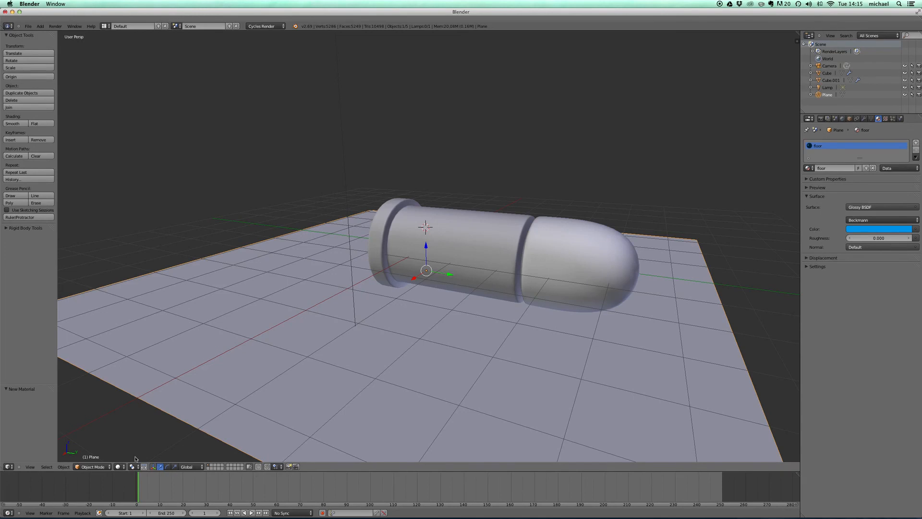
# Step: Switch the viewport to Rendered shading and raise the floor material's roughness to about 0.098
pyautogui.click(120, 466)
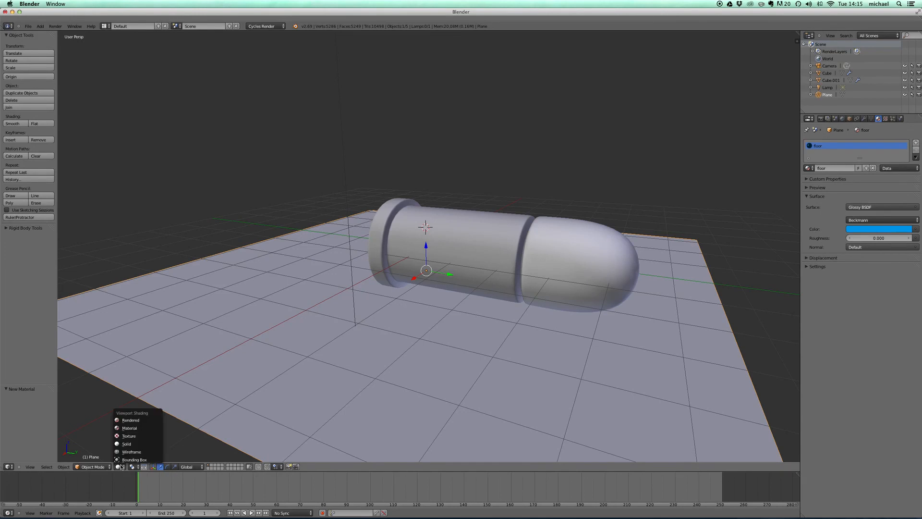
pyautogui.click(126, 420)
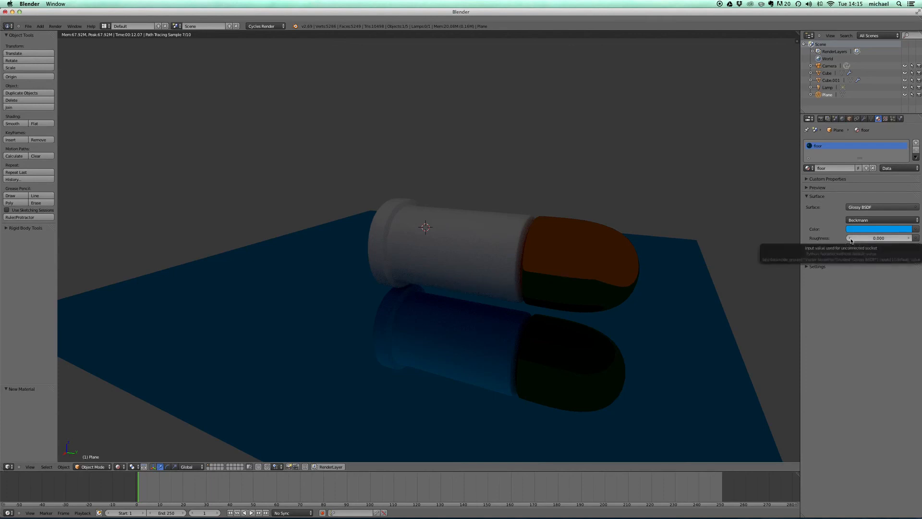
pyautogui.moveTo(851, 240); pyautogui.dragTo(869, 239)
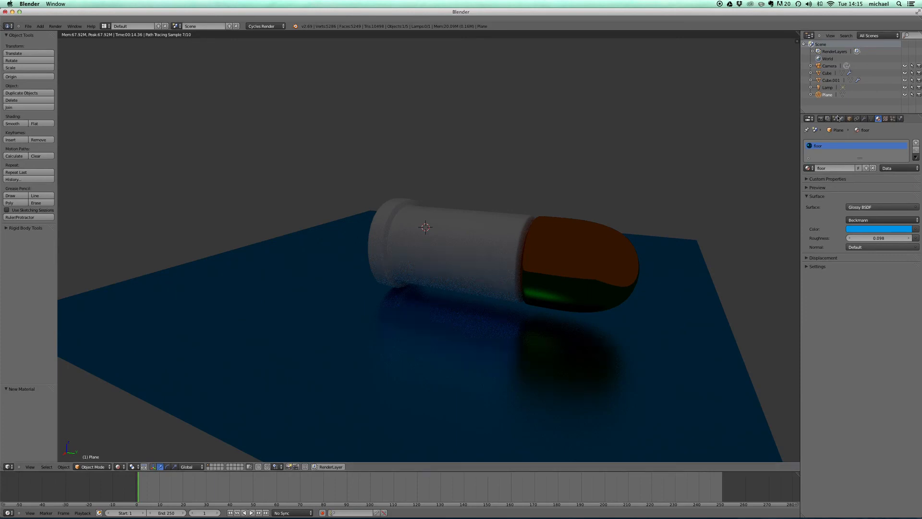
# Step: Enable nodes on the point lamp and set its emission strength to 500
pyautogui.click(830, 88)
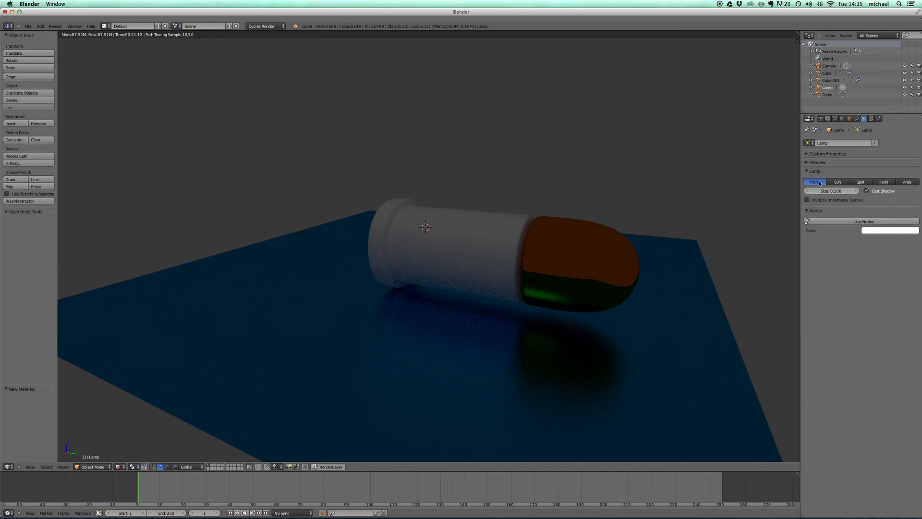
pyautogui.click(880, 223)
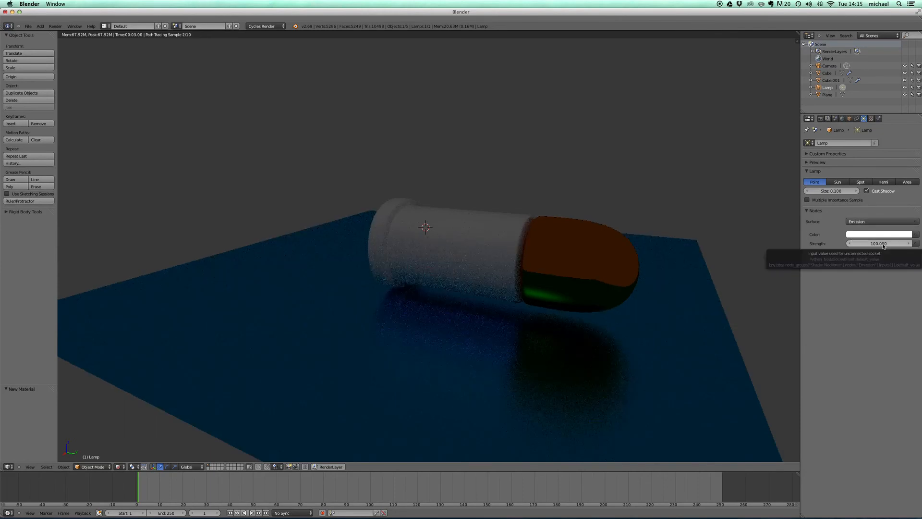
pyautogui.click(882, 244)
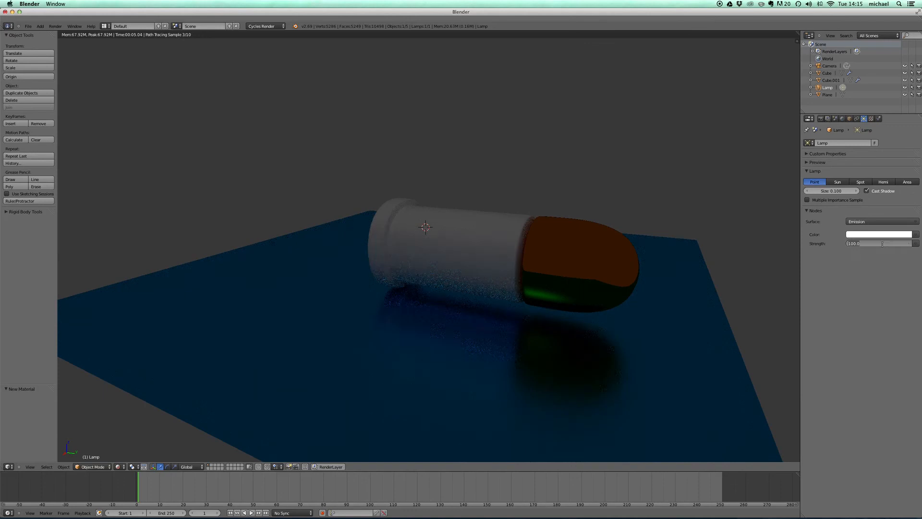
pyautogui.write('500')
pyautogui.press('Return')
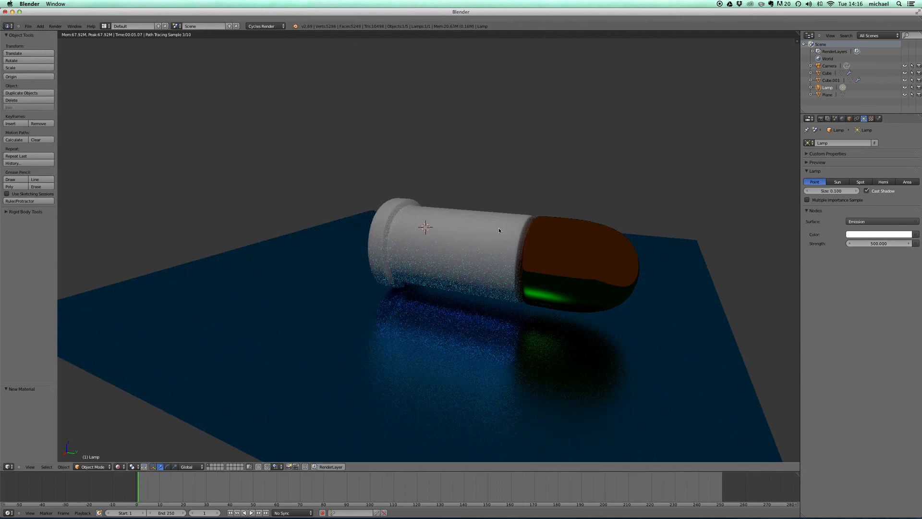
# Step: Switch the viewport to Material shading and select the floor plane
pyautogui.rightClick(474, 237)
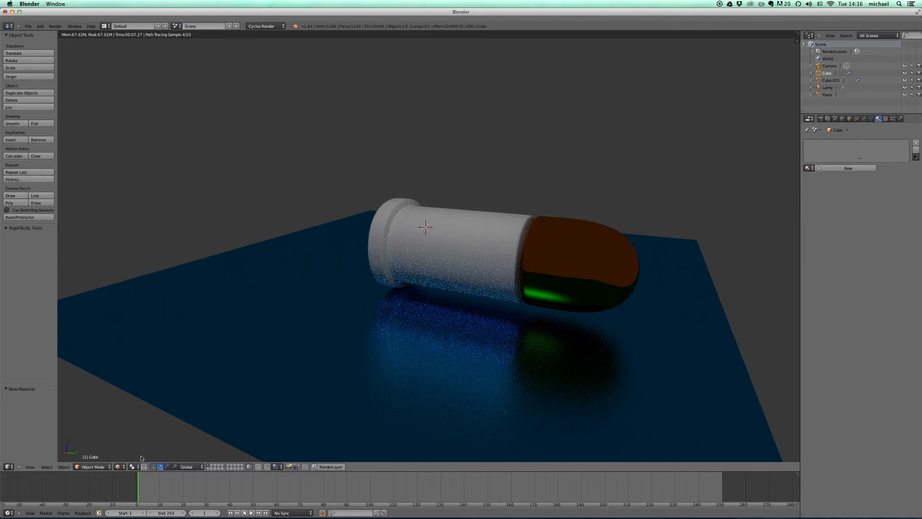
pyautogui.click(122, 467)
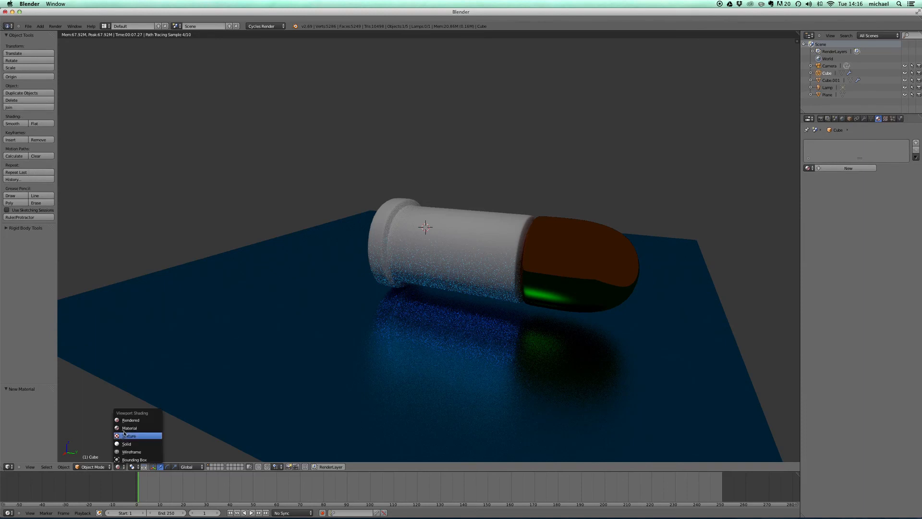
pyautogui.click(125, 430)
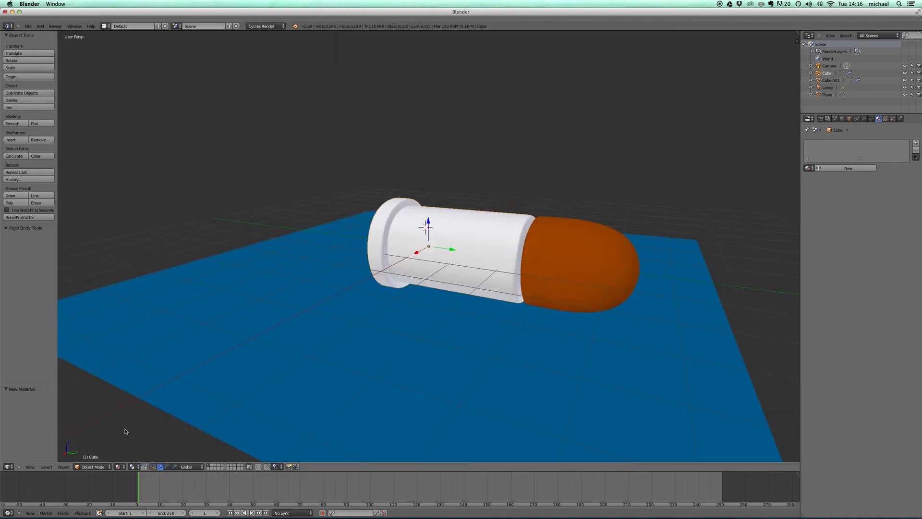
pyautogui.rightClick(499, 222)
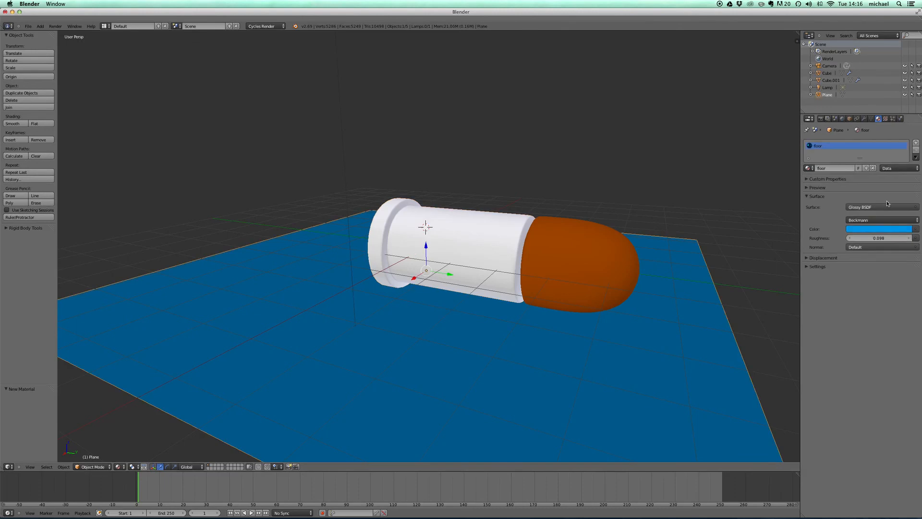
# Step: Give the bullet casing a new Glossy BSDF material with a golden yellow color
pyautogui.rightClick(515, 224)
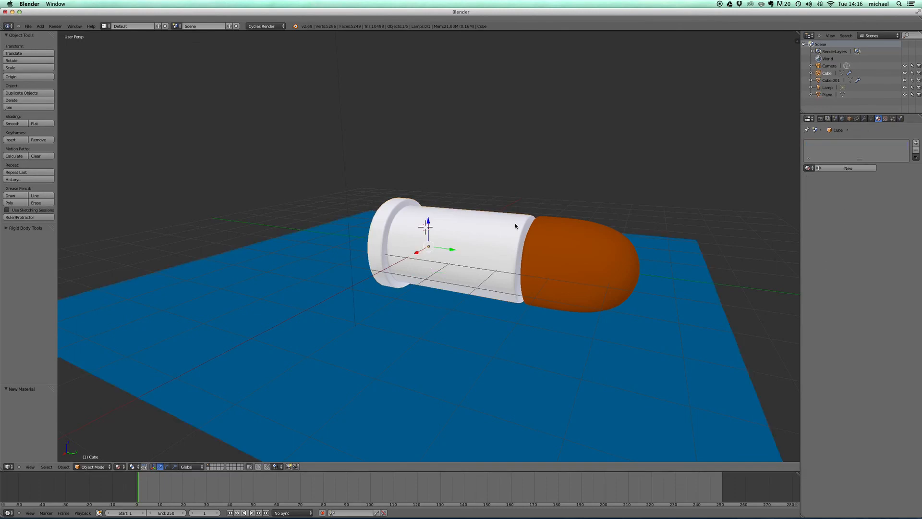
pyautogui.click(858, 169)
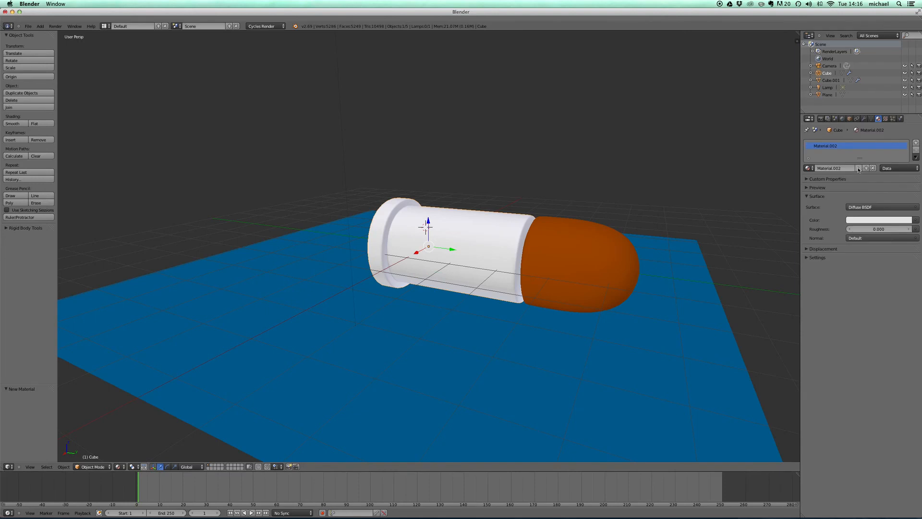
pyautogui.click(886, 208)
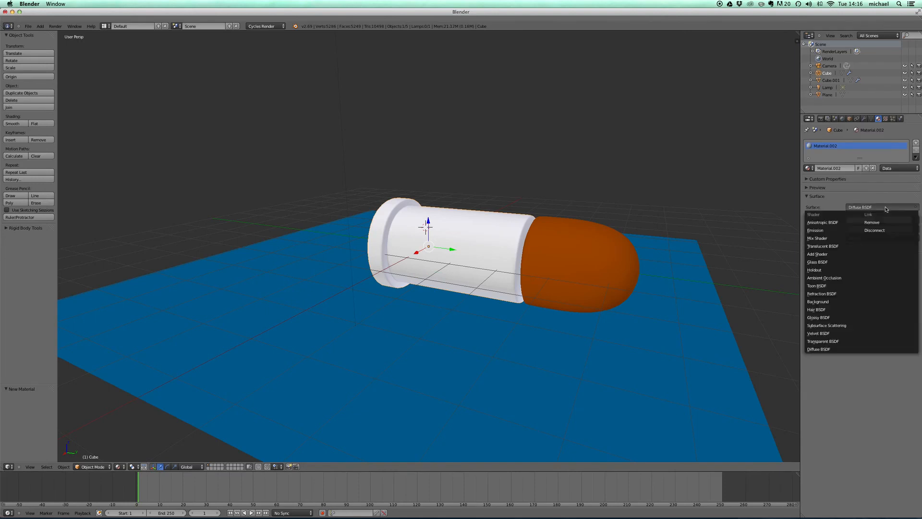
pyautogui.click(819, 317)
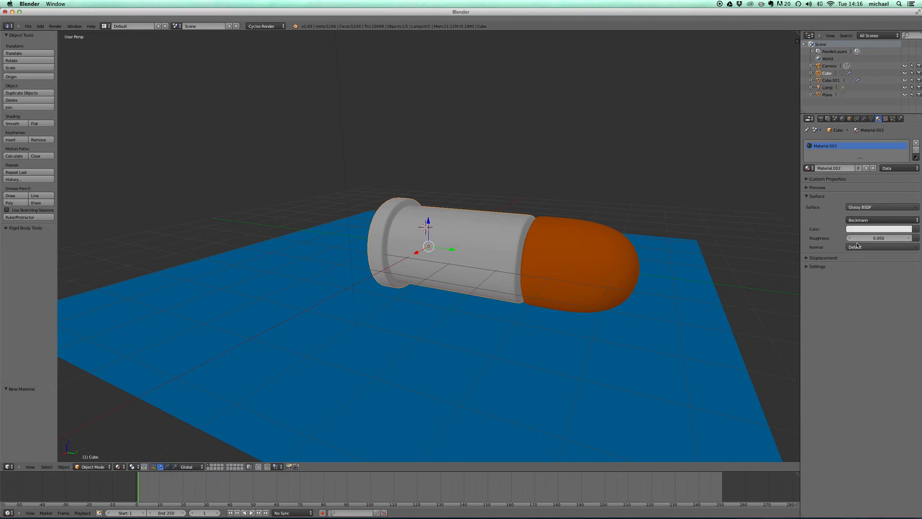
pyautogui.click(873, 229)
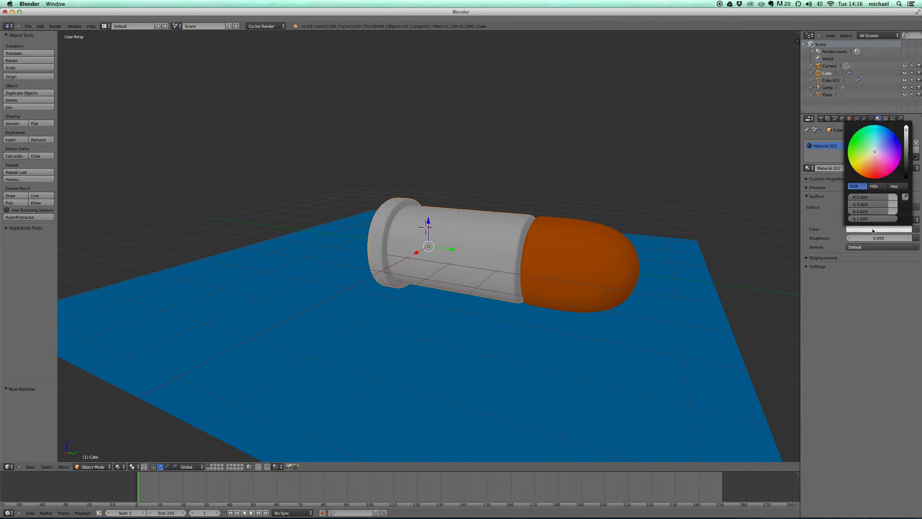
pyautogui.click(855, 169)
pyautogui.moveTo(854, 172); pyautogui.dragTo(854, 178)
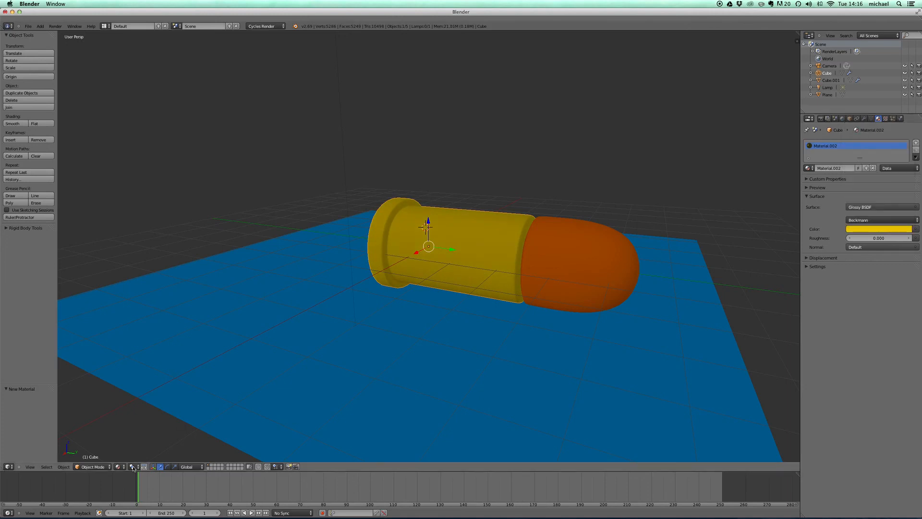
# Step: In Rendered viewport shading, raise the material roughness to about 0.132 on the casing and about 0.170 on the nose
pyautogui.click(119, 467)
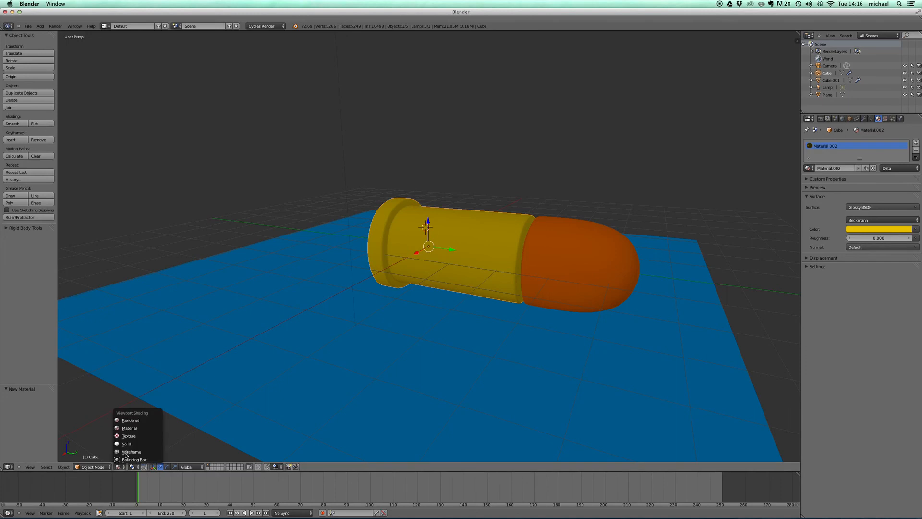
pyautogui.click(131, 420)
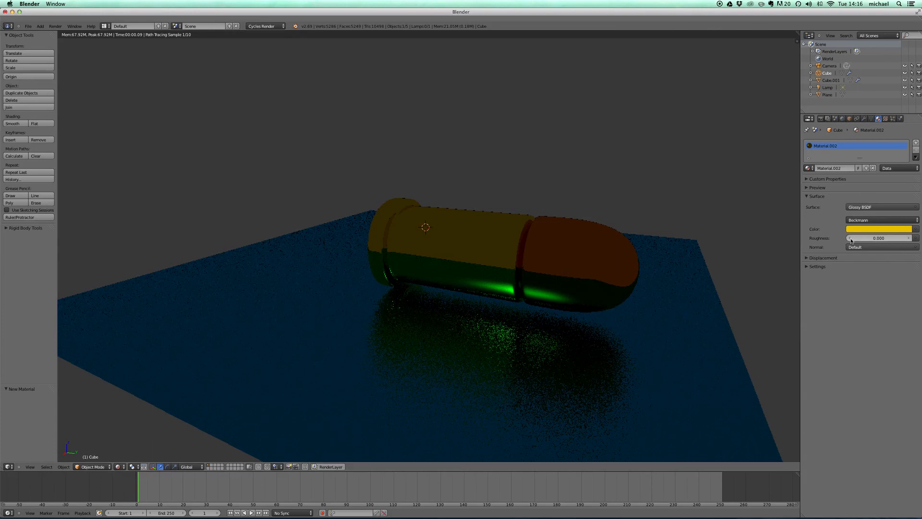
pyautogui.moveTo(851, 240); pyautogui.dragTo(873, 240)
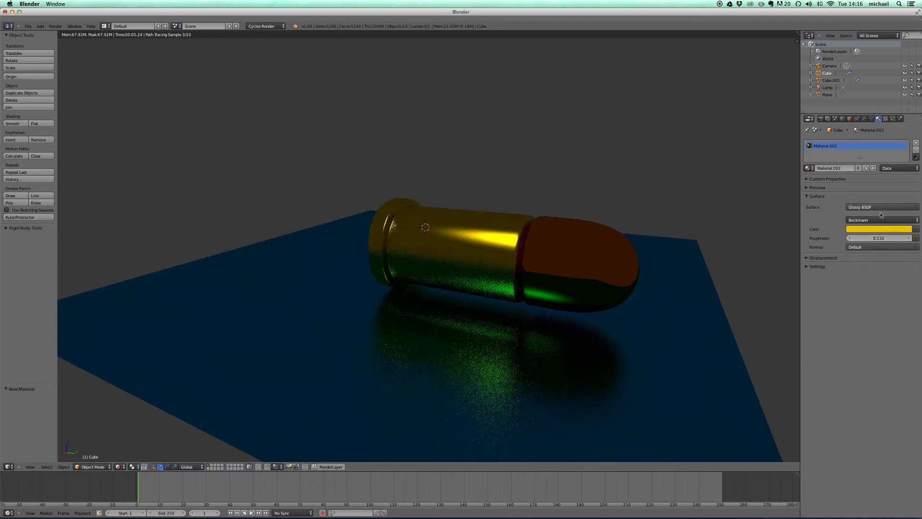
pyautogui.rightClick(613, 237)
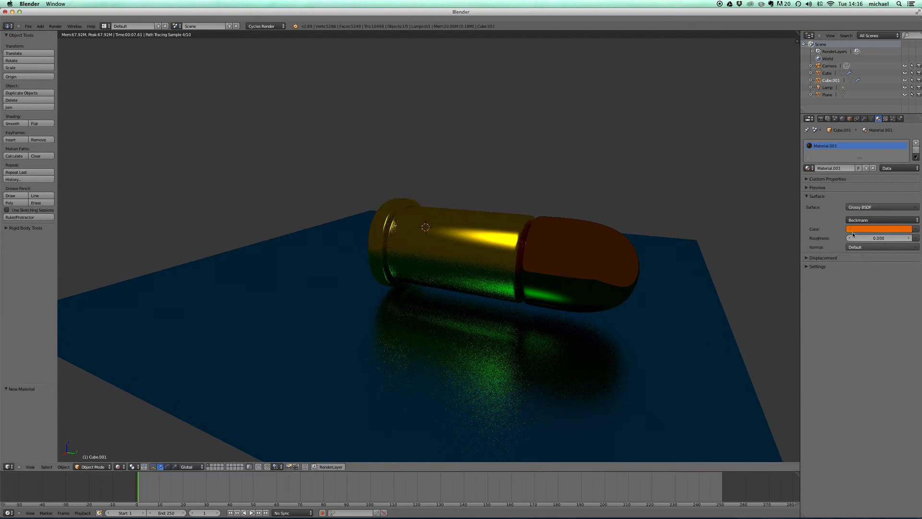
pyautogui.moveTo(860, 238); pyautogui.dragTo(881, 238)
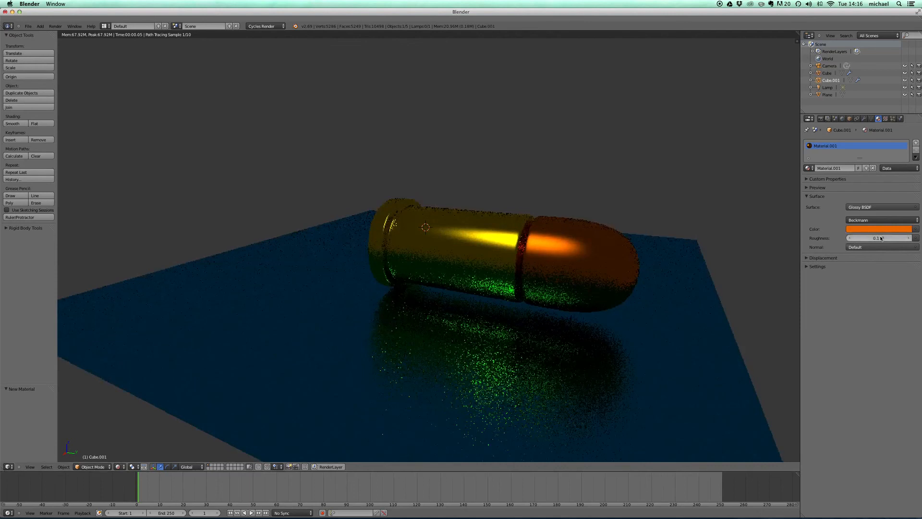
# Step: Change the floor material's color to orange
pyautogui.rightClick(678, 288)
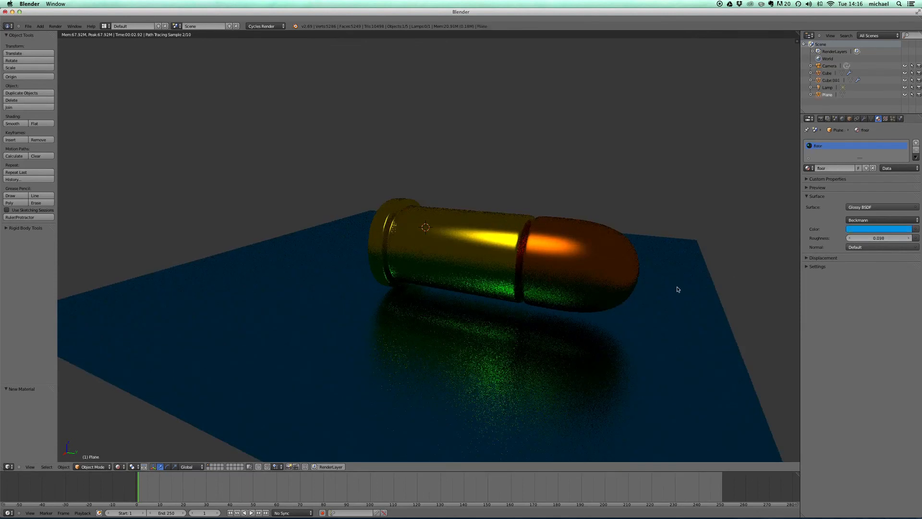
pyautogui.click(872, 230)
pyautogui.click(879, 179)
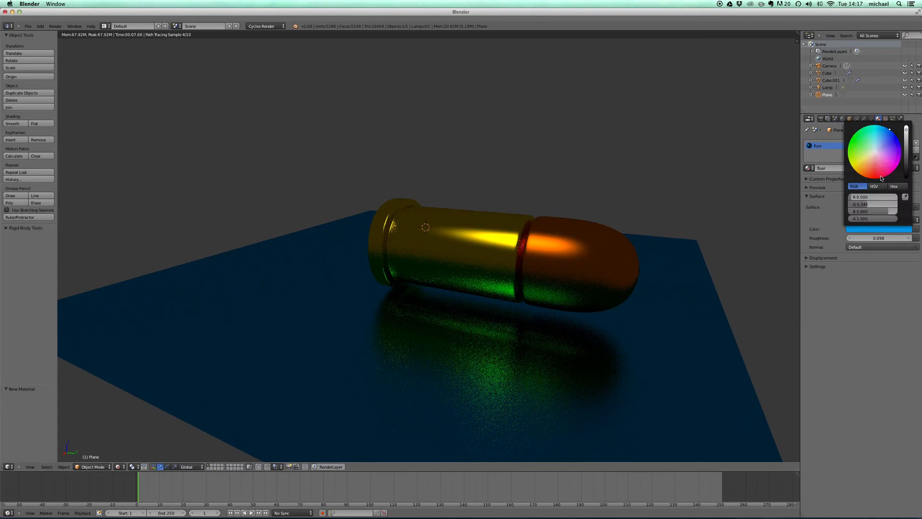
pyautogui.click(876, 180)
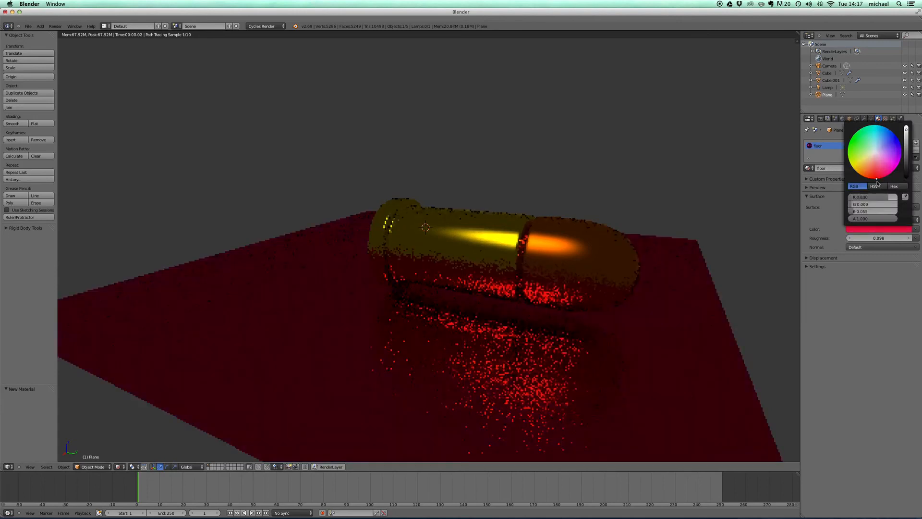
pyautogui.click(868, 180)
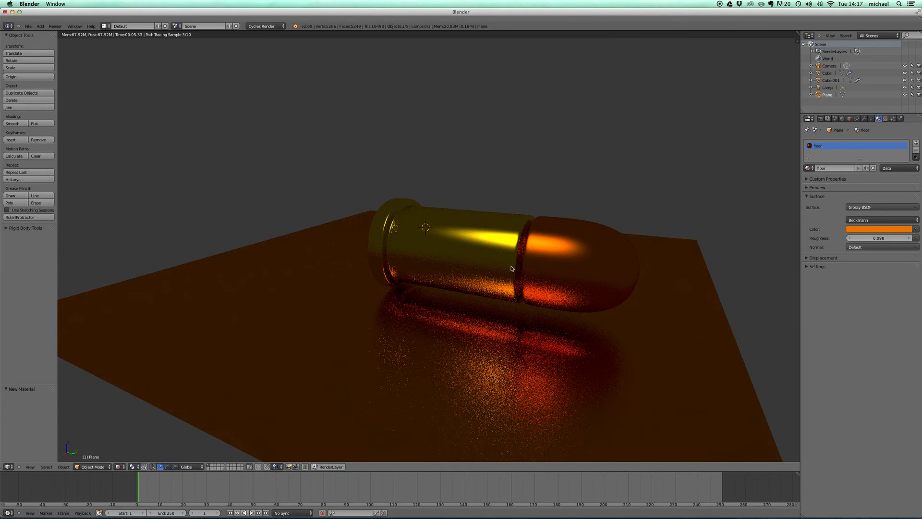
# Step: Place the 3D cursor on the casing near the nose and switch the viewport to Solid shading
pyautogui.scroll(3, 496, 254)
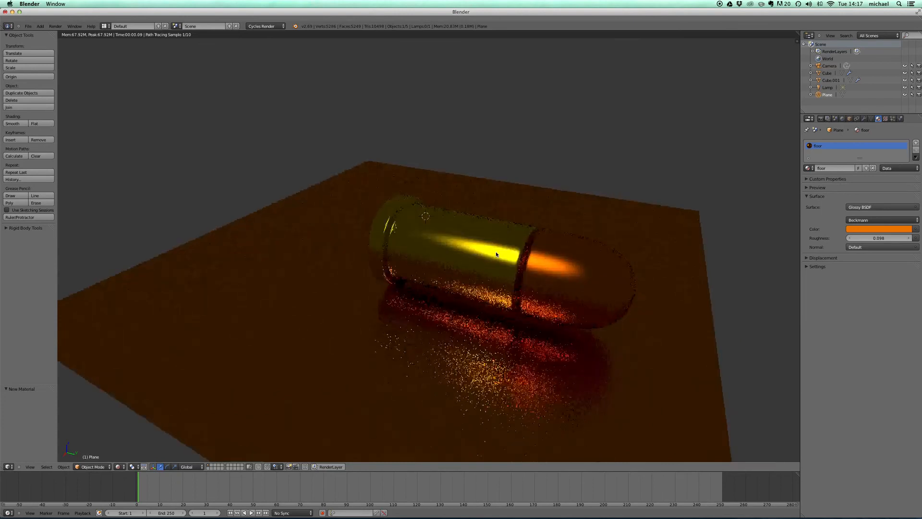
pyautogui.click(491, 246)
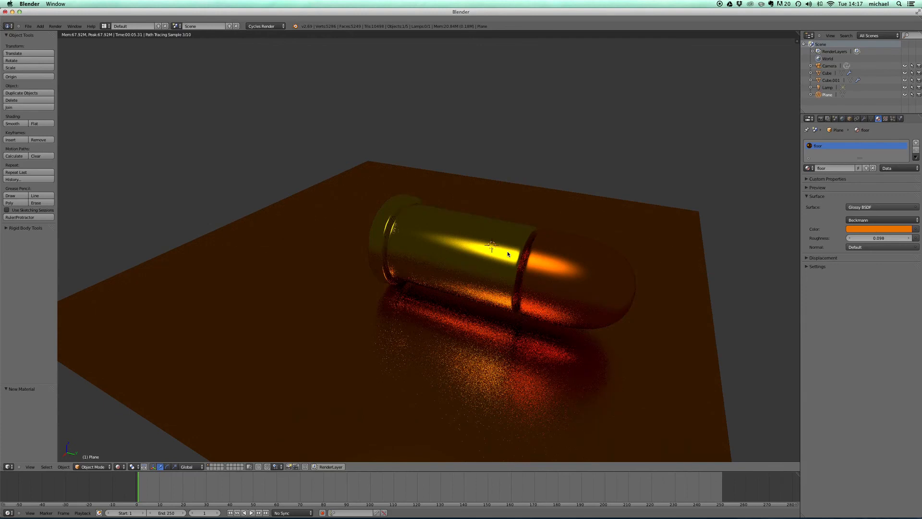
pyautogui.scroll(-2, 508, 252)
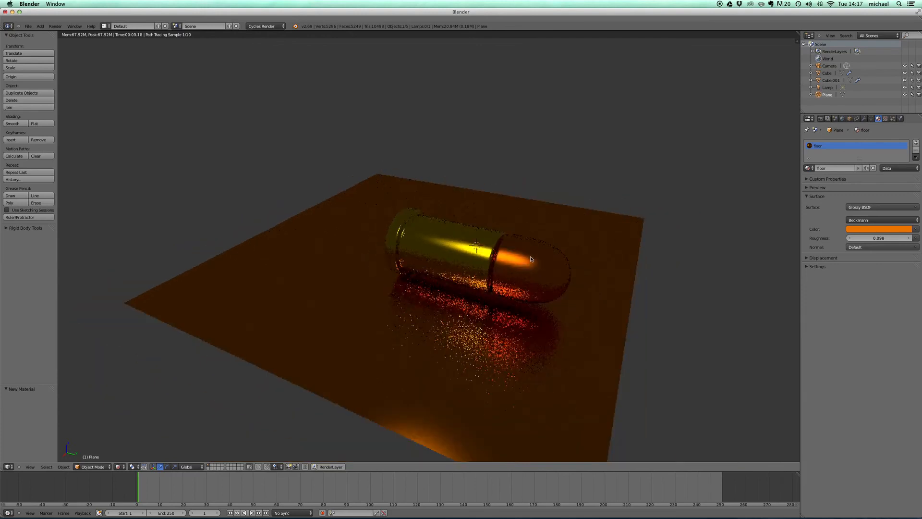
pyautogui.click(119, 467)
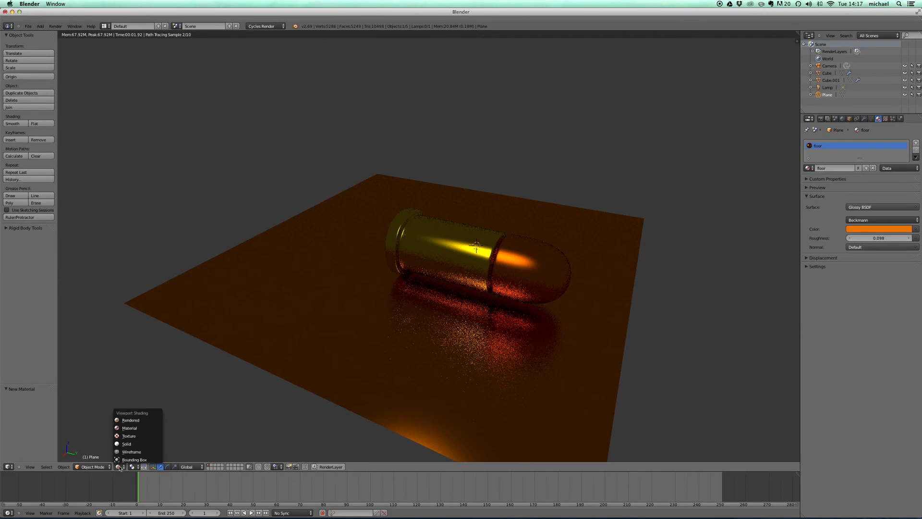
pyautogui.click(127, 444)
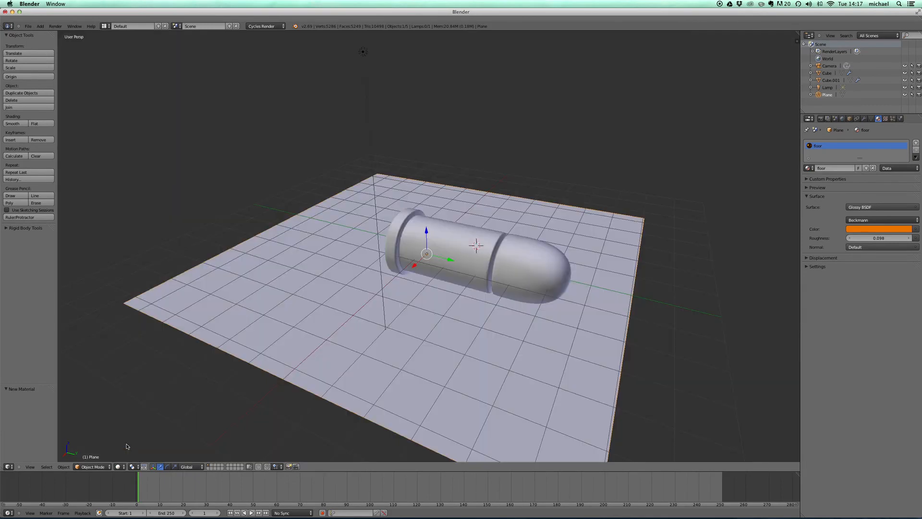
# Step: Join the casing and nose into one object and move the bullet about -0.57 along the Y axis
pyautogui.rightClick(534, 254)
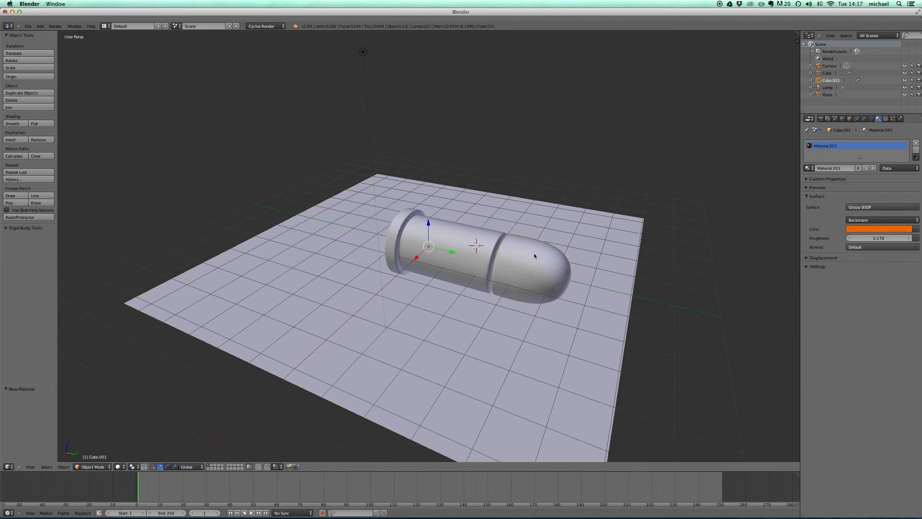
pyautogui.rightClick(485, 243)
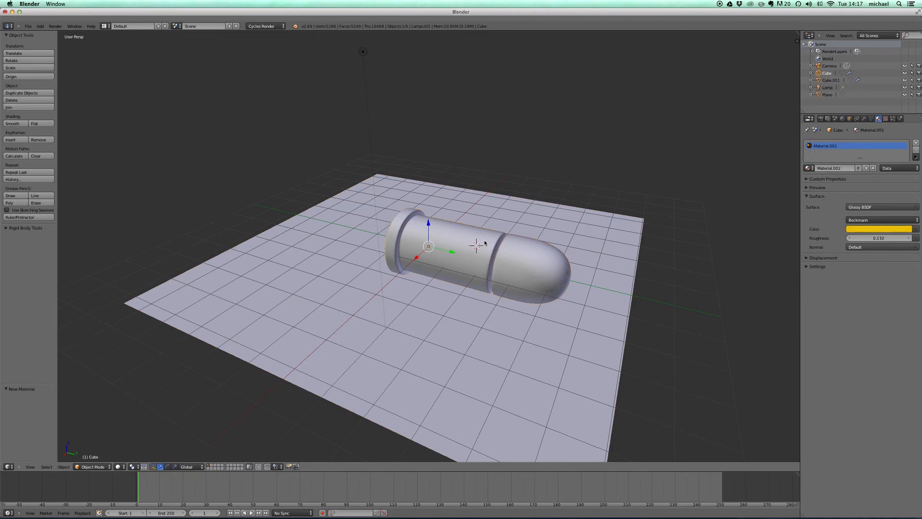
pyautogui.rightClick(525, 246)
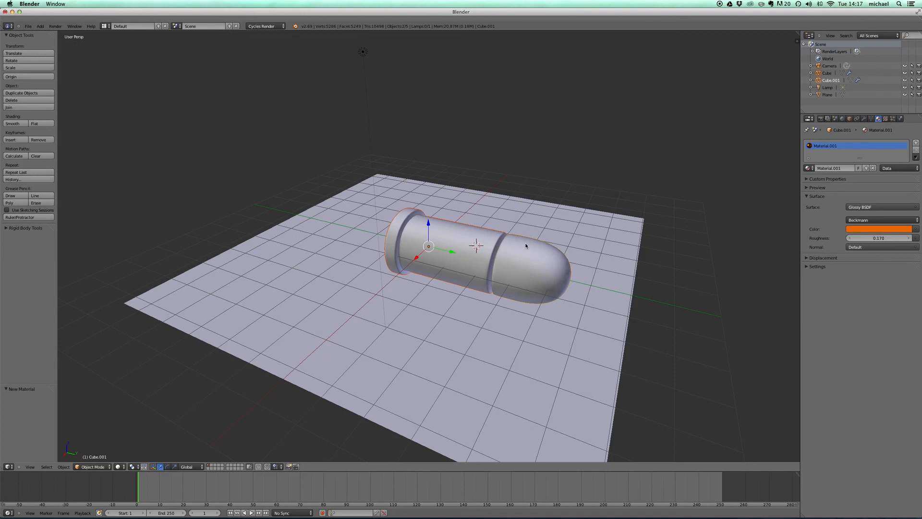
pyautogui.press('space')
pyautogui.write('Separat')
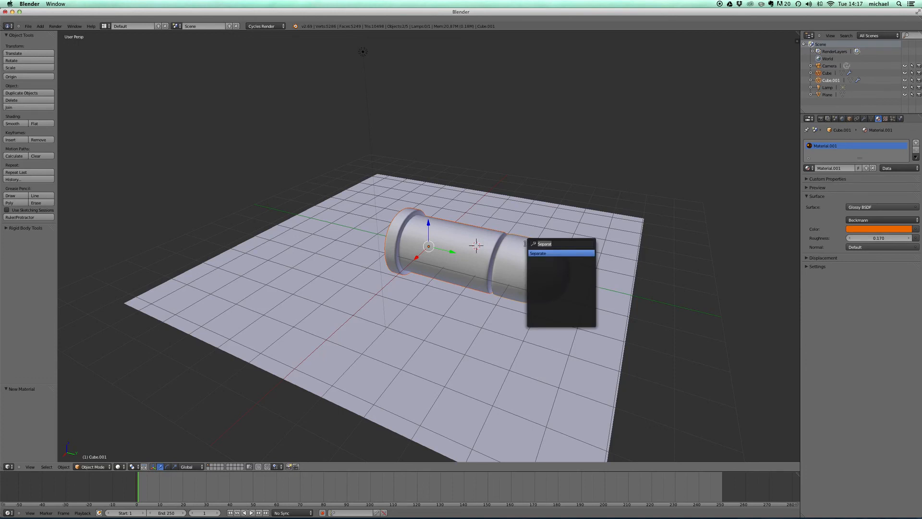
pyautogui.press('BackSpace')
pyautogui.write('join')
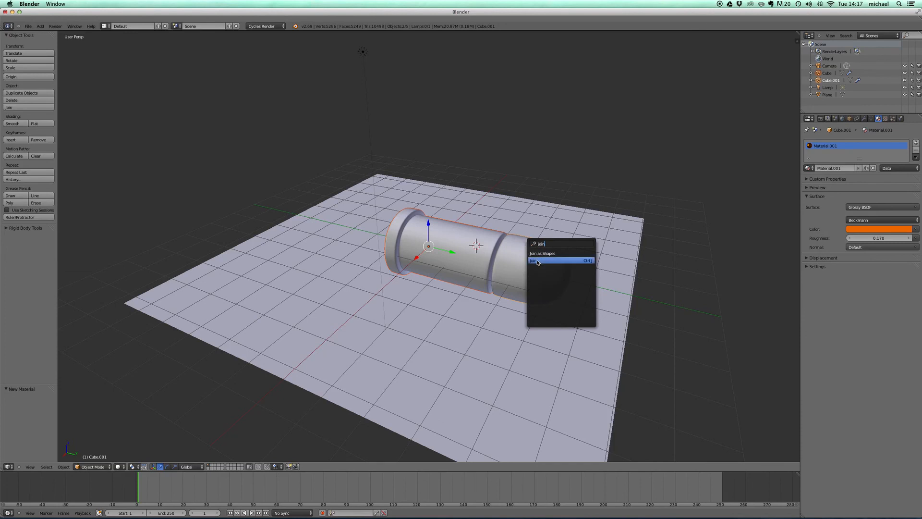
pyautogui.click(537, 261)
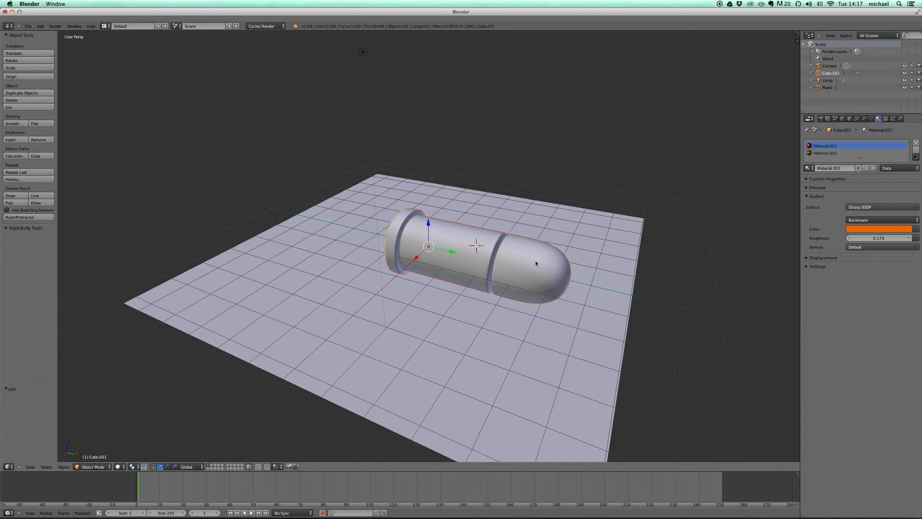
pyautogui.moveTo(443, 253)
pyautogui.mouseDown()
pyautogui.moveTo(385, 250)
pyautogui.moveTo(430, 250)
pyautogui.mouseUp()
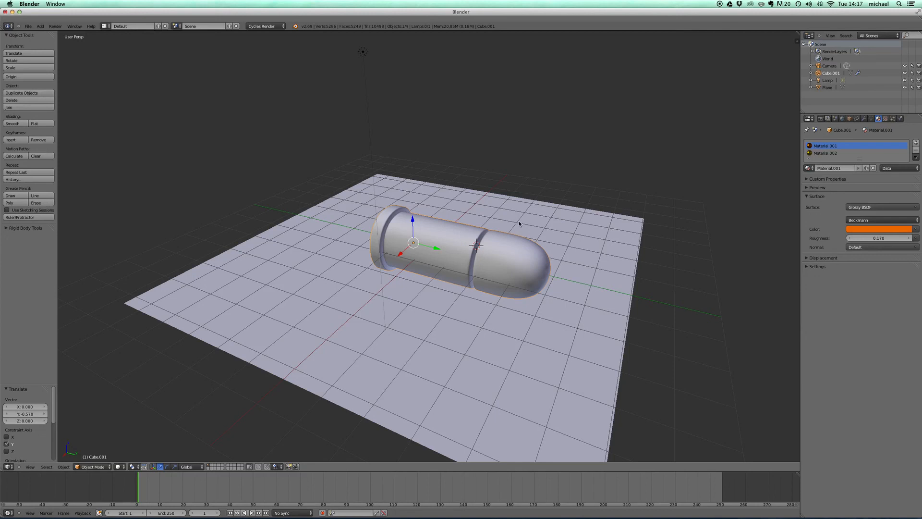
# Step: Add a new mesh plane at the 3D cursor and raise it about 2.616 along the Z axis
pyautogui.rightClick(492, 216)
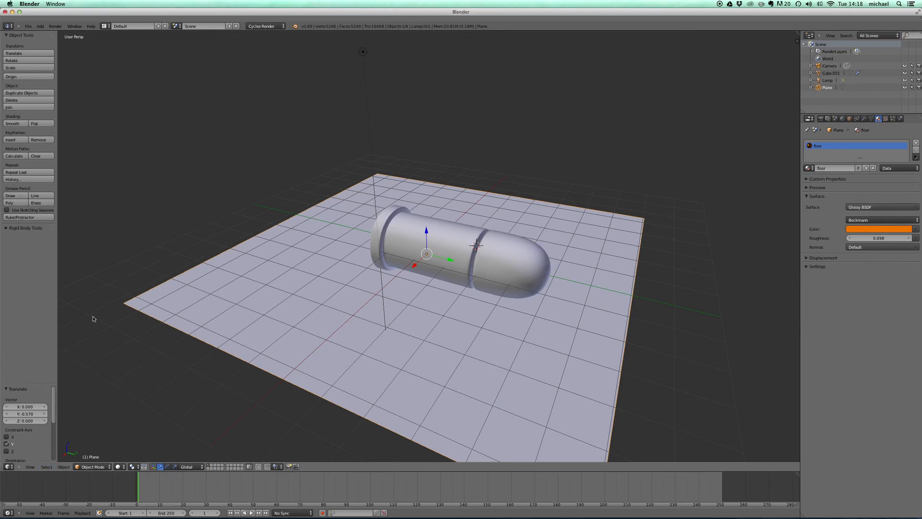
pyautogui.click(41, 27)
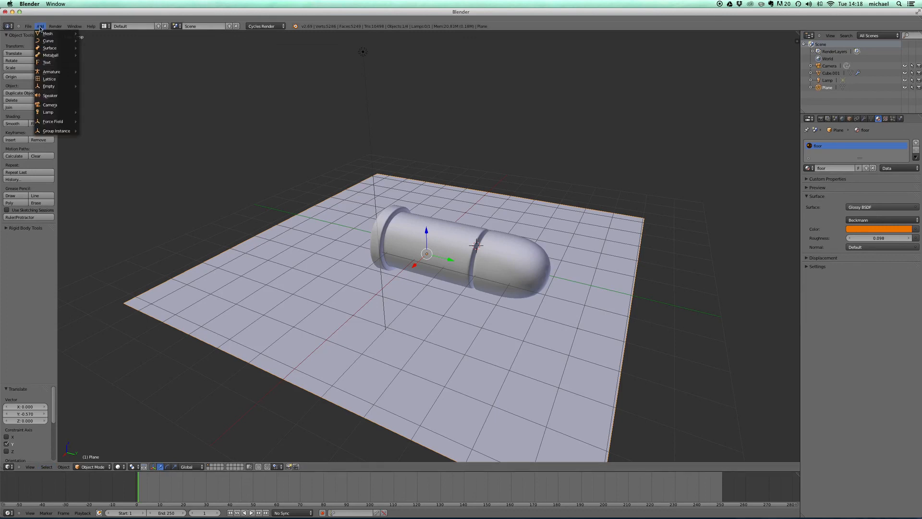
pyautogui.moveTo(55, 35)
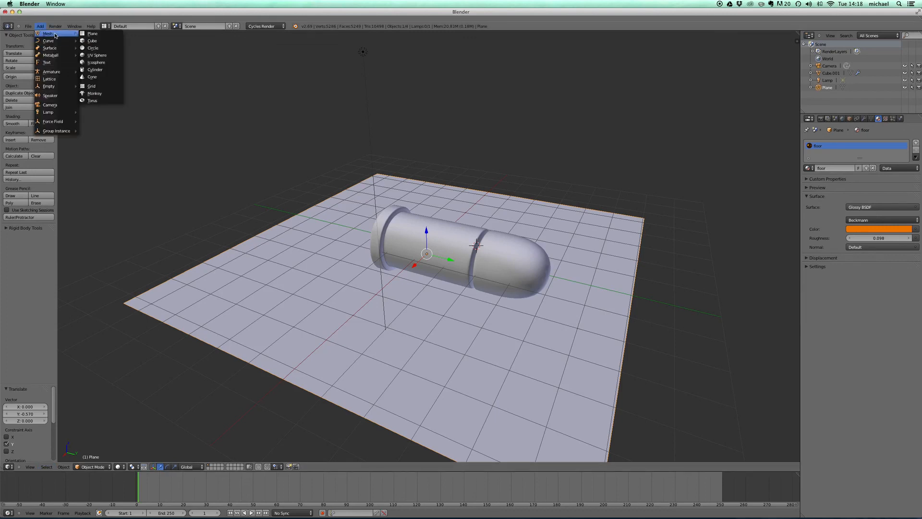
pyautogui.click(96, 34)
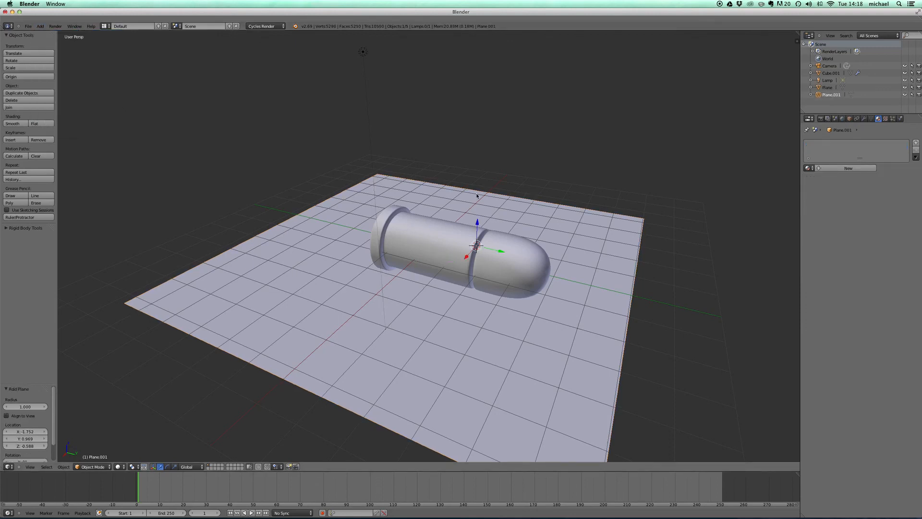
pyautogui.moveTo(477, 225); pyautogui.dragTo(476, 137)
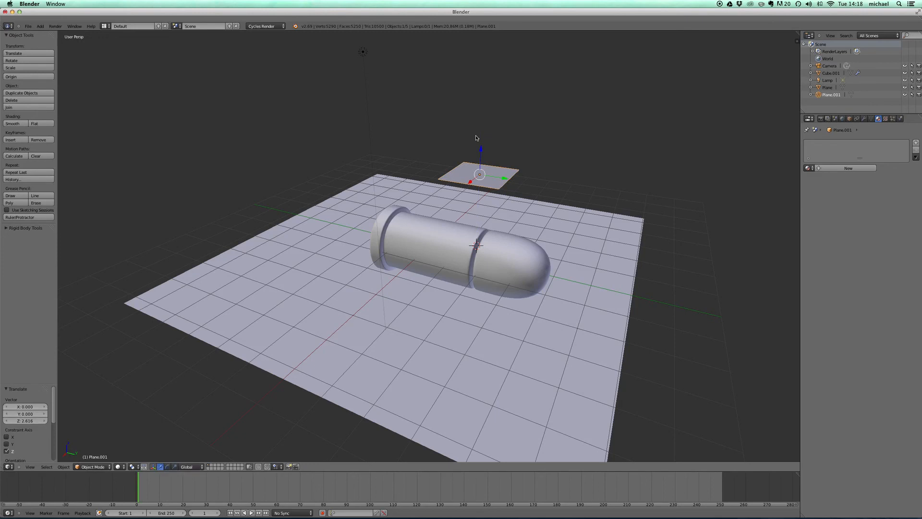
# Step: Scale the new plane up by about 5.608 and rotate it about 90° around the X axis to stand upright
pyautogui.press('s')
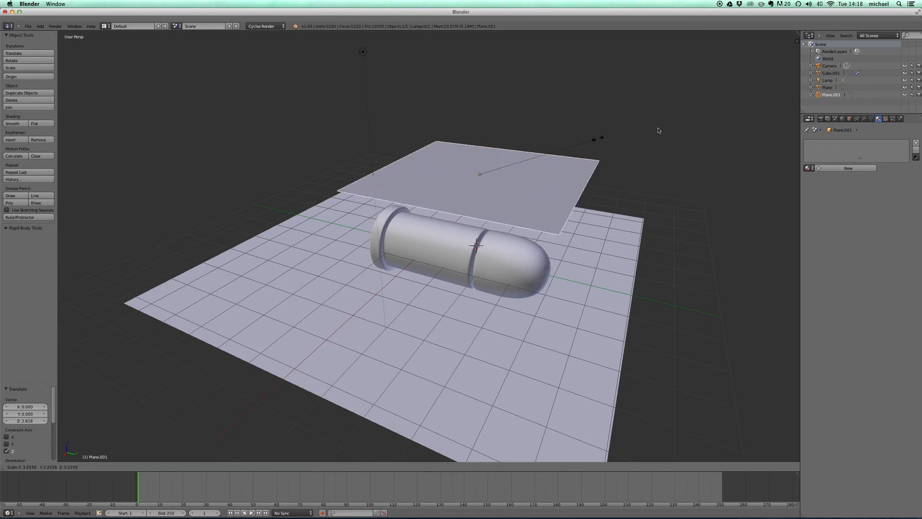
pyautogui.click(686, 113)
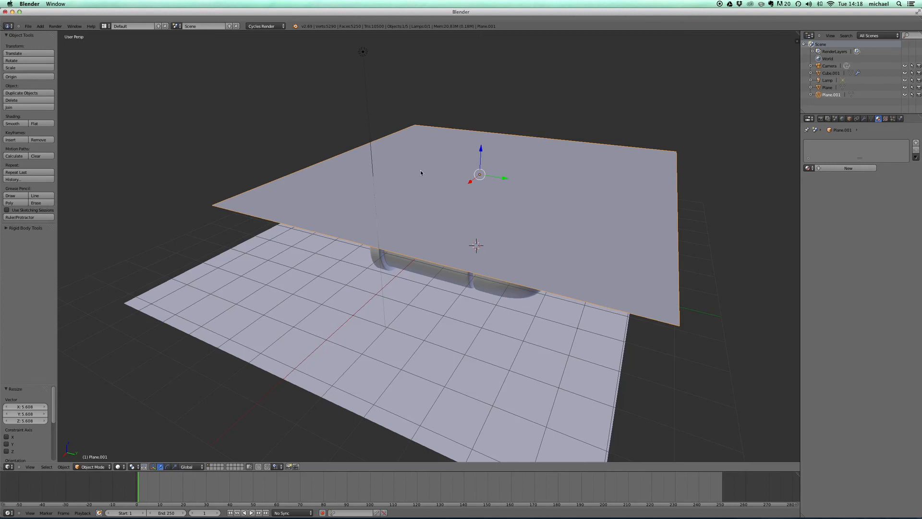
pyautogui.click(167, 466)
pyautogui.moveTo(497, 159); pyautogui.dragTo(441, 137)
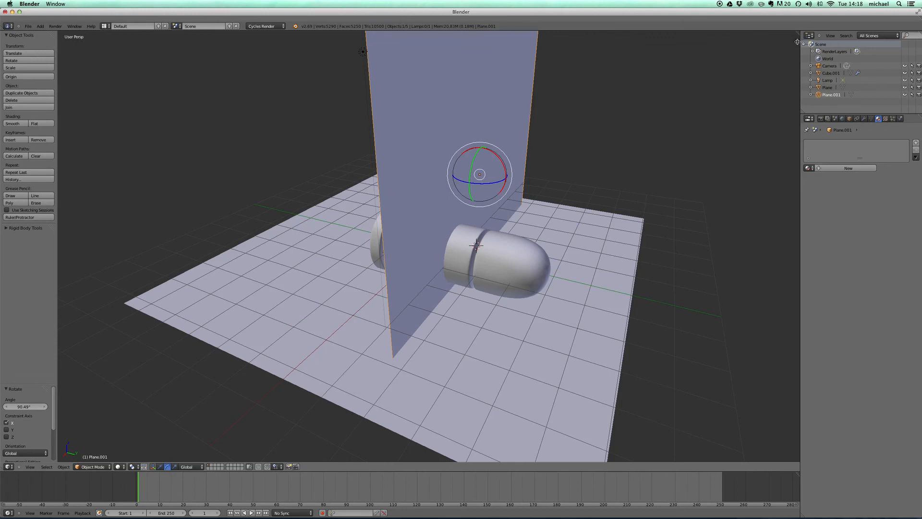
# Step: Show the upright plane's transform properties and set its X rotation to exactly 90°
pyautogui.moveTo(797, 42); pyautogui.dragTo(697, 47)
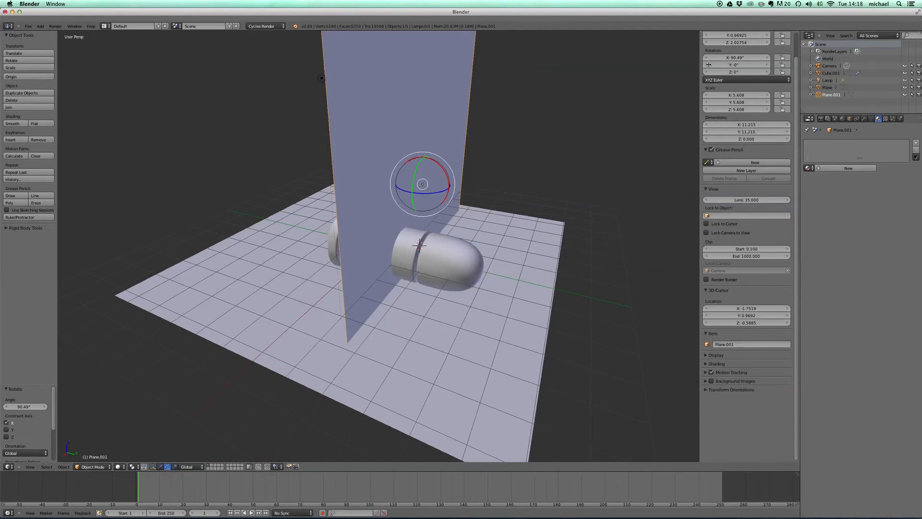
pyautogui.scroll(2, 760, 96)
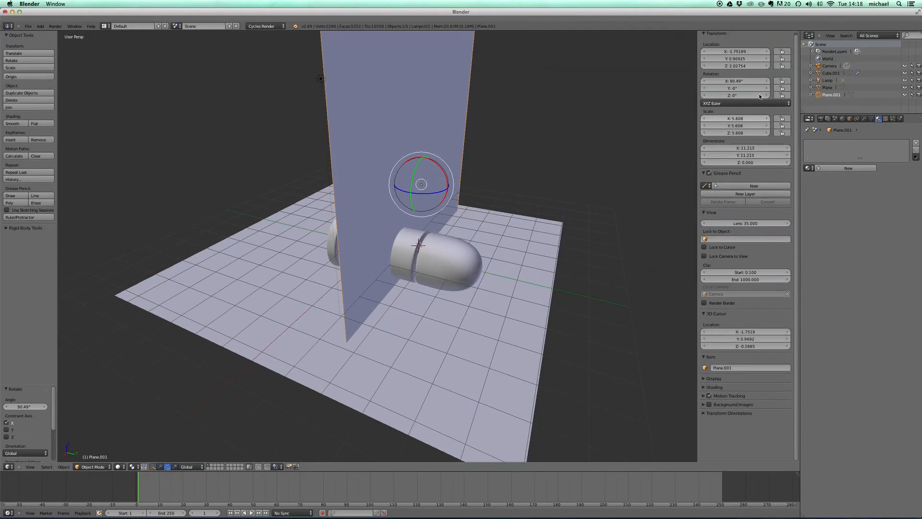
pyautogui.scroll(1, 752, 95)
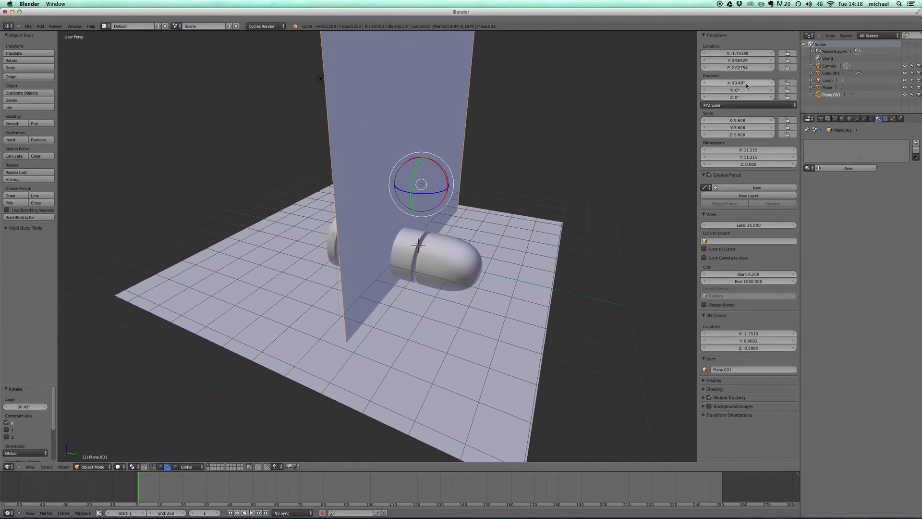
pyautogui.click(747, 82)
pyautogui.write('90')
pyautogui.press('Return')
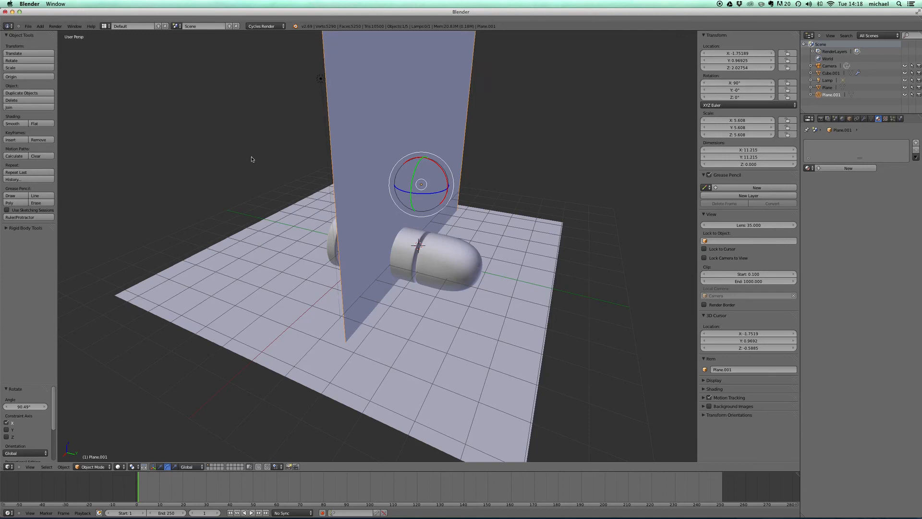
# Step: Move the upright plane about -8.166 along the Y axis and duplicate it, offsetting the copy about -2.129 in X and 3.835 in Y
pyautogui.click(160, 467)
pyautogui.moveTo(445, 188); pyautogui.dragTo(272, 184)
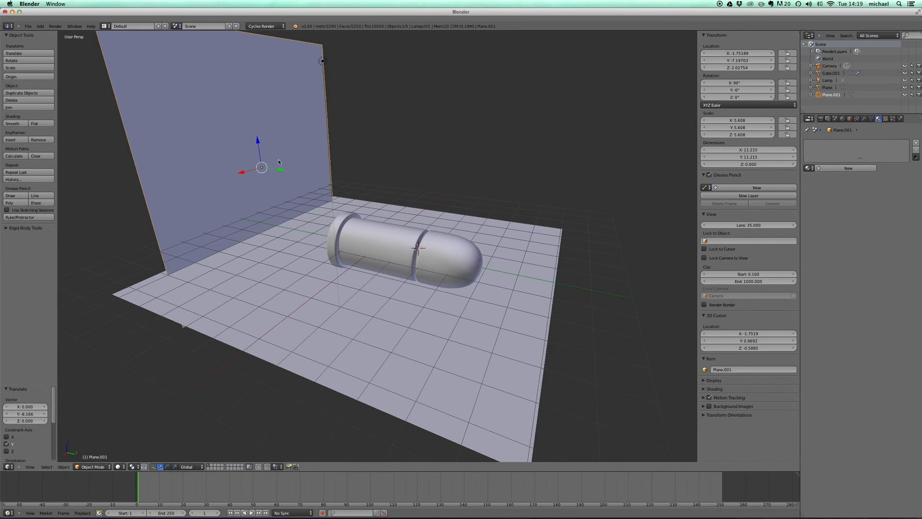
pyautogui.hotkey('shift', 'd')
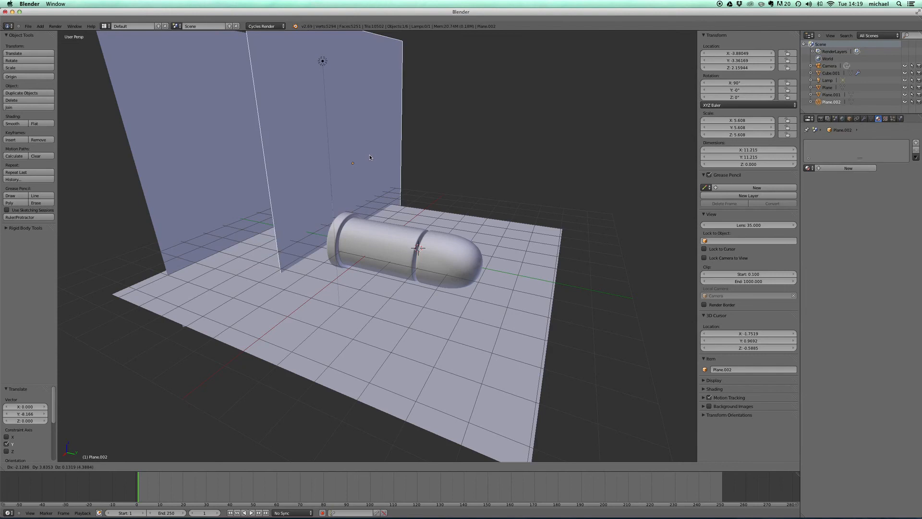
pyautogui.click(681, 98)
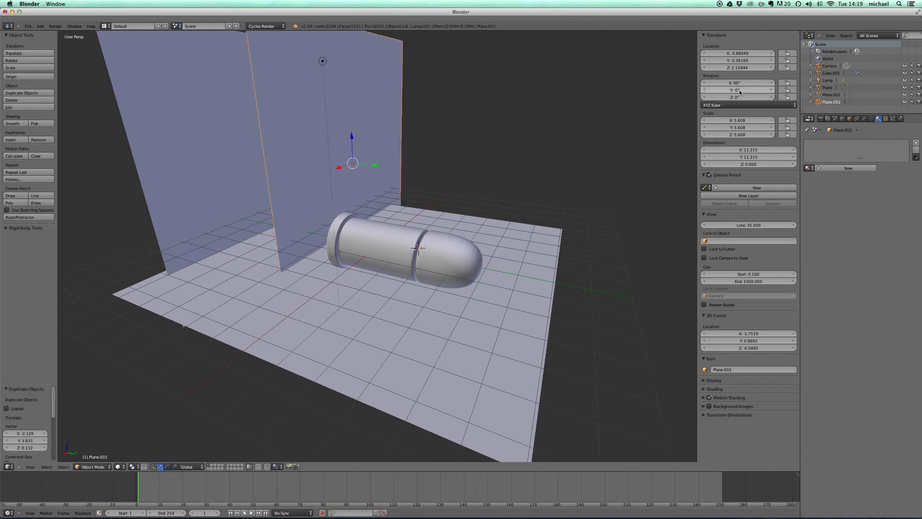
# Step: Turn the duplicated plane perpendicular to the first wall by setting its Z rotation to 90°
pyautogui.moveTo(749, 91); pyautogui.dragTo(659, 122)
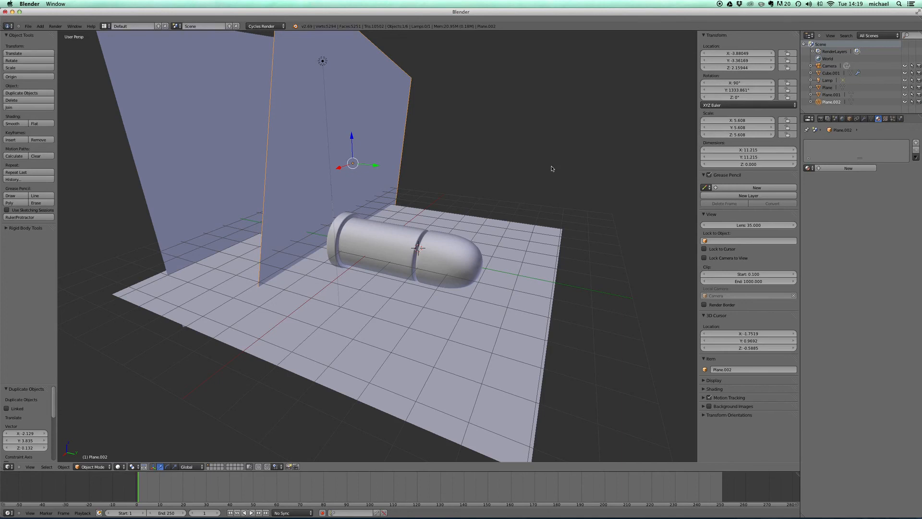
pyautogui.hotkey('ctrl', 'z')
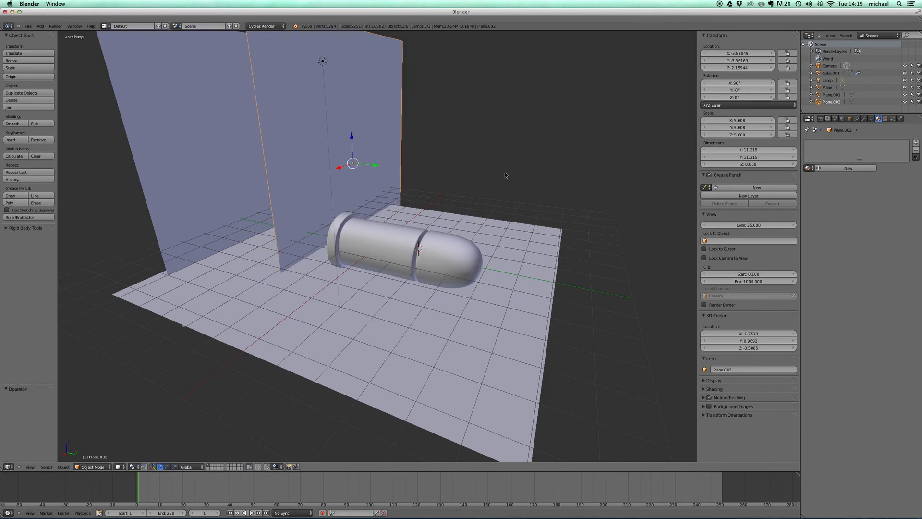
pyautogui.click(167, 467)
pyautogui.moveTo(368, 168); pyautogui.dragTo(349, 170)
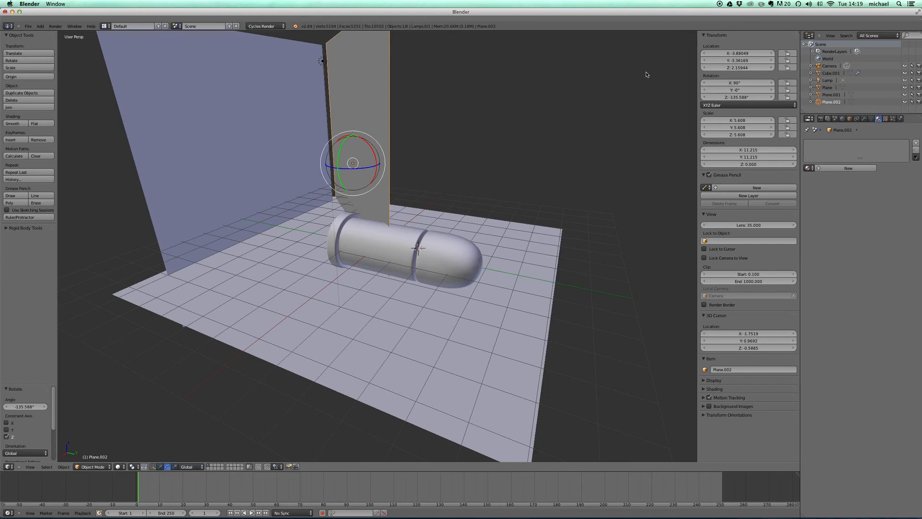
pyautogui.click(747, 97)
pyautogui.write('90')
pyautogui.press('Return')
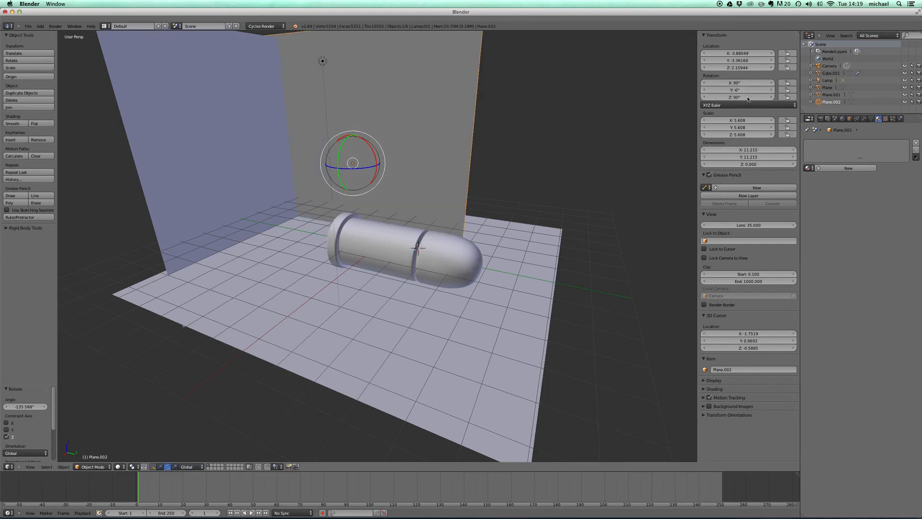
# Step: Move the second wall about -3.323 in X and 2.852 in Y to the floor's edge and scale it up by about 1.175
pyautogui.click(160, 466)
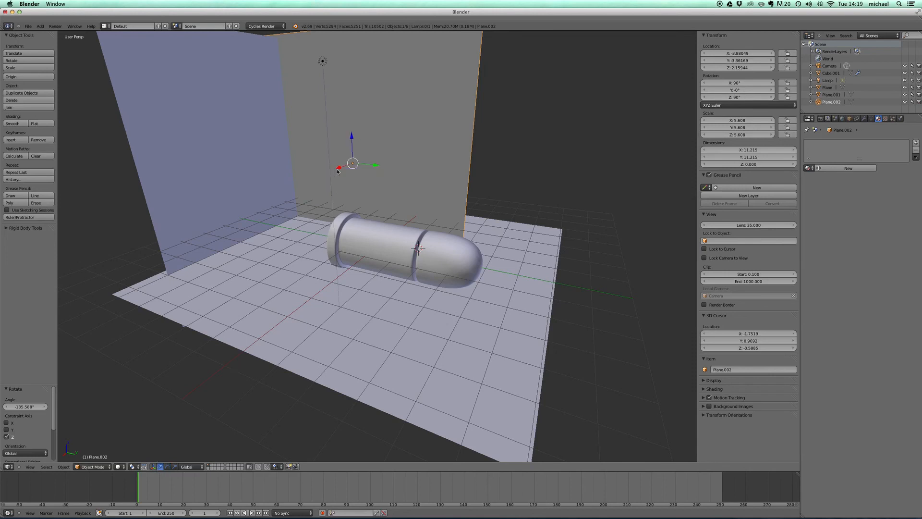
pyautogui.moveTo(343, 166); pyautogui.dragTo(460, 161)
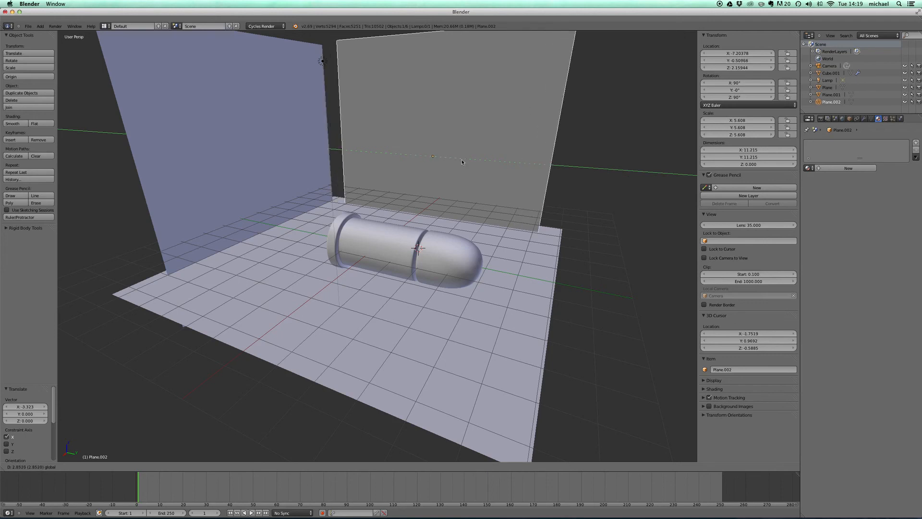
pyautogui.press('s')
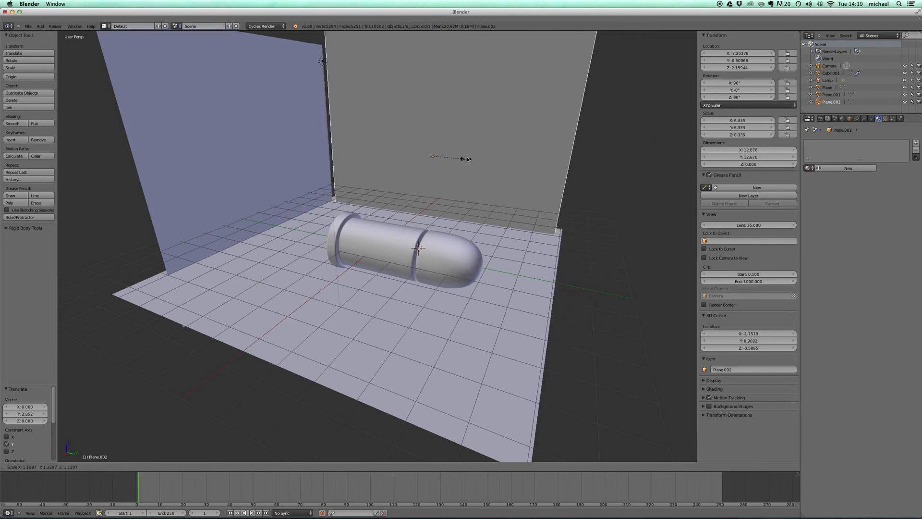
pyautogui.click(468, 158)
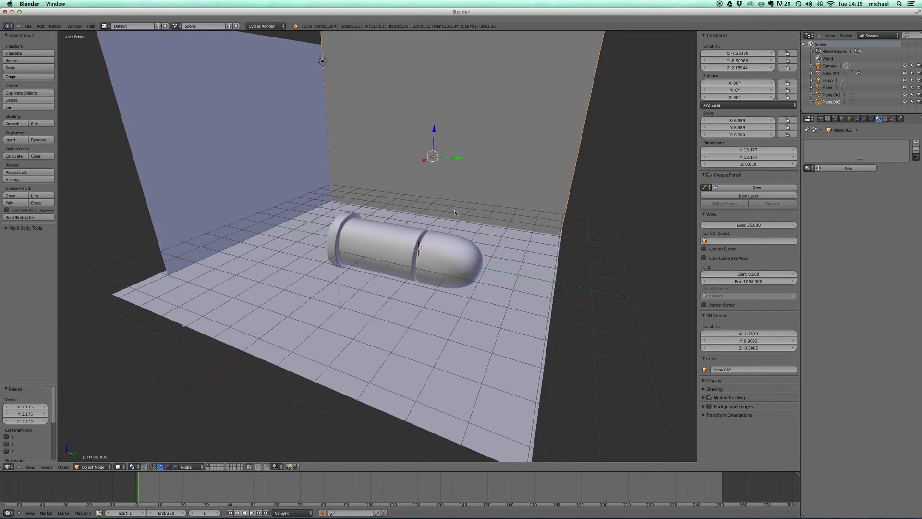
# Step: Scale the bullet down to about 0.415 and switch the viewport to Rendered shading
pyautogui.rightClick(452, 257)
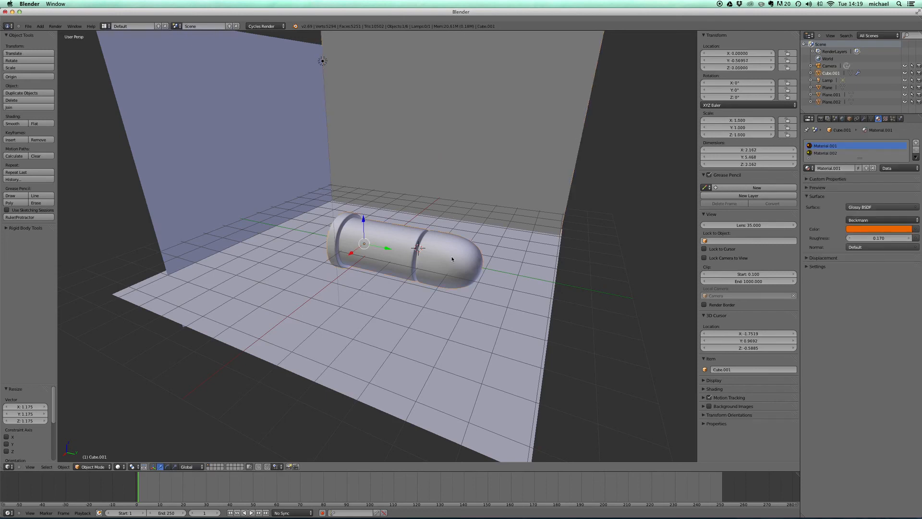
pyautogui.press('s')
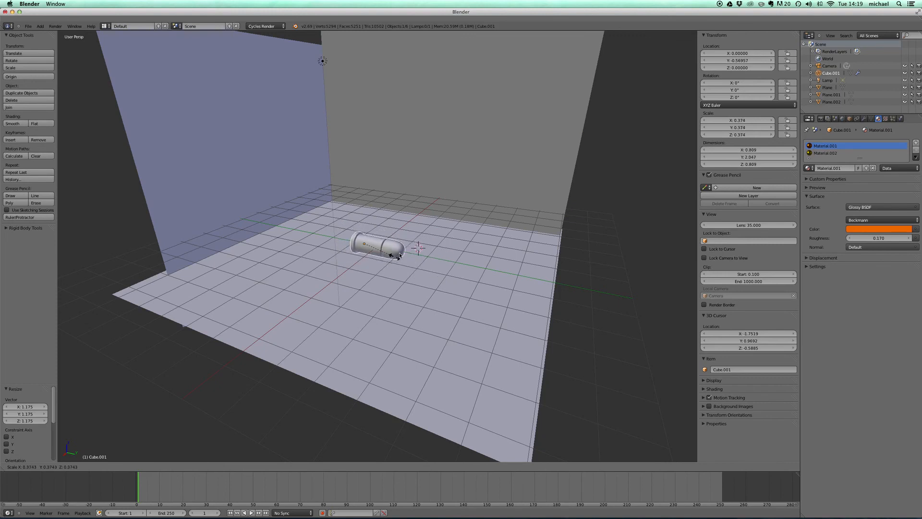
pyautogui.click(399, 255)
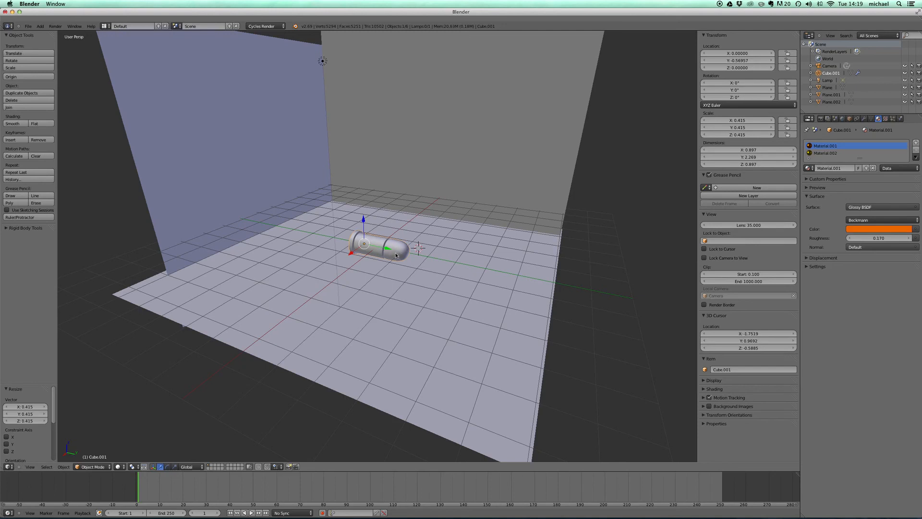
pyautogui.click(123, 466)
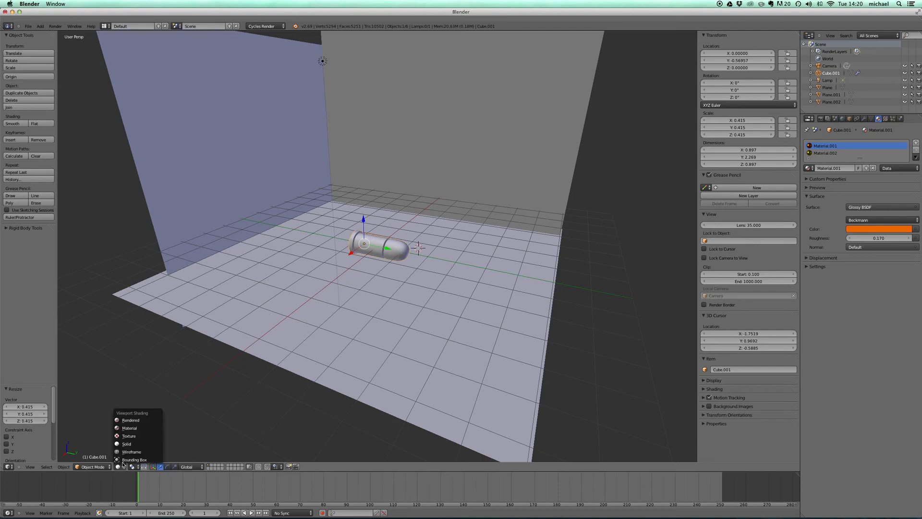
pyautogui.click(130, 421)
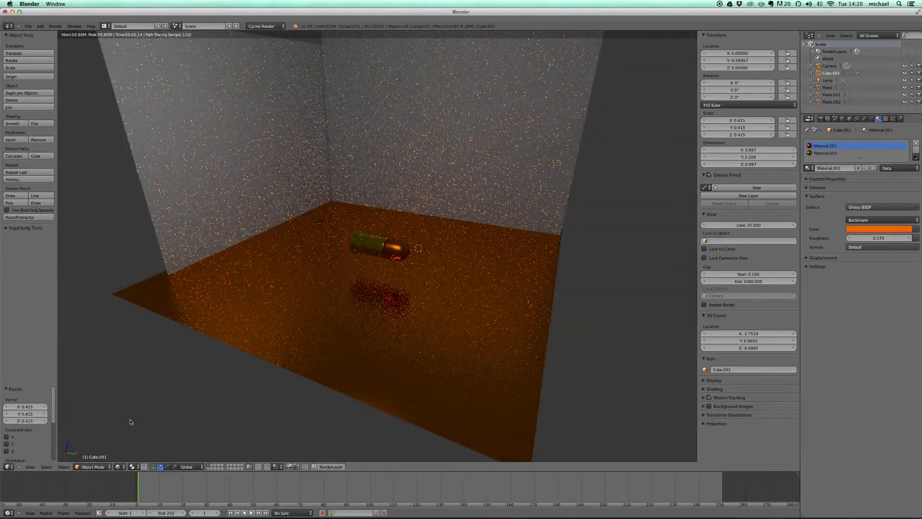